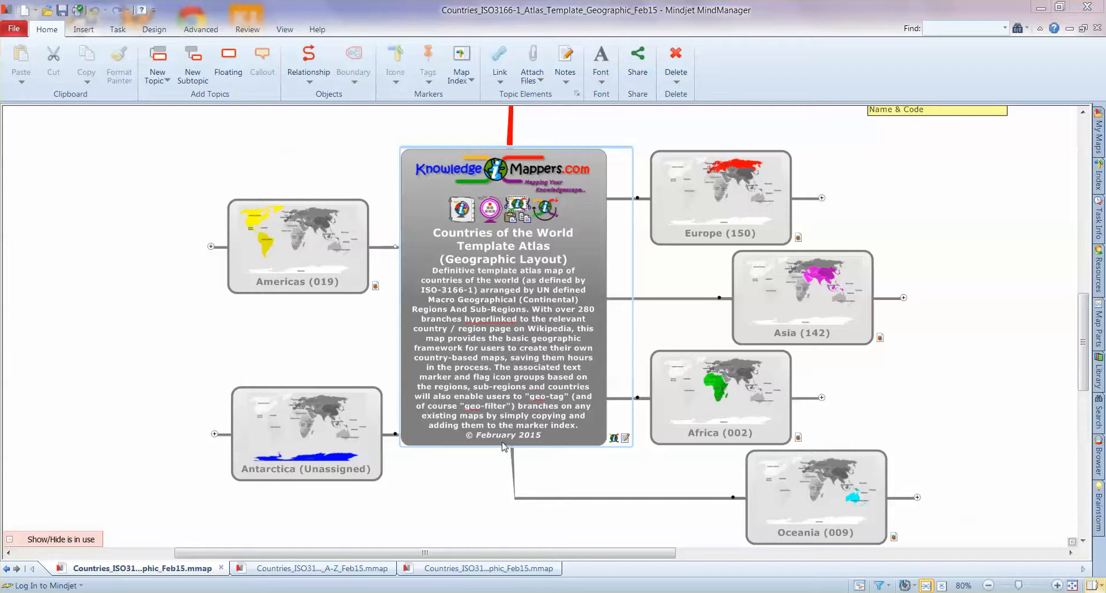
Set the map zoom to 100 percent through the Zoom dialog.
{"action": "left_click", "coordinate": [506, 455]}
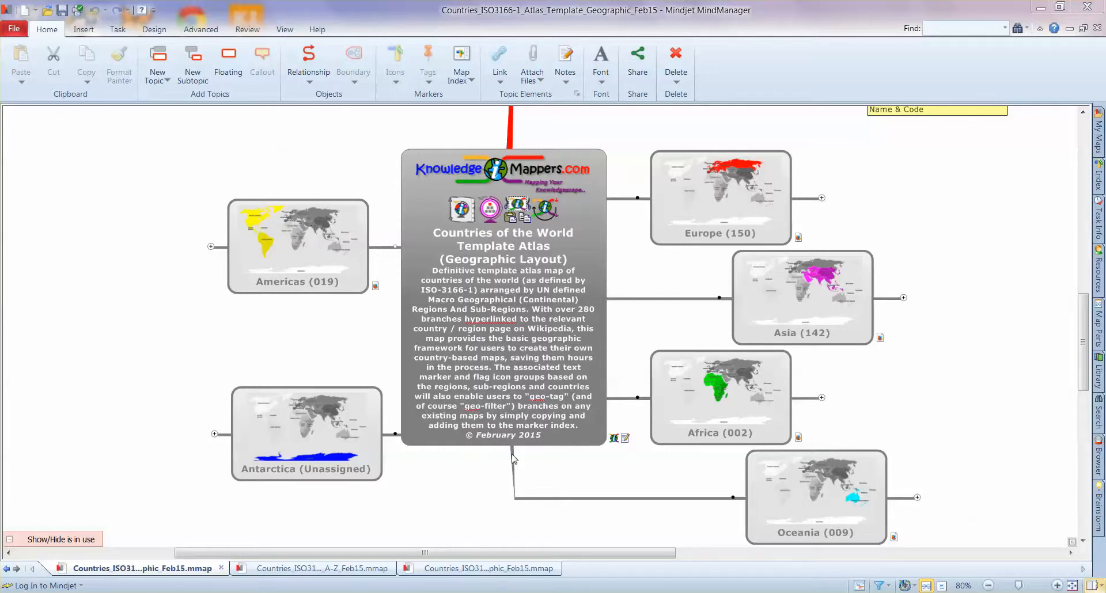
{"action": "left_click", "coordinate": [963, 585]}
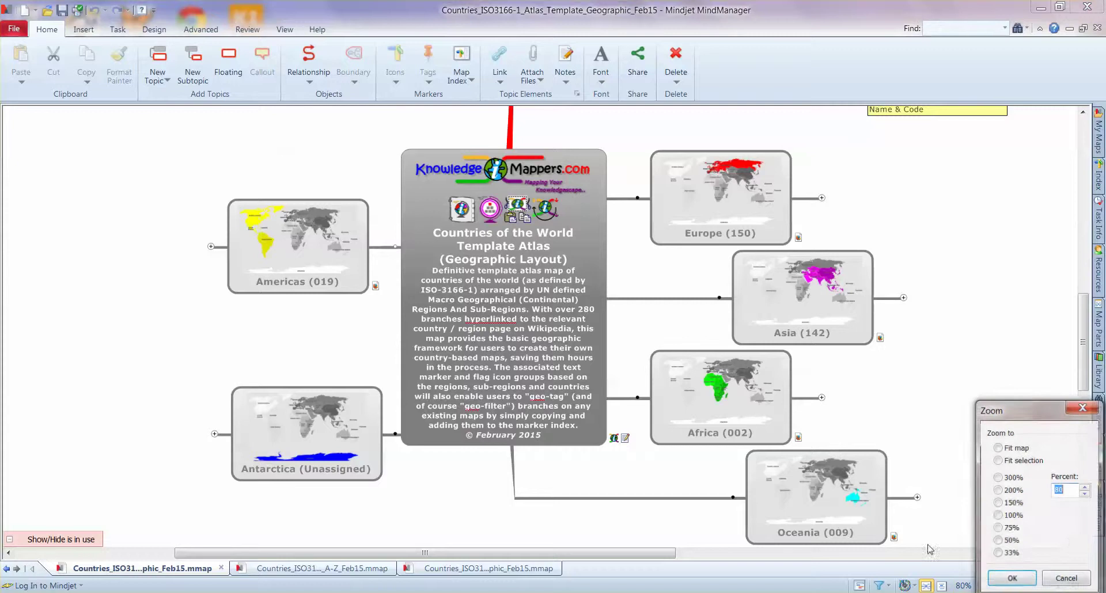
{"action": "left_click", "coordinate": [997, 516]}
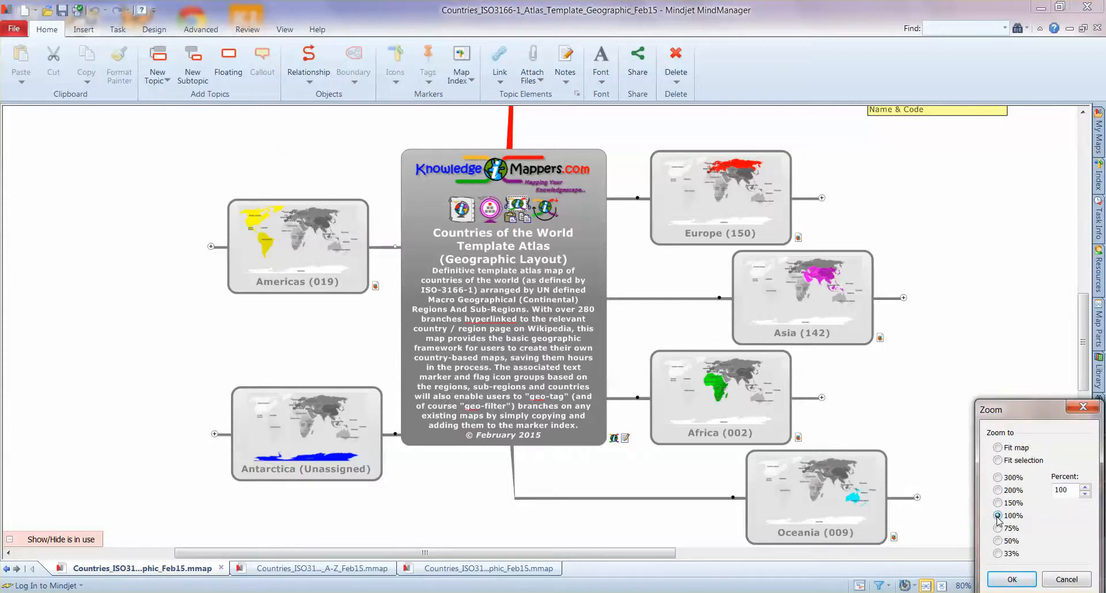
{"action": "left_click", "coordinate": [1010, 579]}
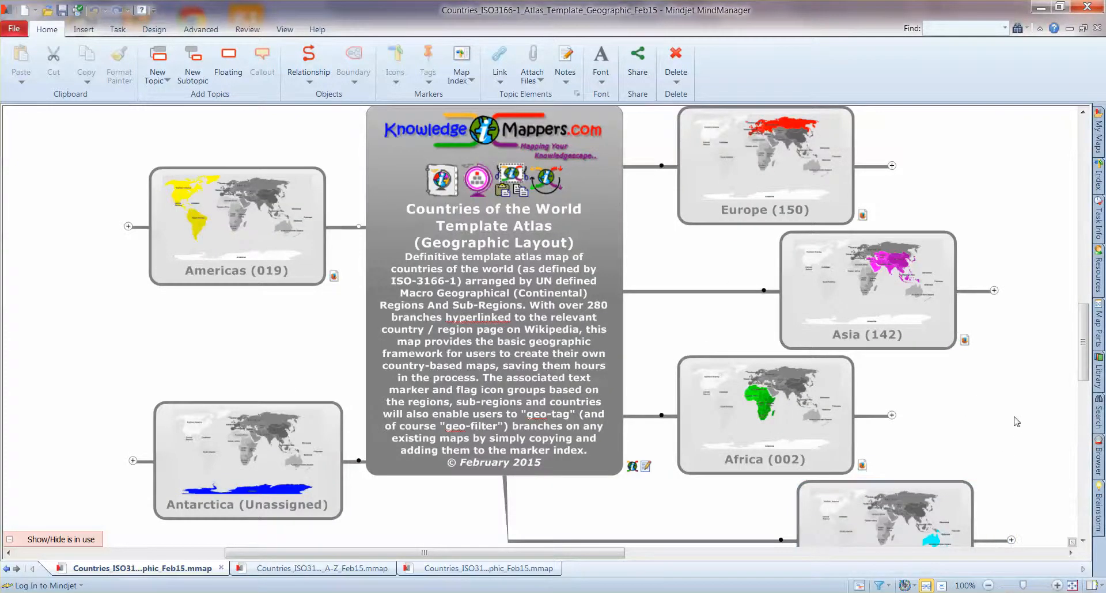
{"action": "left_click_drag", "start_coordinate": [1016, 419], "coordinate": [864, 415]}
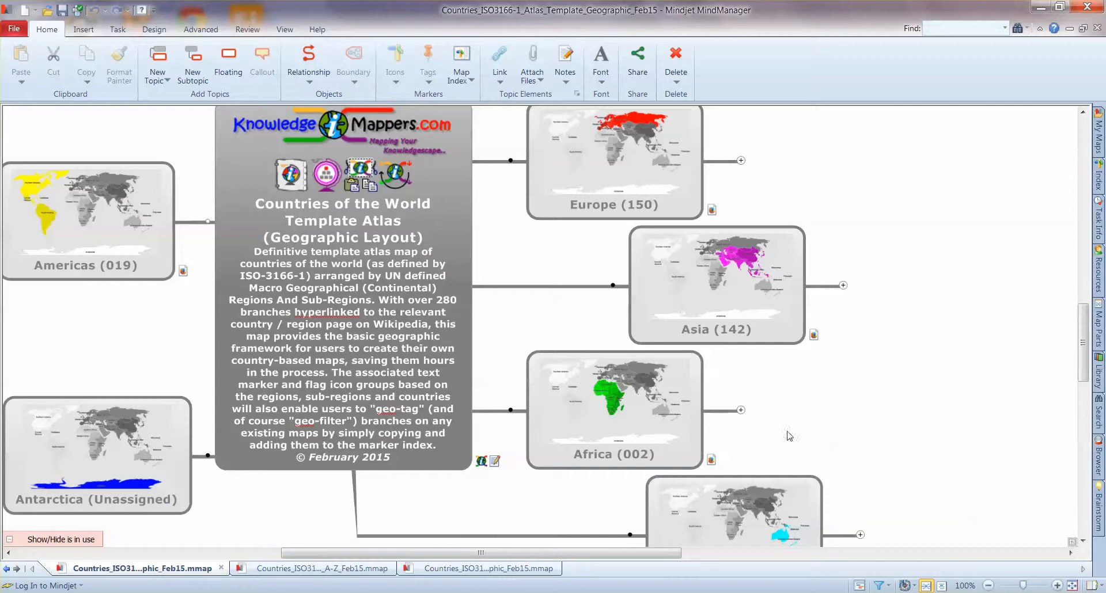
Show the notes of the central Countries of the World topic.
{"action": "left_click", "coordinate": [430, 383]}
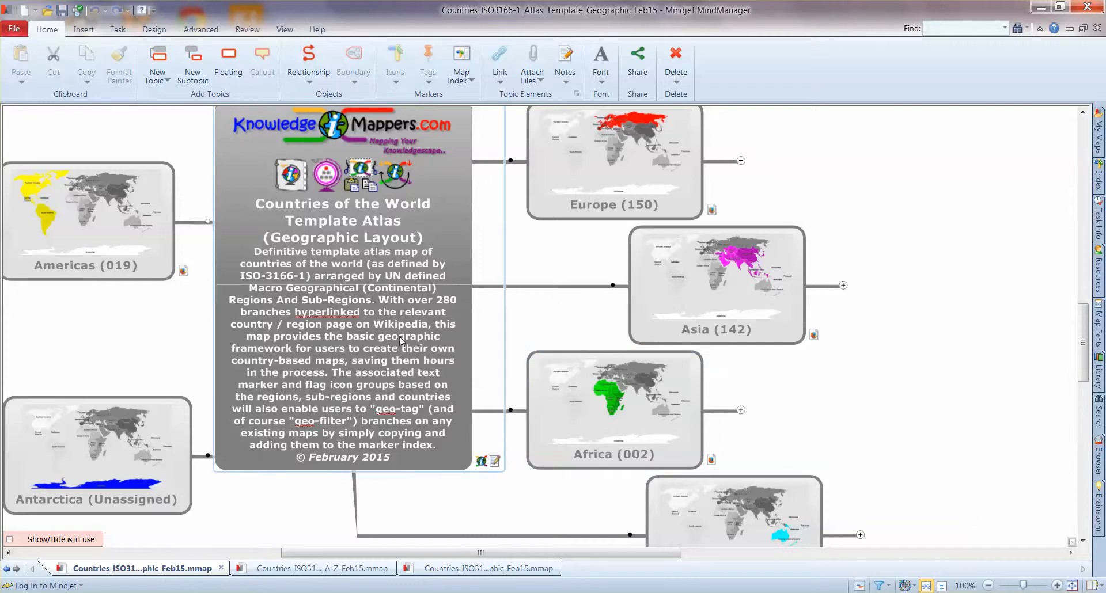
{"action": "left_click", "coordinate": [489, 462]}
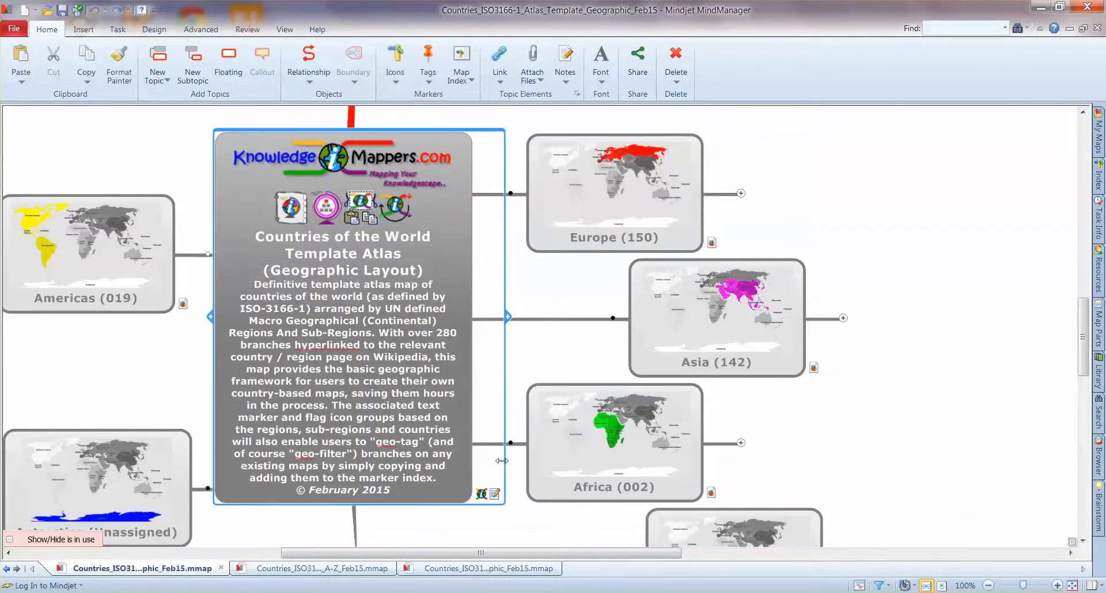
{"action": "left_click", "coordinate": [493, 494]}
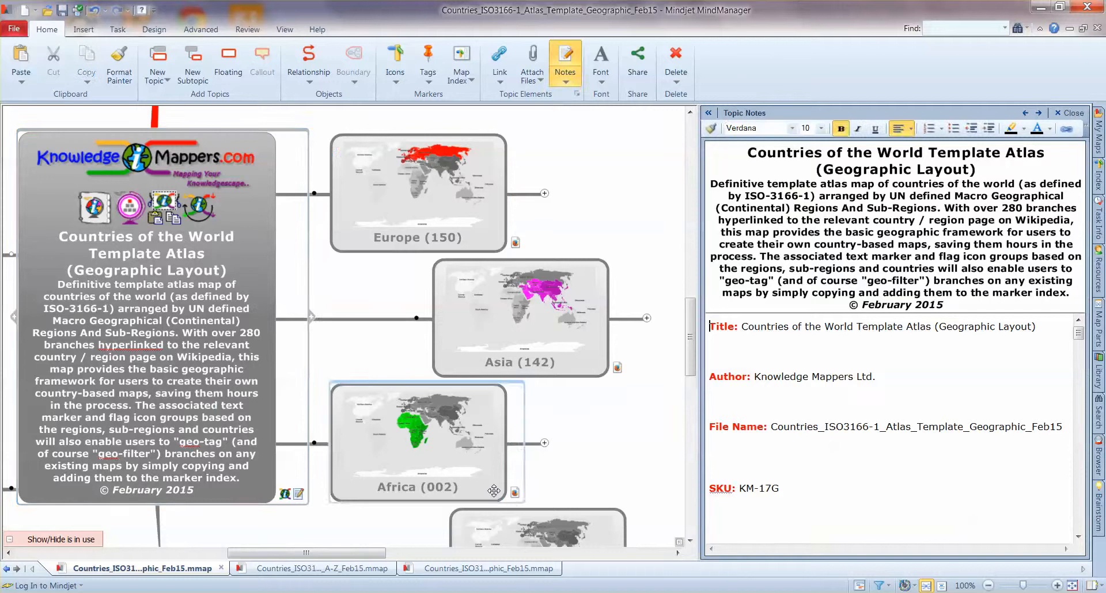
{"action": "scroll", "coordinate": [935, 389], "scroll_direction": "down", "scroll_amount": 5}
{"action": "scroll", "coordinate": [935, 389], "scroll_direction": "down", "scroll_amount": 5}
{"action": "scroll", "coordinate": [936, 389], "scroll_direction": "down", "scroll_amount": 5}
{"action": "scroll", "coordinate": [935, 389], "scroll_direction": "down", "scroll_amount": 5}
{"action": "scroll", "coordinate": [933, 393], "scroll_direction": "down", "scroll_amount": 5}
{"action": "scroll", "coordinate": [930, 400], "scroll_direction": "down", "scroll_amount": 3}
{"action": "scroll", "coordinate": [931, 400], "scroll_direction": "up", "scroll_amount": 5}
{"action": "scroll", "coordinate": [931, 400], "scroll_direction": "down", "scroll_amount": 5}
{"action": "scroll", "coordinate": [931, 399], "scroll_direction": "down", "scroll_amount": 3}
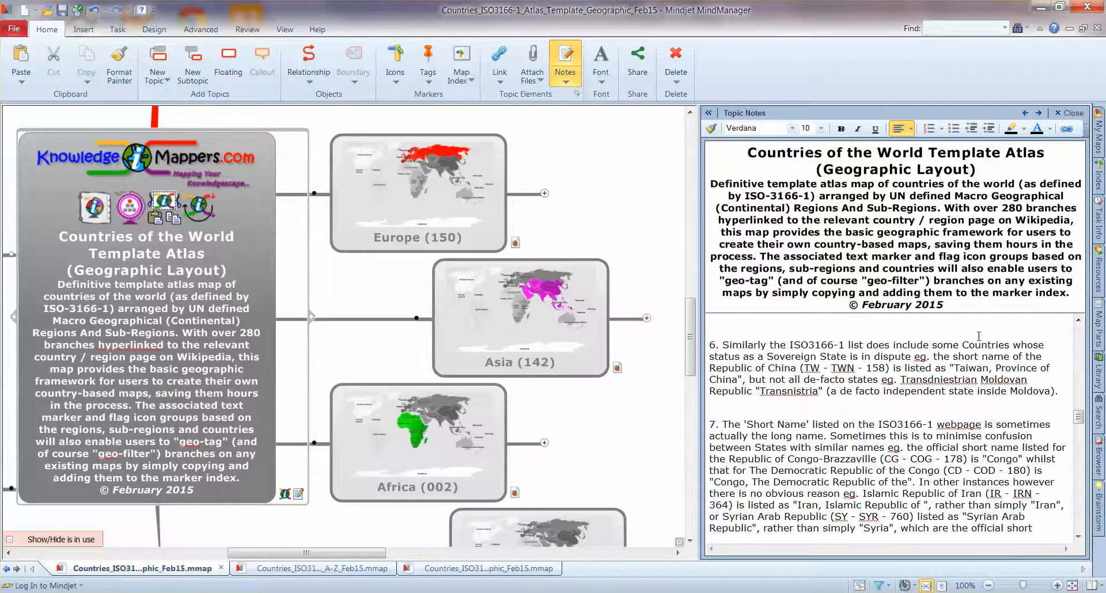
View the atlas product page on knowledgemappers.com, then close the web and notes panes.
{"action": "left_click", "coordinate": [1099, 456]}
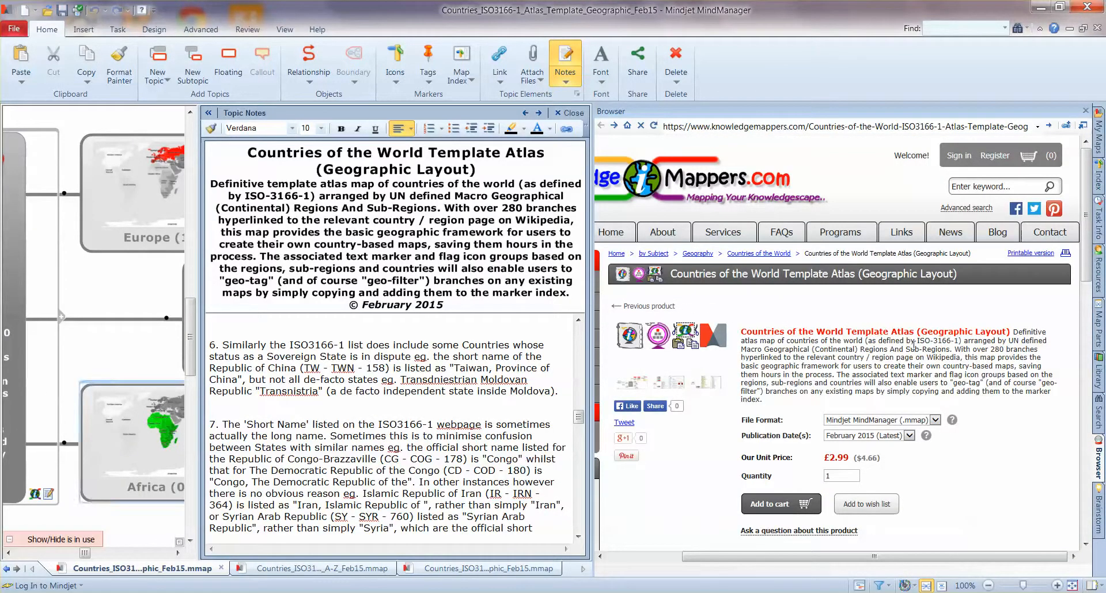
{"action": "left_click", "coordinate": [1085, 112]}
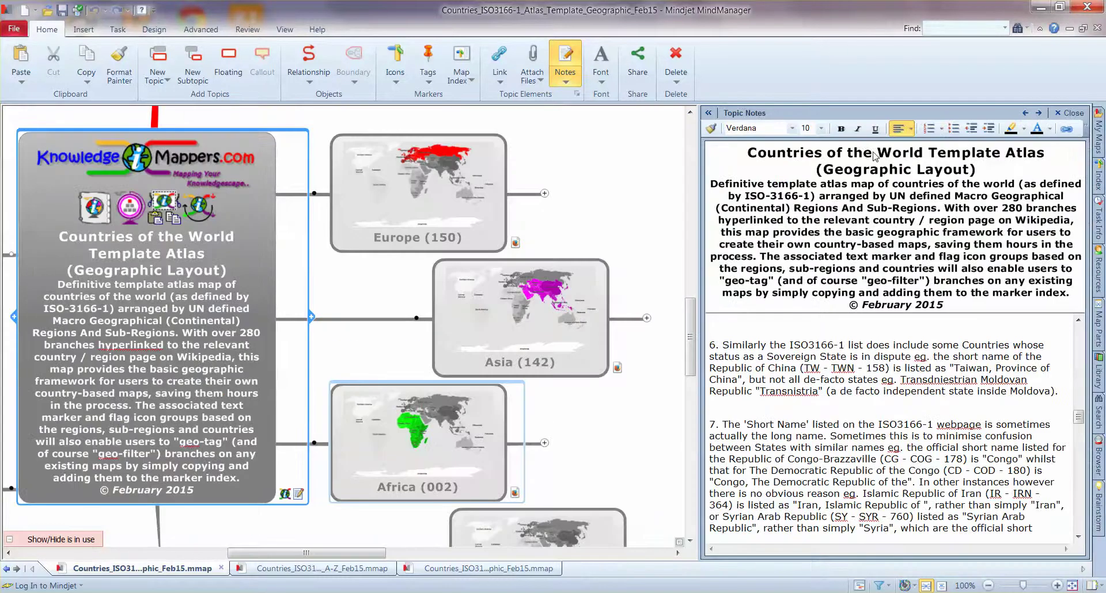
{"action": "left_click", "coordinate": [1068, 112]}
{"action": "left_click_drag", "start_coordinate": [901, 220], "coordinate": [1037, 198]}
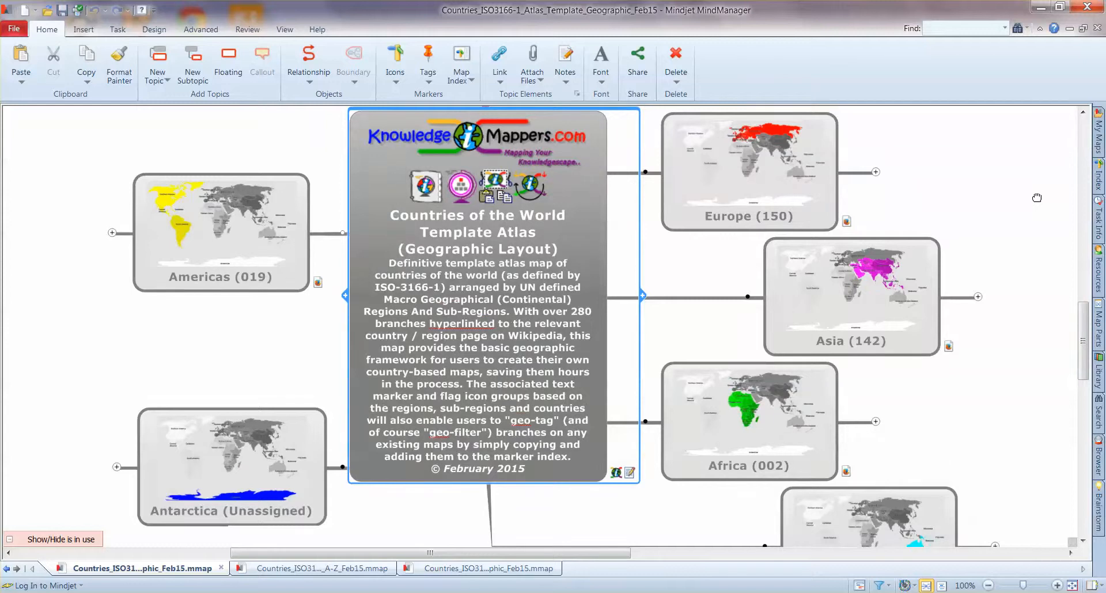
{"action": "left_click_drag", "start_coordinate": [1036, 198], "coordinate": [1035, 209]}
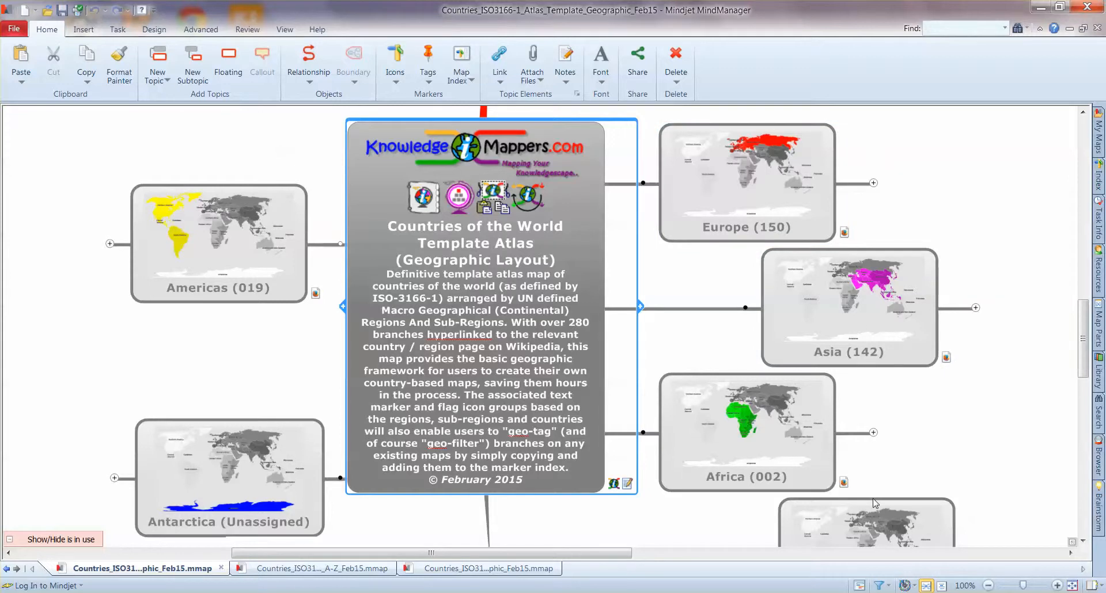
{"action": "left_click_drag", "start_coordinate": [975, 365], "coordinate": [976, 365]}
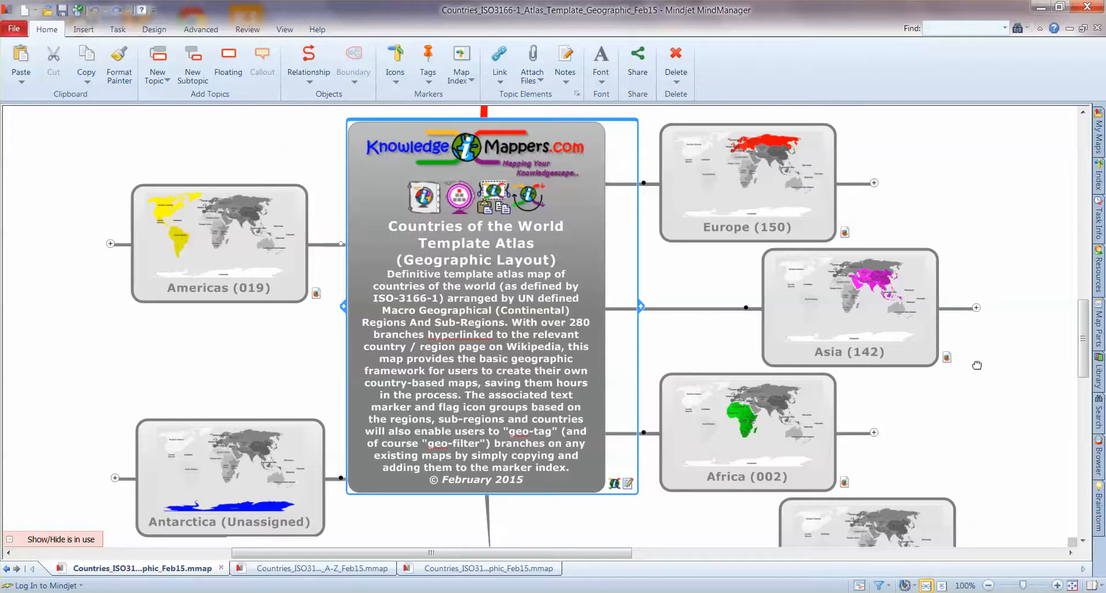
{"action": "mouse_move", "coordinate": [976, 365]}
{"action": "left_mouse_down"}
{"action": "mouse_move", "coordinate": [911, 406]}
{"action": "mouse_move", "coordinate": [921, 393]}
{"action": "left_mouse_up"}
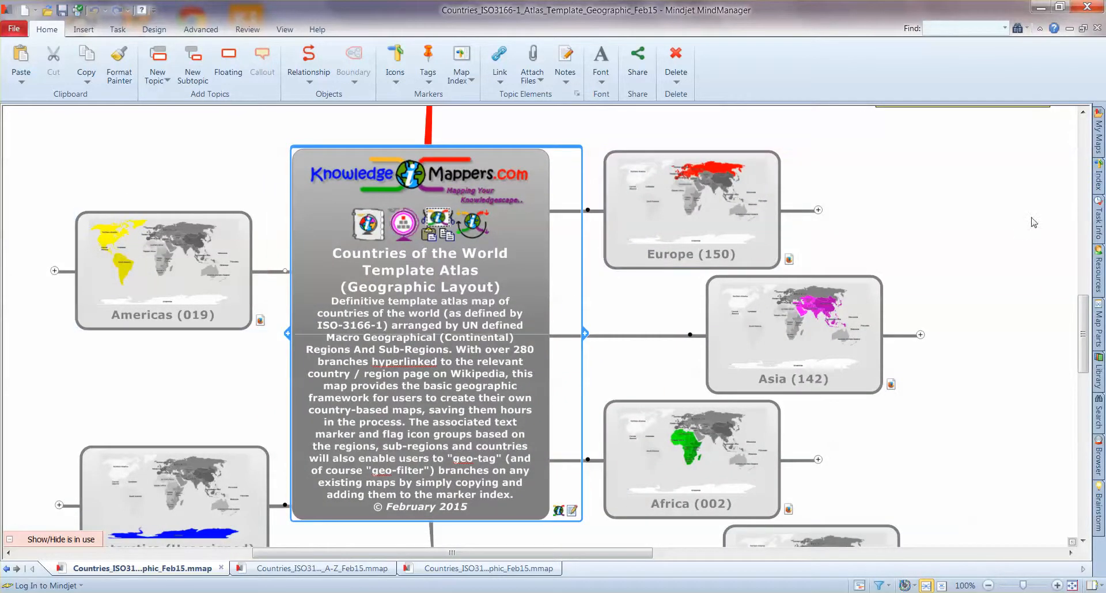
{"action": "left_click_drag", "start_coordinate": [981, 227], "coordinate": [701, 382]}
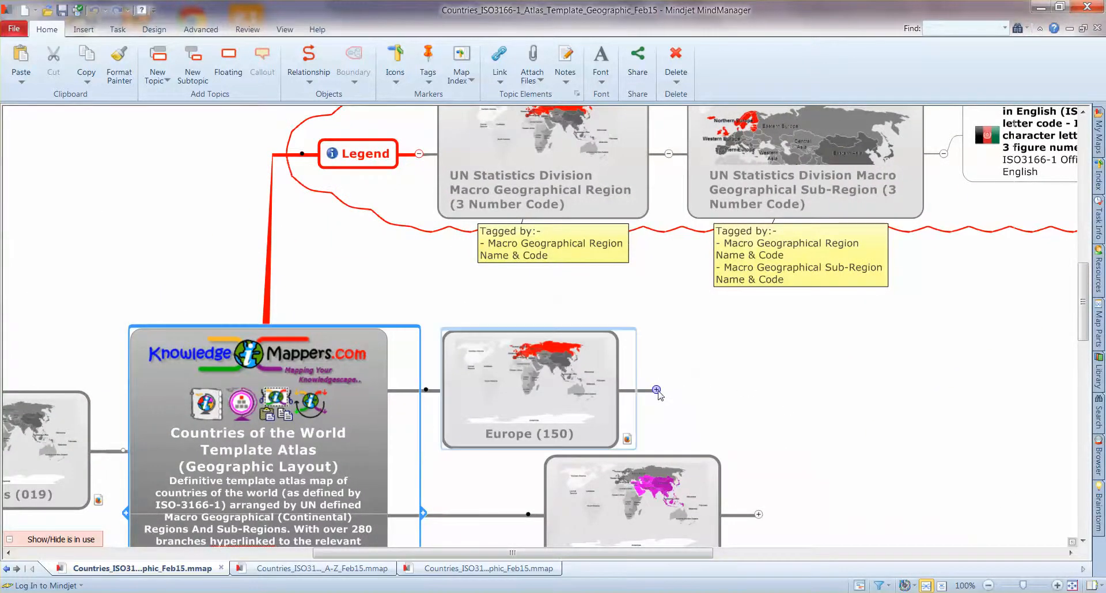
Expand Europe, then Northern Europe, and pan its country topics into view.
{"action": "left_click", "coordinate": [655, 390]}
{"action": "left_click_drag", "start_coordinate": [972, 345], "coordinate": [733, 312]}
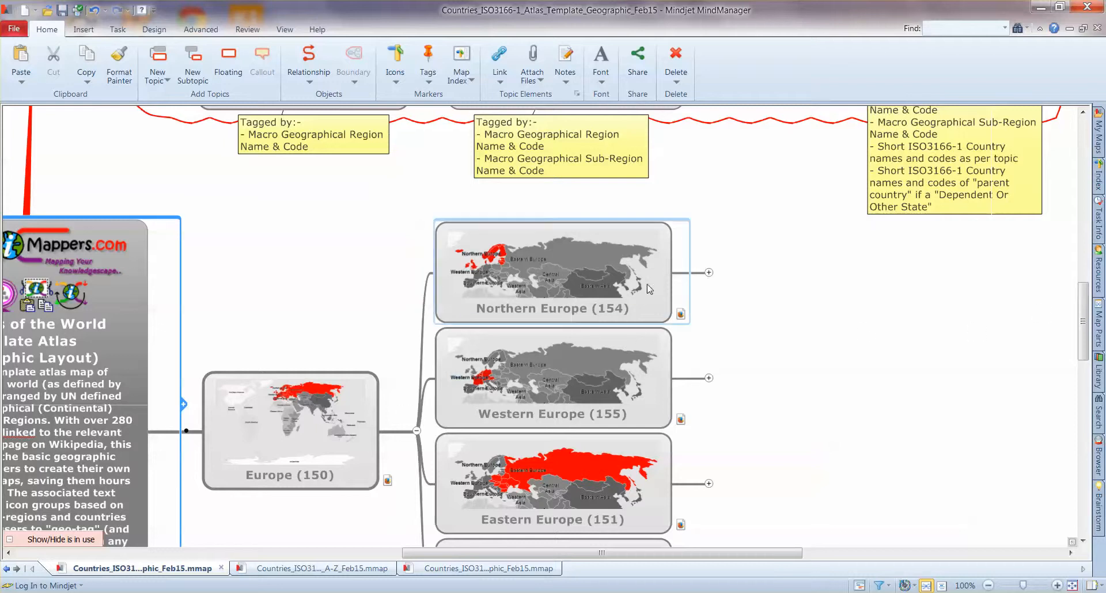
{"action": "left_click", "coordinate": [708, 273]}
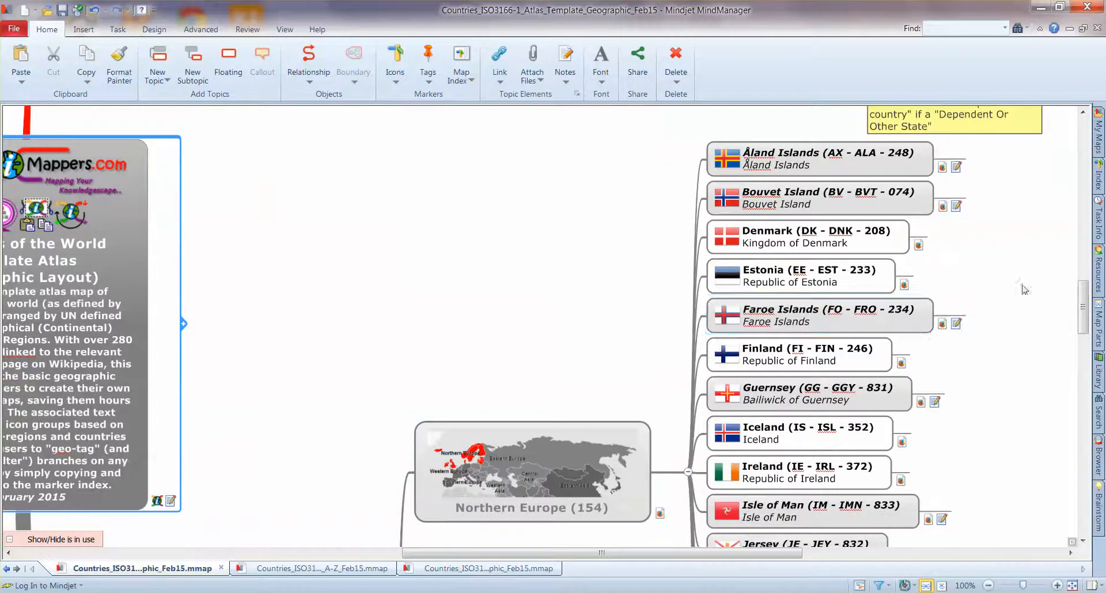
{"action": "mouse_move", "coordinate": [1025, 274]}
{"action": "left_mouse_down"}
{"action": "mouse_move", "coordinate": [1055, 184]}
{"action": "mouse_move", "coordinate": [980, 486]}
{"action": "left_mouse_up"}
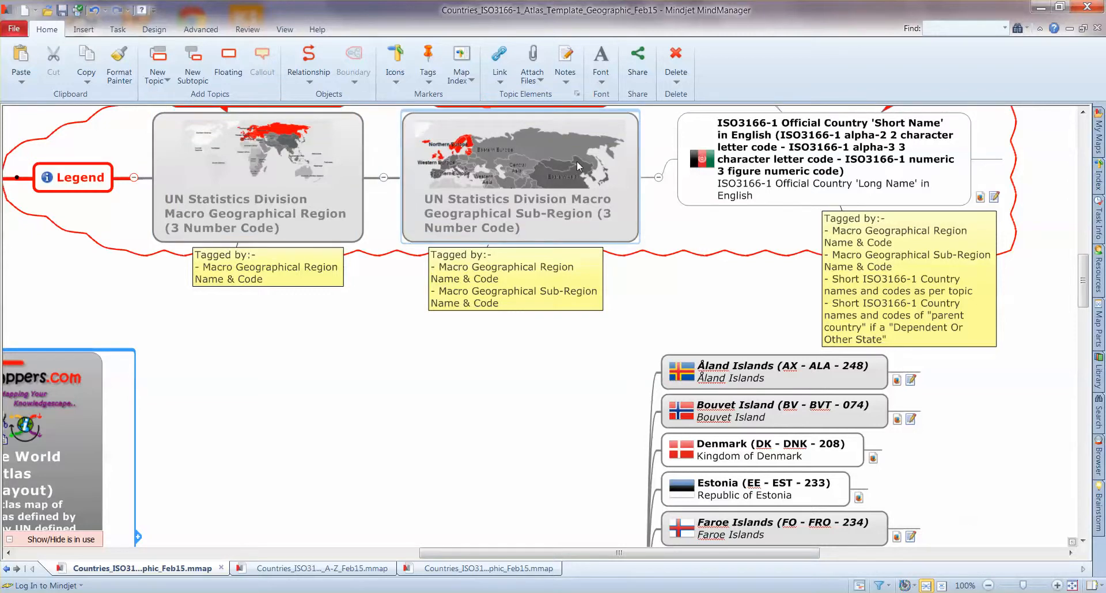
{"action": "left_click", "coordinate": [793, 380]}
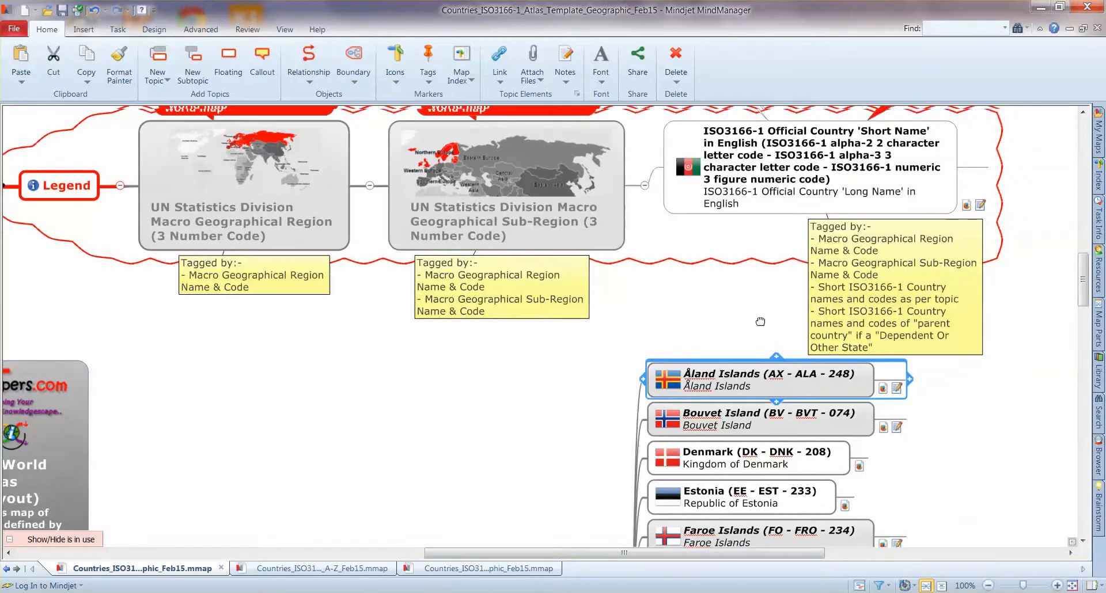
{"action": "left_click_drag", "start_coordinate": [776, 313], "coordinate": [611, 360]}
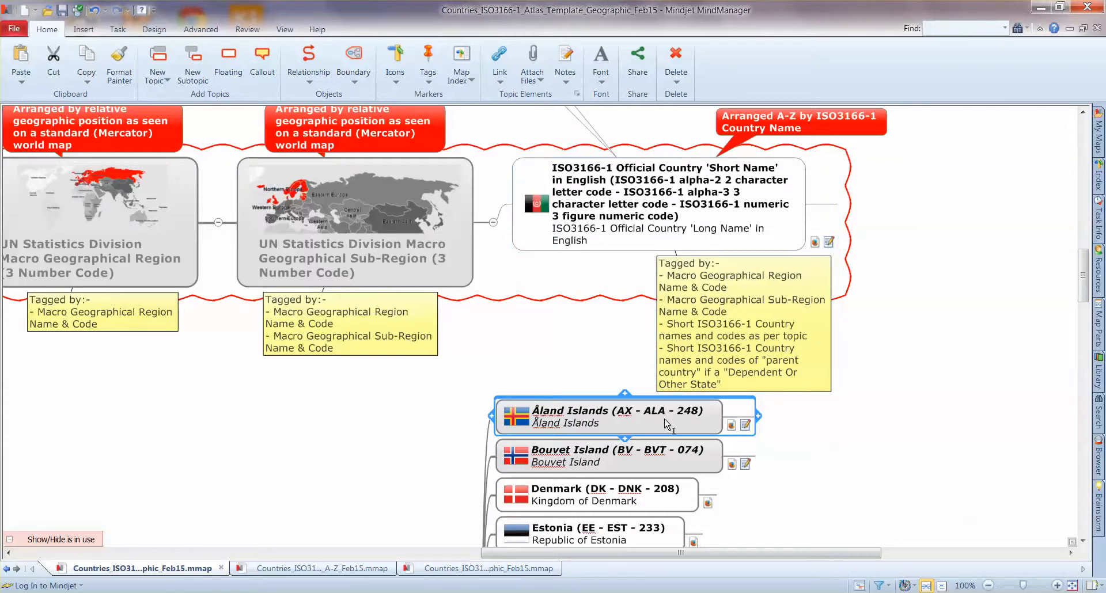
{"action": "left_click", "coordinate": [868, 441]}
{"action": "scroll", "coordinate": [868, 441], "scroll_direction": "down", "scroll_amount": 3}
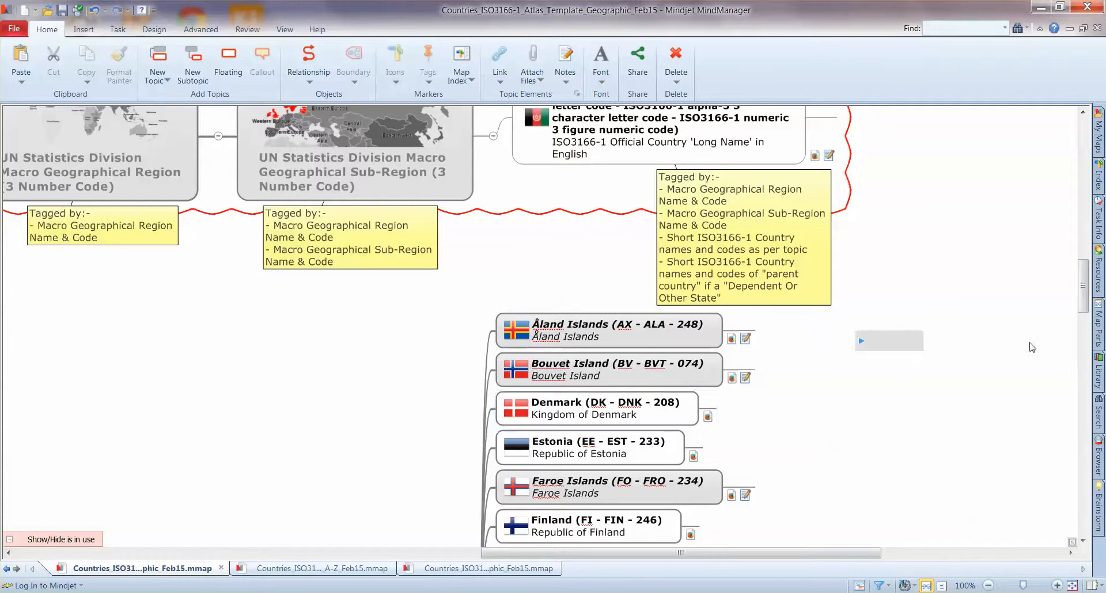
{"action": "left_click_drag", "start_coordinate": [1082, 298], "coordinate": [1082, 264]}
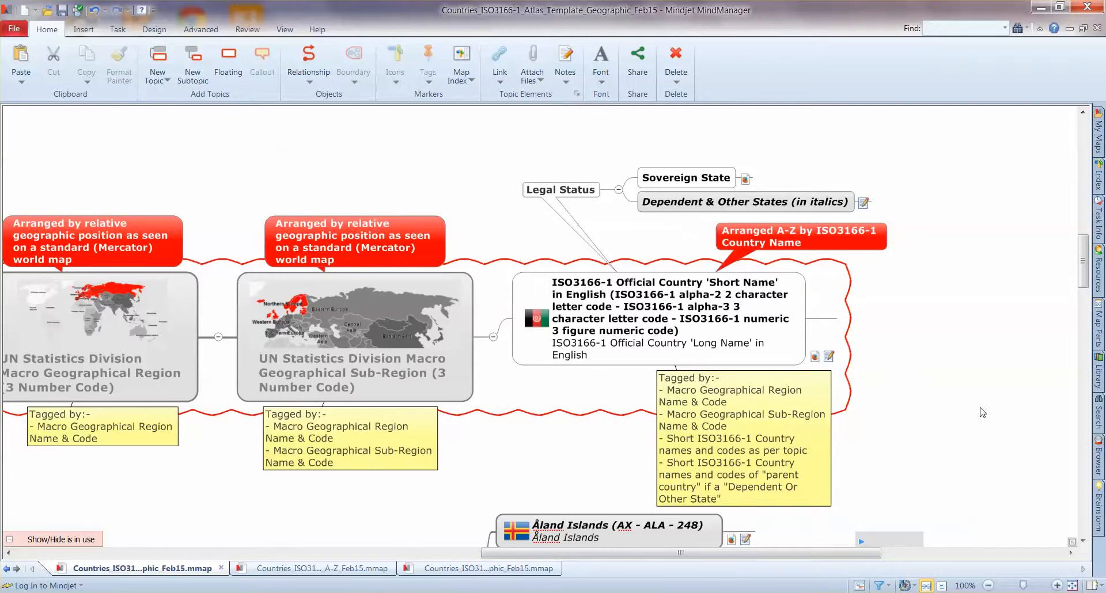
{"action": "left_click_drag", "start_coordinate": [1085, 264], "coordinate": [1085, 294]}
{"action": "left_click", "coordinate": [747, 363]}
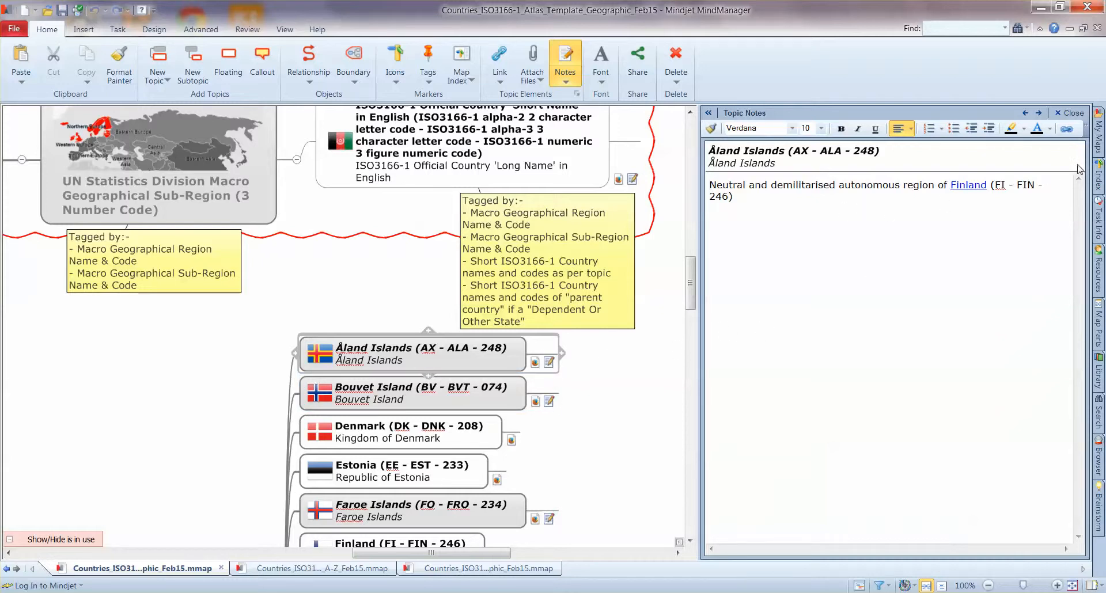
{"action": "left_click", "coordinate": [1072, 112]}
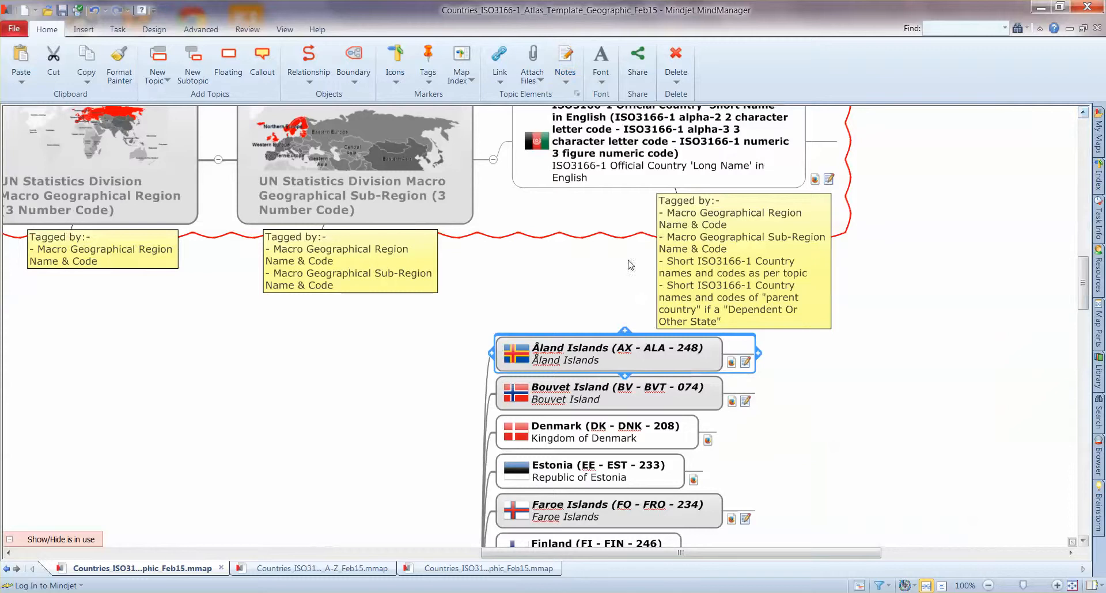
{"action": "left_click_drag", "start_coordinate": [251, 326], "coordinate": [350, 363]}
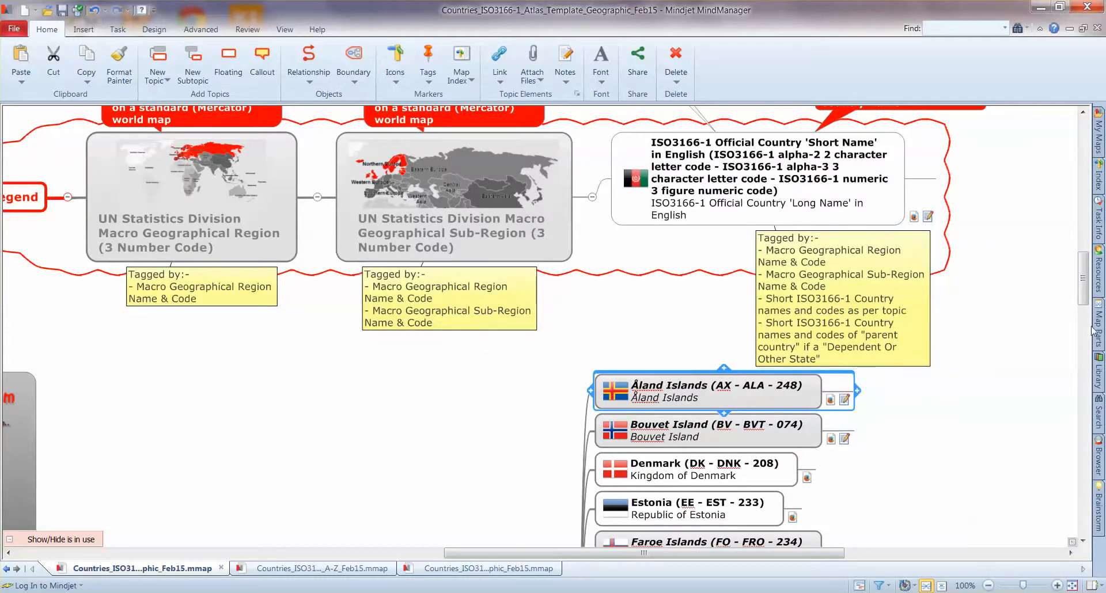
{"action": "mouse_move", "coordinate": [1084, 276]}
{"action": "left_mouse_down"}
{"action": "mouse_move", "coordinate": [1083, 251]}
{"action": "mouse_move", "coordinate": [1085, 346]}
{"action": "mouse_move", "coordinate": [1085, 294]}
{"action": "left_mouse_up"}
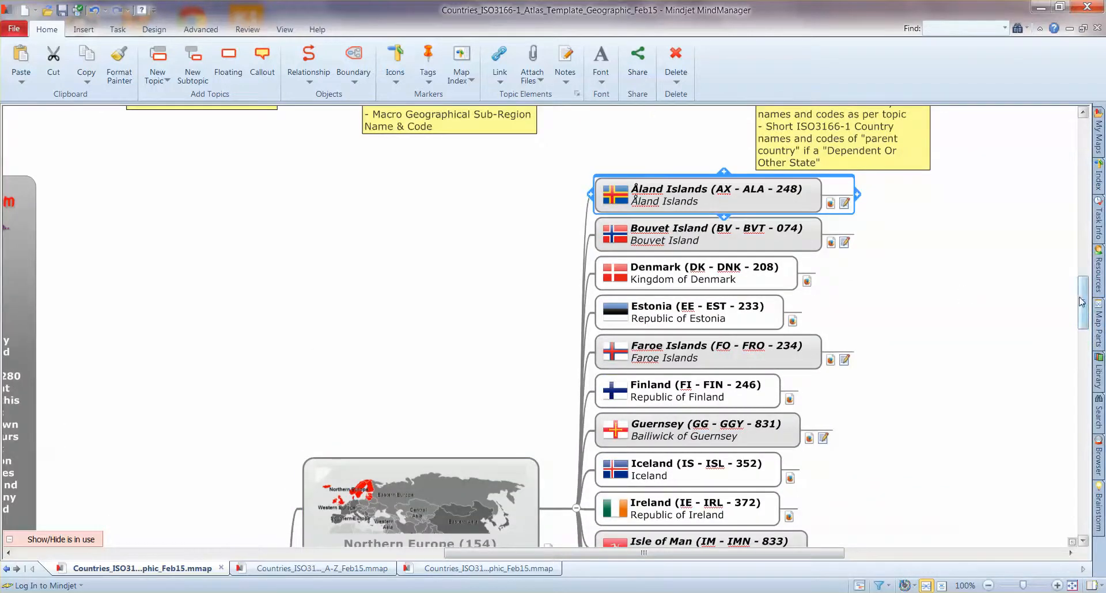
{"action": "mouse_move", "coordinate": [1085, 300]}
{"action": "left_mouse_down"}
{"action": "mouse_move", "coordinate": [1085, 363]}
{"action": "mouse_move", "coordinate": [1085, 303]}
{"action": "left_mouse_up"}
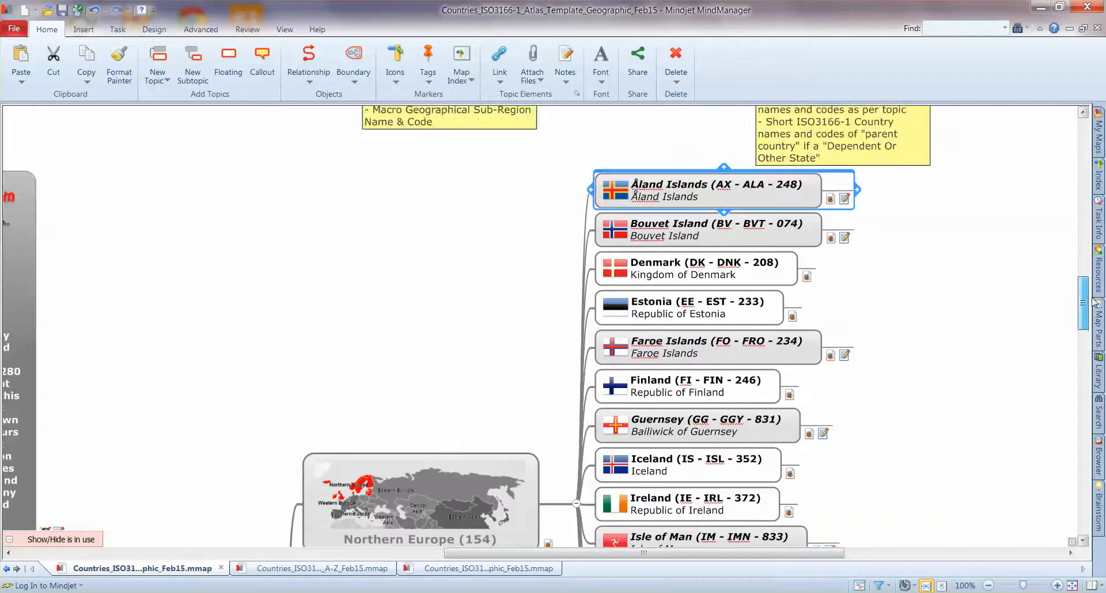
{"action": "left_click_drag", "start_coordinate": [1013, 327], "coordinate": [718, 354]}
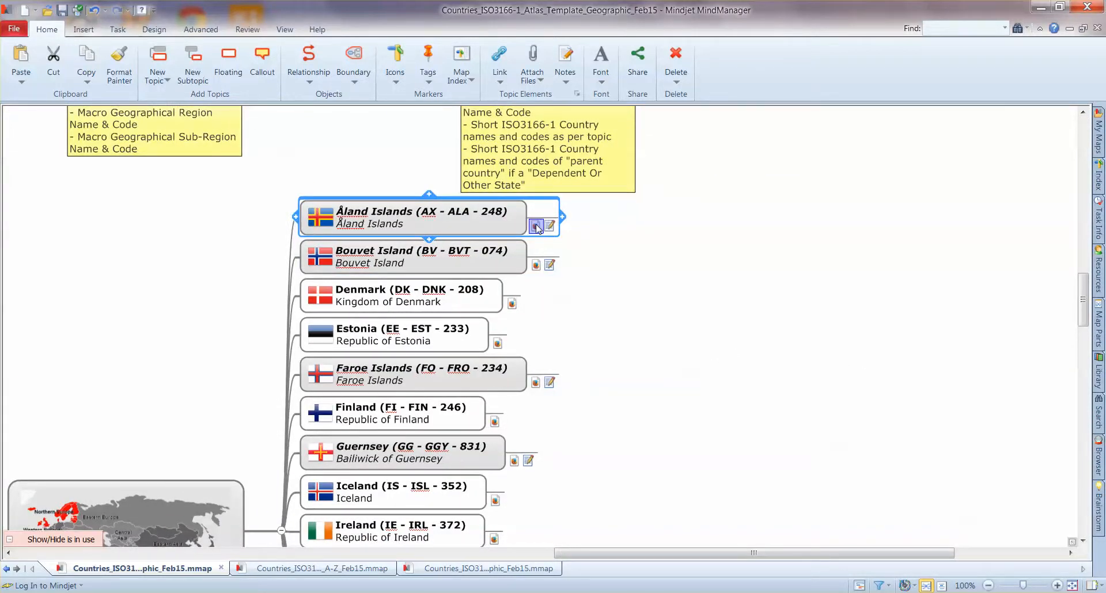
Load the Wikipedia pages for Åland Islands, Bouvet Island, Denmark and Northern Europe in the browser pane.
{"action": "left_click", "coordinate": [538, 226]}
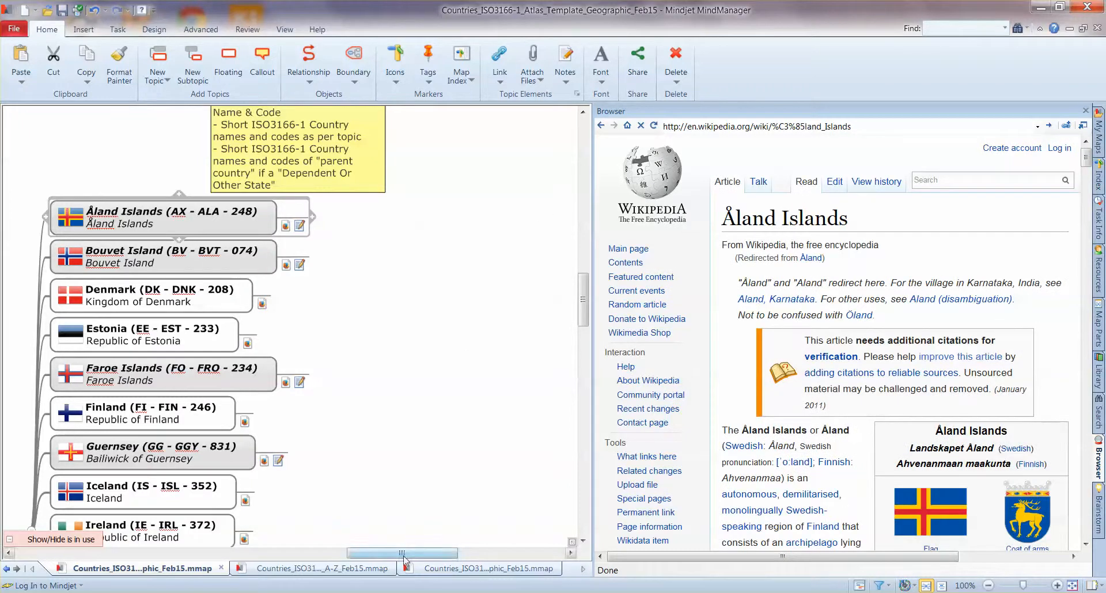
{"action": "left_click_drag", "start_coordinate": [406, 554], "coordinate": [378, 554]}
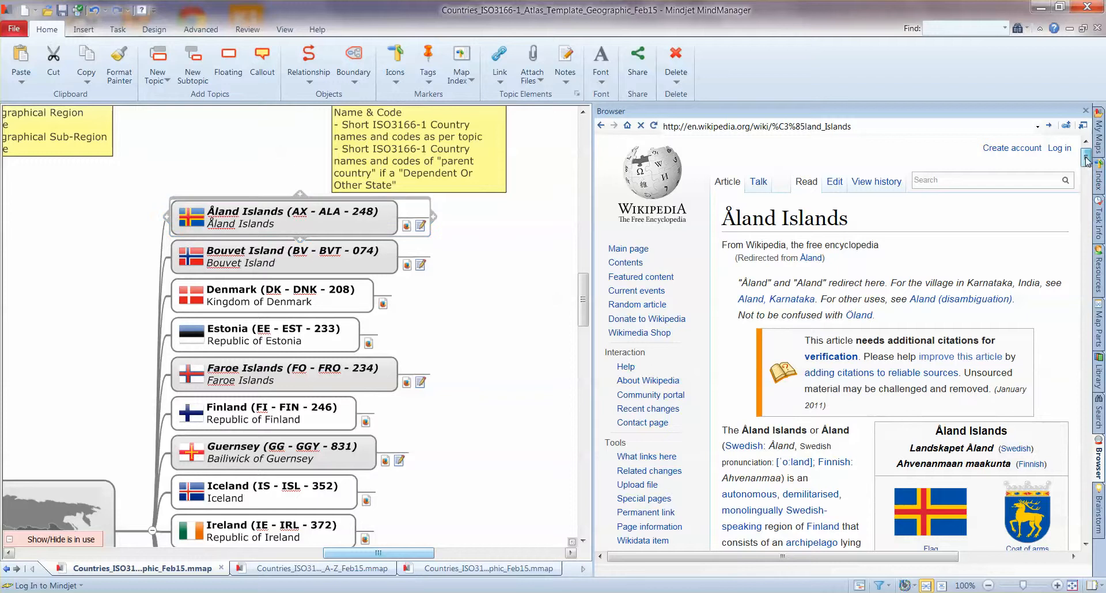
{"action": "left_click_drag", "start_coordinate": [1087, 155], "coordinate": [1087, 227]}
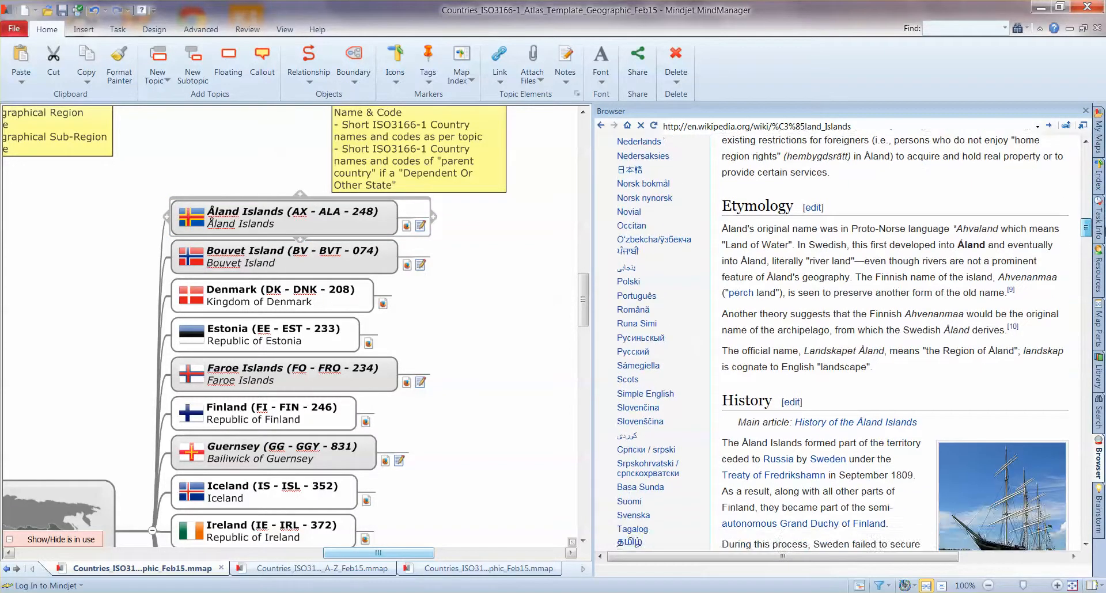
{"action": "mouse_move", "coordinate": [1086, 228]}
{"action": "left_mouse_down"}
{"action": "mouse_move", "coordinate": [1087, 339]}
{"action": "mouse_move", "coordinate": [1087, 166]}
{"action": "left_mouse_up"}
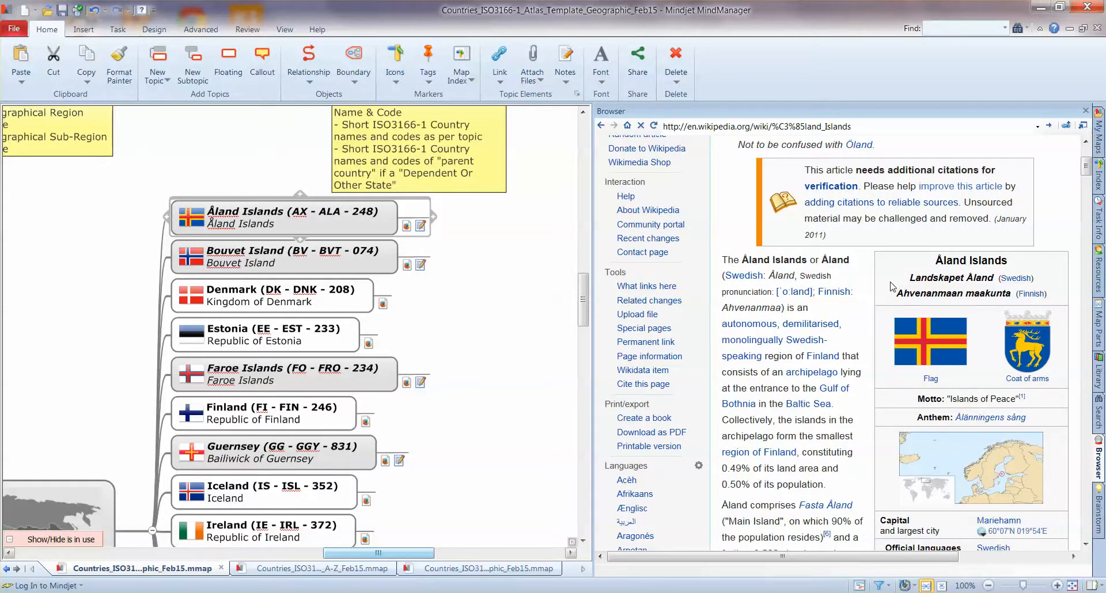
{"action": "left_click_drag", "start_coordinate": [1087, 166], "coordinate": [1089, 197]}
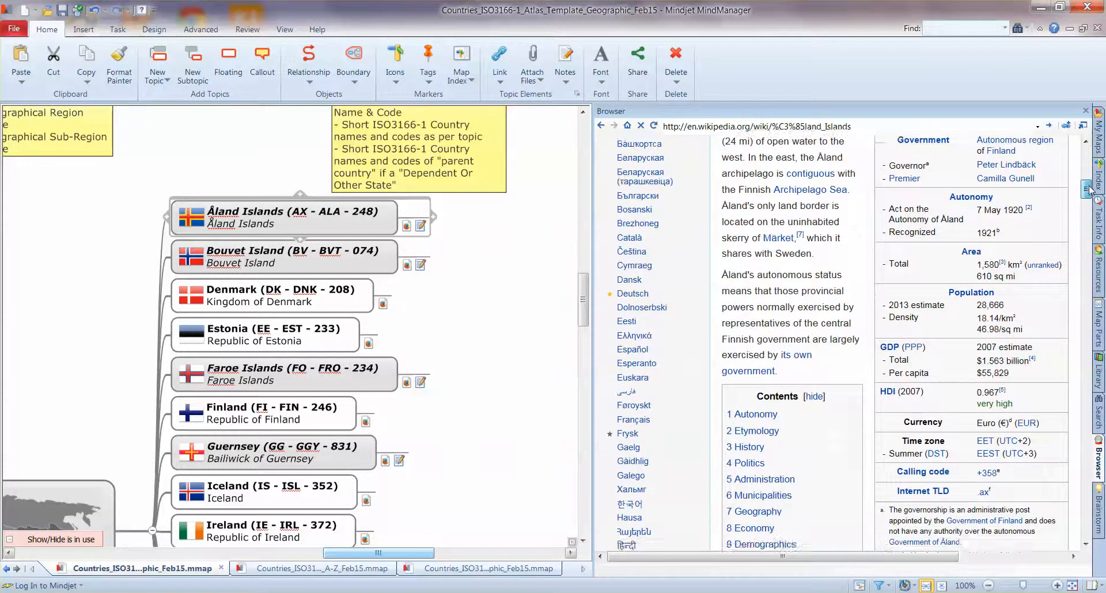
{"action": "mouse_move", "coordinate": [1090, 199]}
{"action": "left_mouse_down"}
{"action": "mouse_move", "coordinate": [1090, 139]}
{"action": "mouse_move", "coordinate": [1091, 177]}
{"action": "left_mouse_up"}
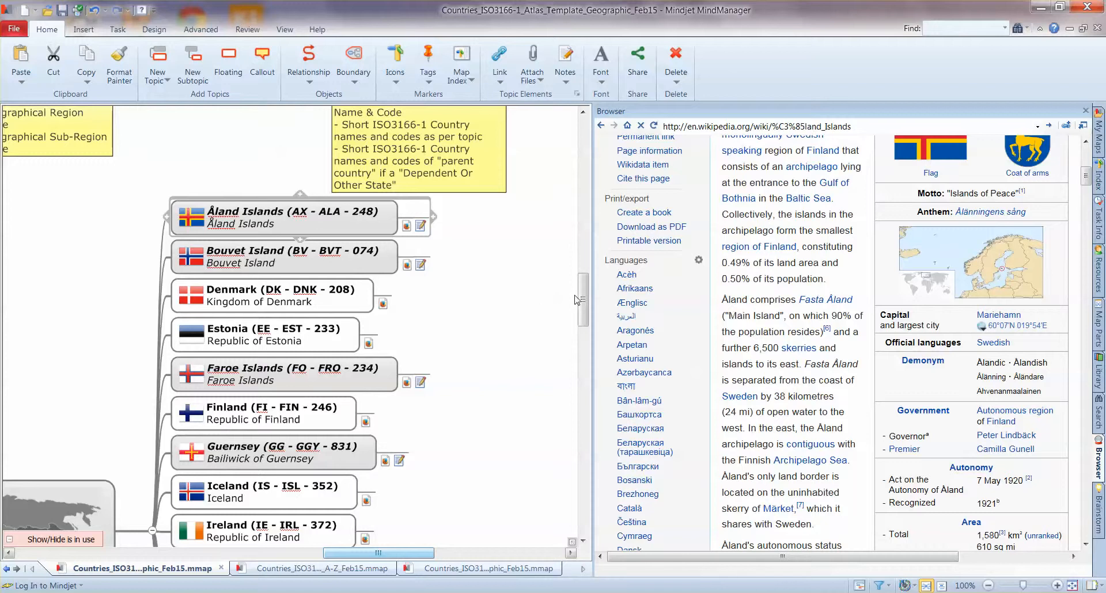
{"action": "left_click", "coordinate": [407, 264]}
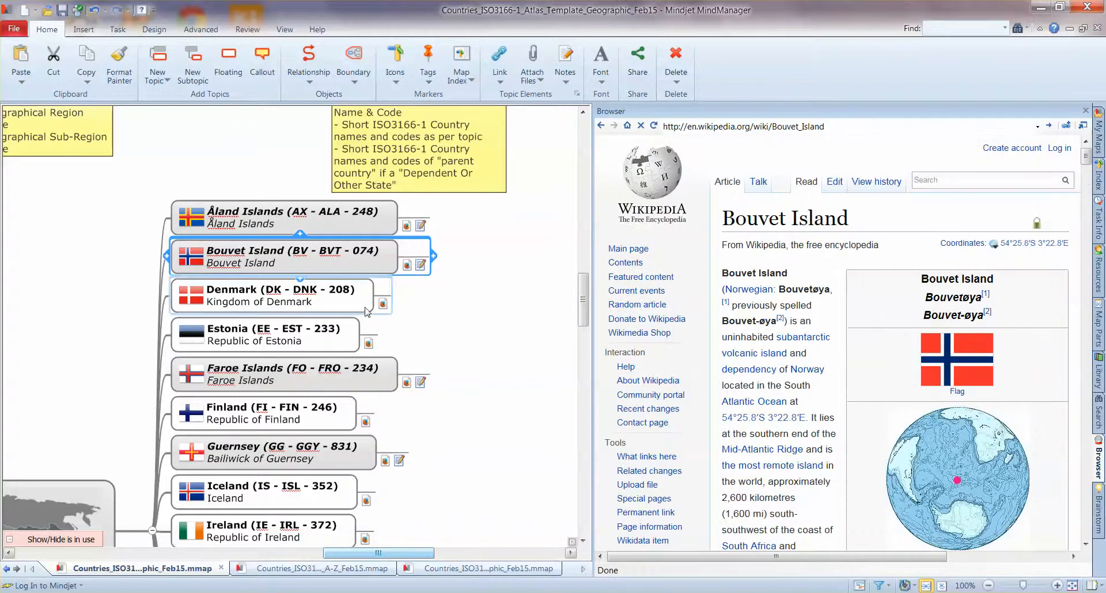
{"action": "left_click", "coordinate": [382, 305]}
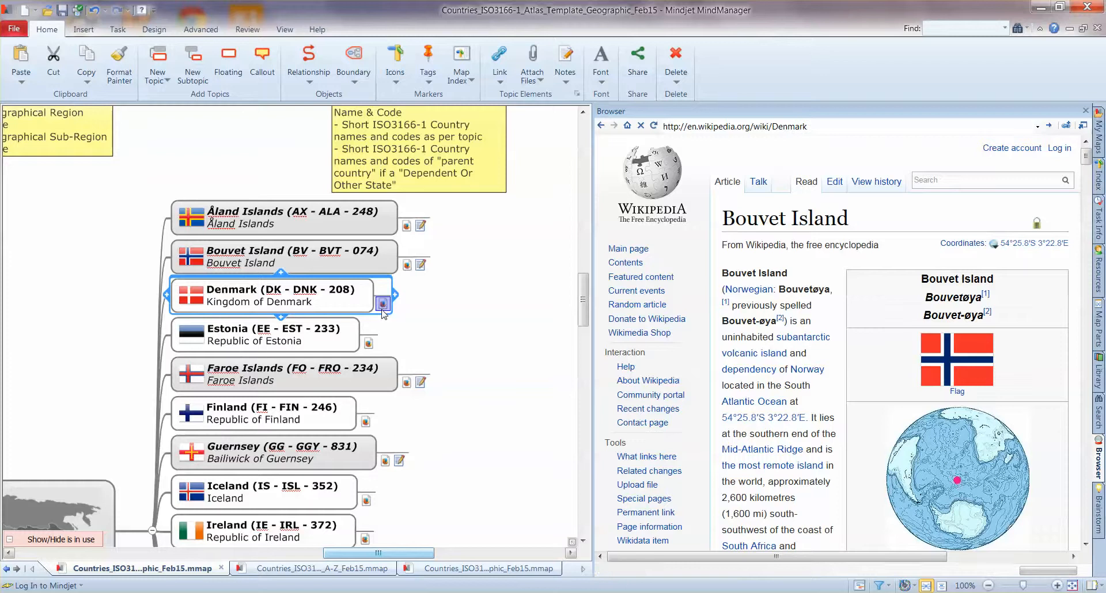
{"action": "scroll", "coordinate": [445, 493], "scroll_direction": "left", "scroll_amount": 4}
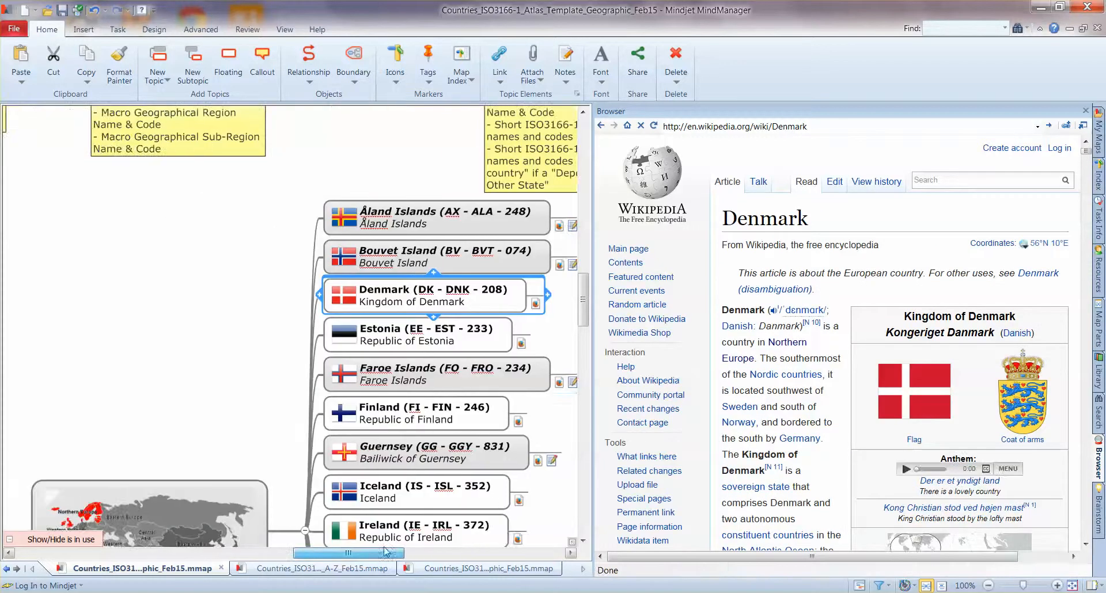
{"action": "scroll", "coordinate": [346, 346], "scroll_direction": "down", "scroll_amount": 4}
{"action": "scroll", "coordinate": [302, 303], "scroll_direction": "down", "scroll_amount": 4}
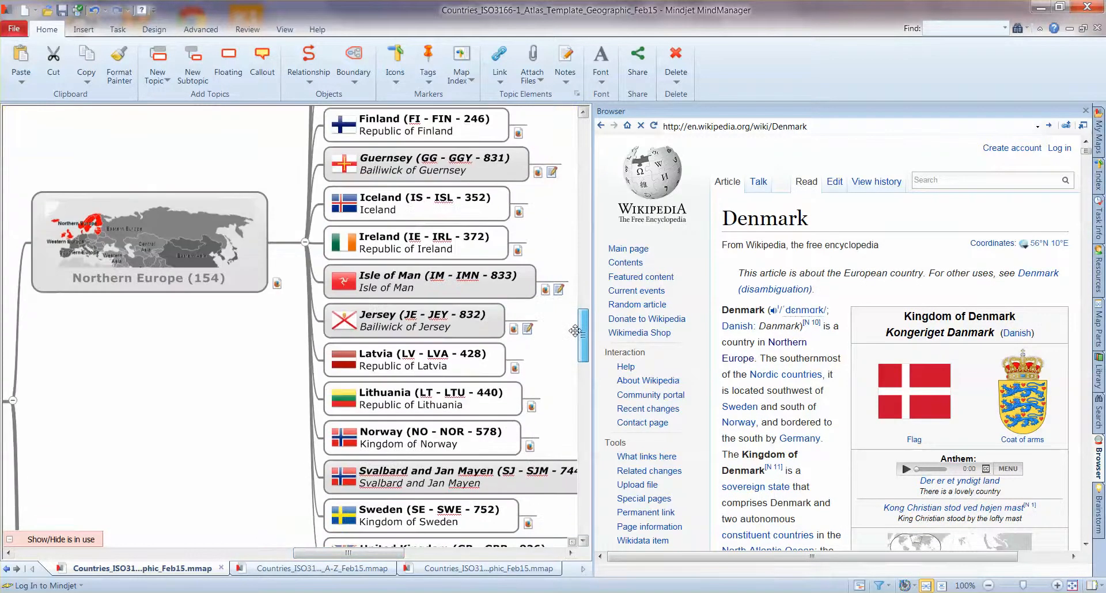
{"action": "left_click", "coordinate": [276, 283]}
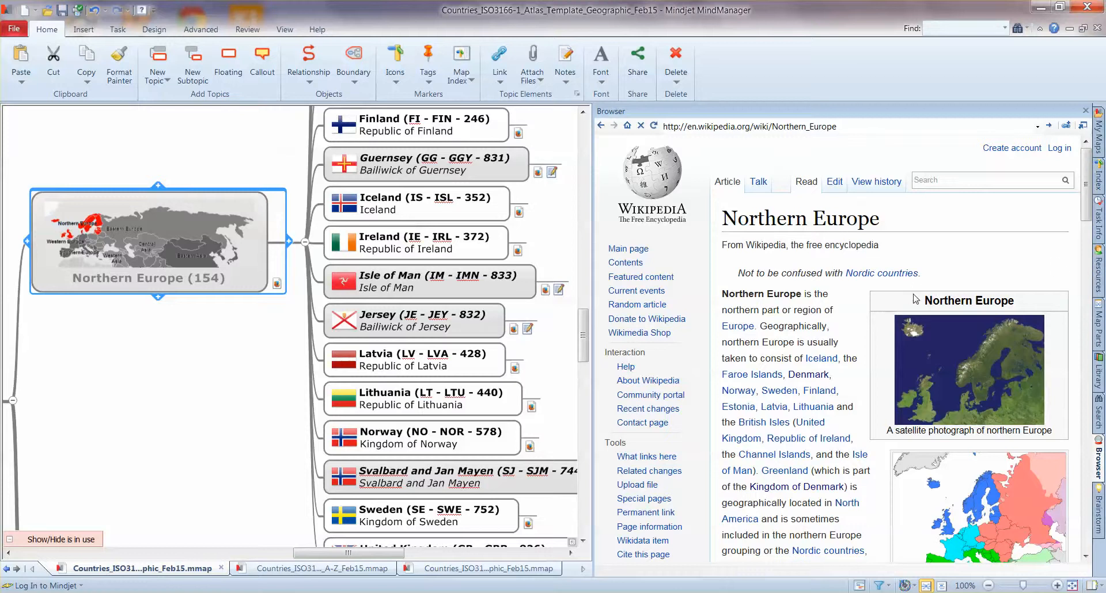
Close the browser pane and collapse the Northern Europe and Europe branches.
{"action": "left_click", "coordinate": [1085, 112]}
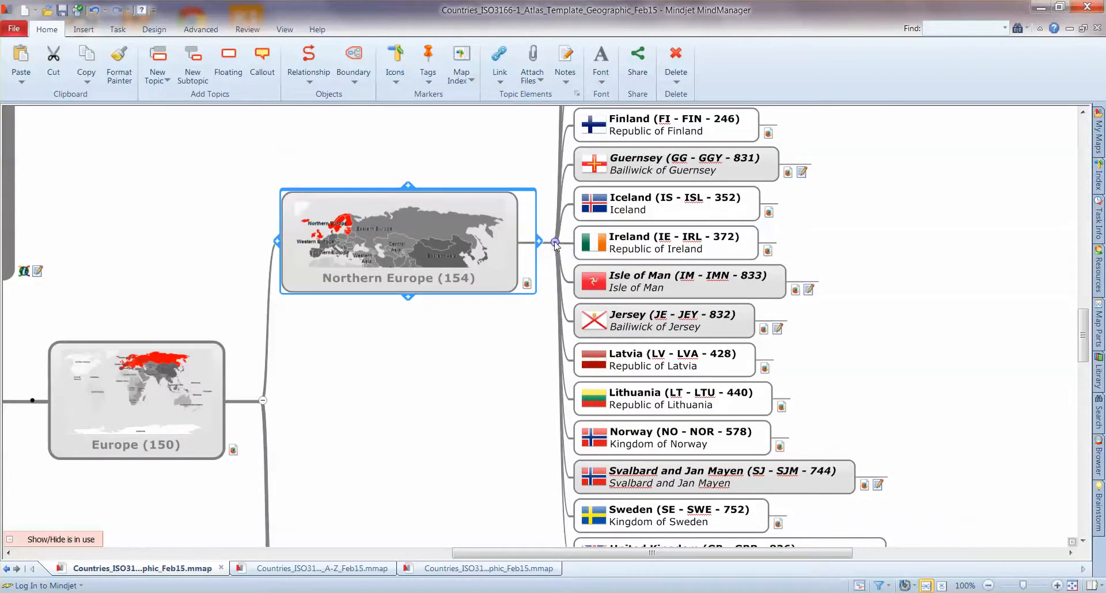
{"action": "left_click", "coordinate": [558, 245]}
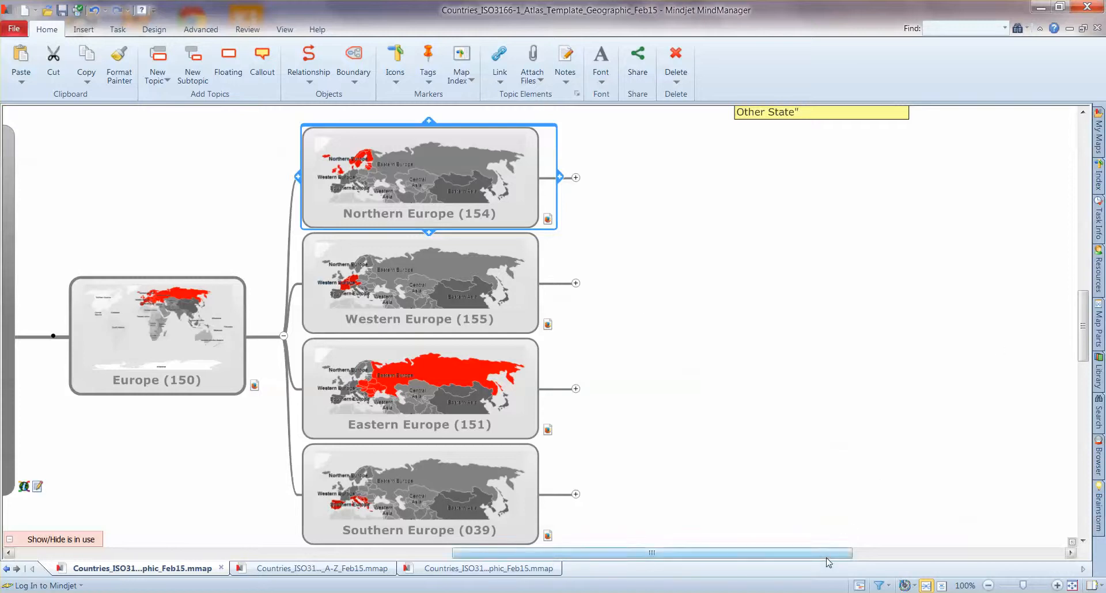
{"action": "left_click_drag", "start_coordinate": [827, 556], "coordinate": [617, 555]}
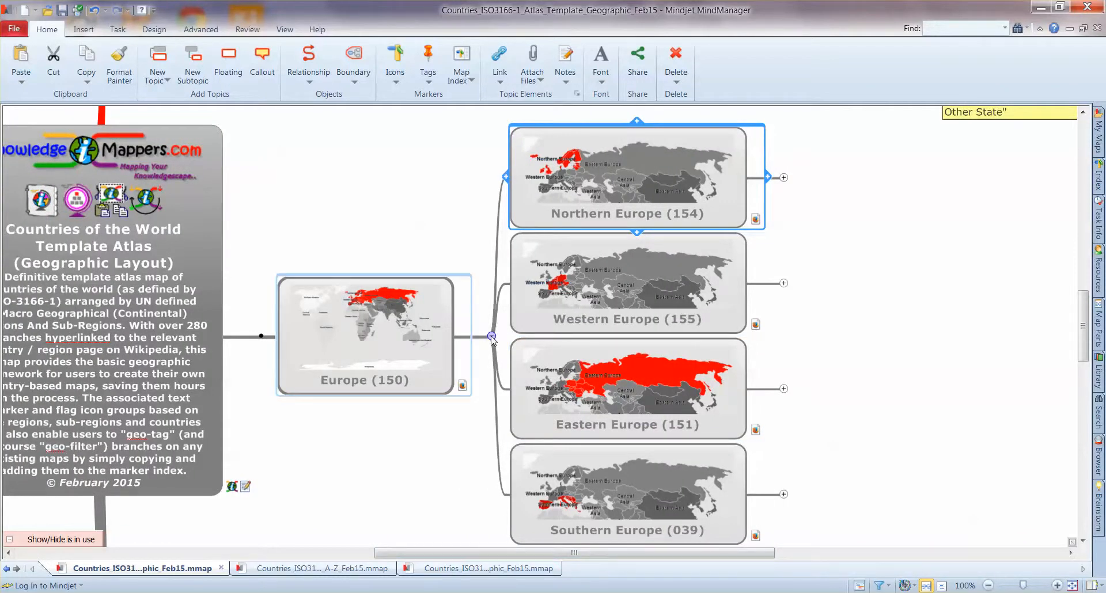
{"action": "left_click", "coordinate": [492, 336]}
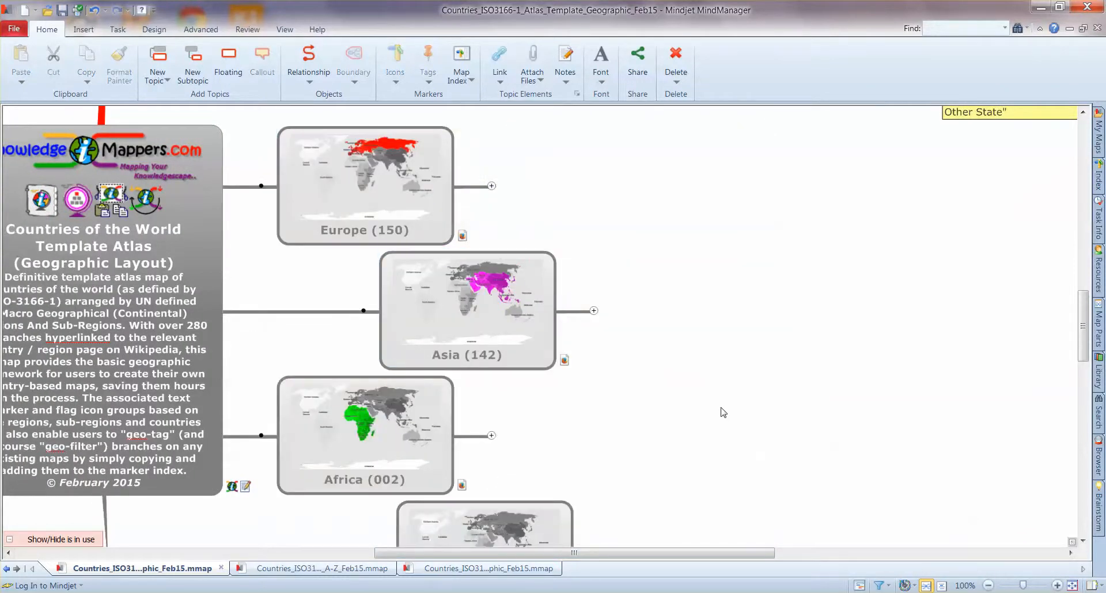
{"action": "left_click_drag", "start_coordinate": [738, 552], "coordinate": [640, 553]}
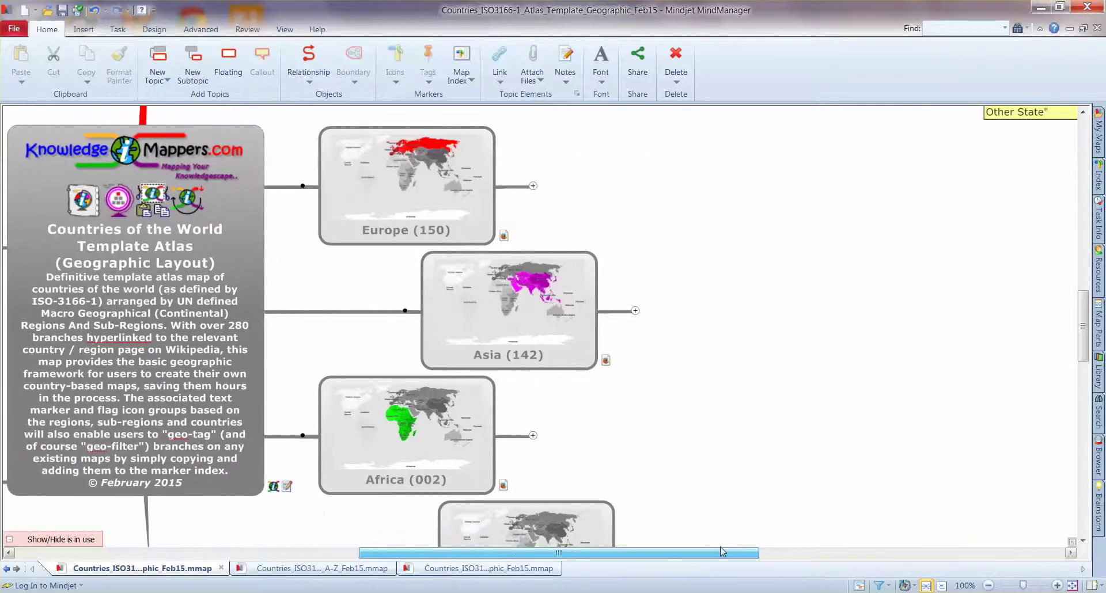
Show the Map Index pane and re-expand Europe down to the Northern Europe countries.
{"action": "left_click", "coordinate": [1098, 177]}
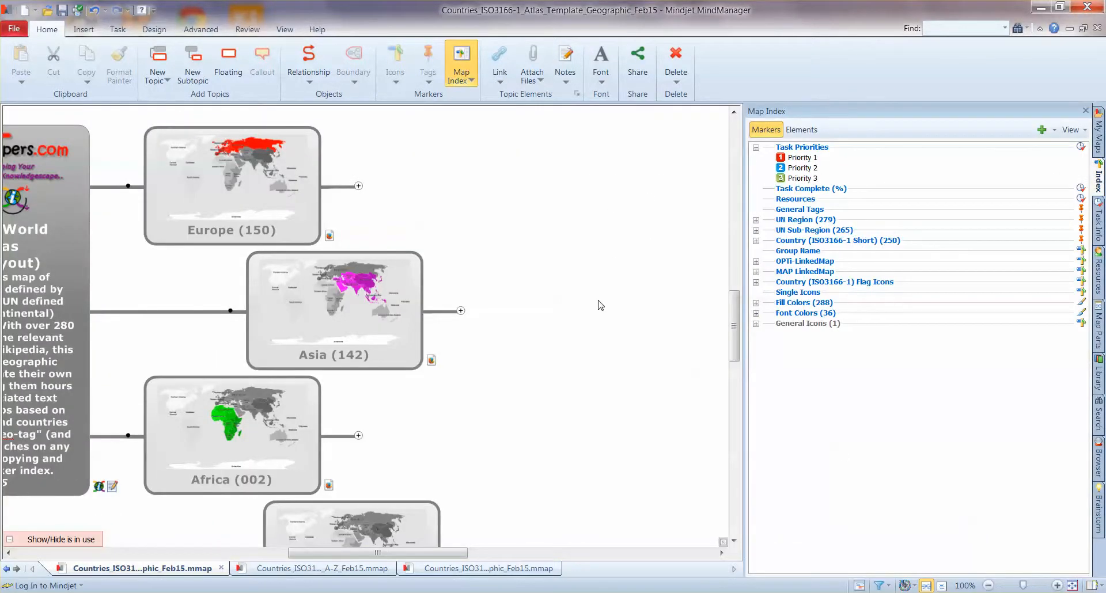
{"action": "left_click", "coordinate": [357, 186]}
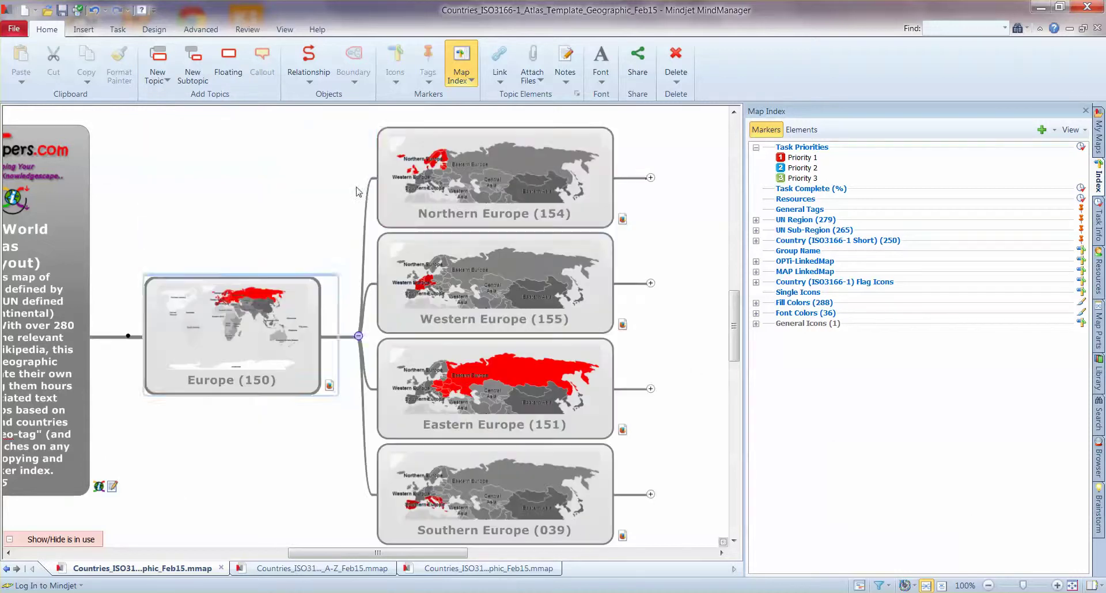
{"action": "left_click", "coordinate": [650, 178]}
{"action": "left_click_drag", "start_coordinate": [652, 177], "coordinate": [388, 212]}
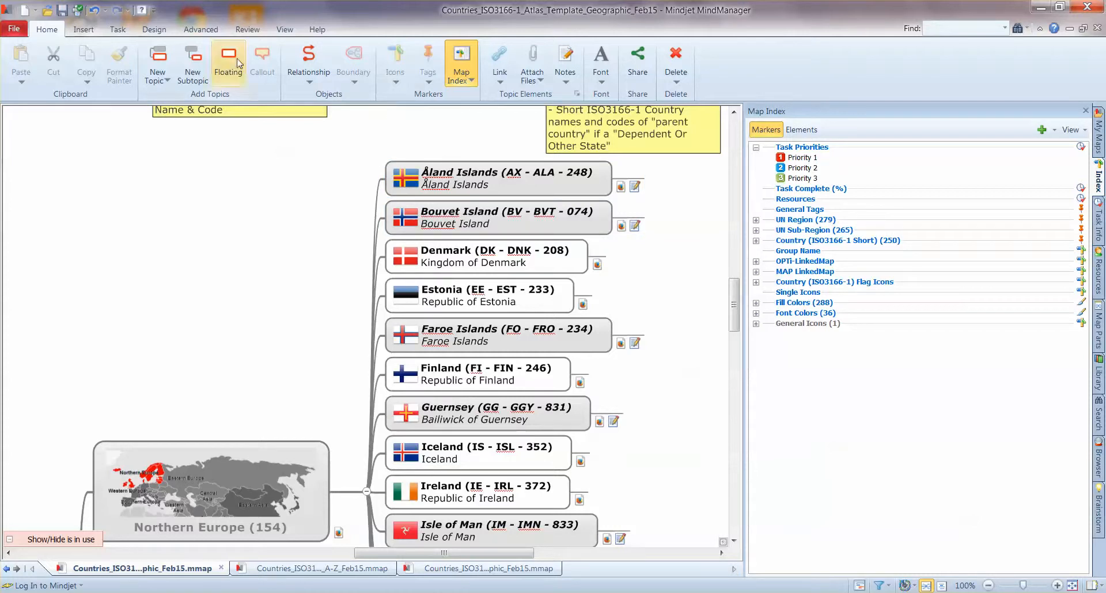
{"action": "left_click", "coordinate": [284, 29]}
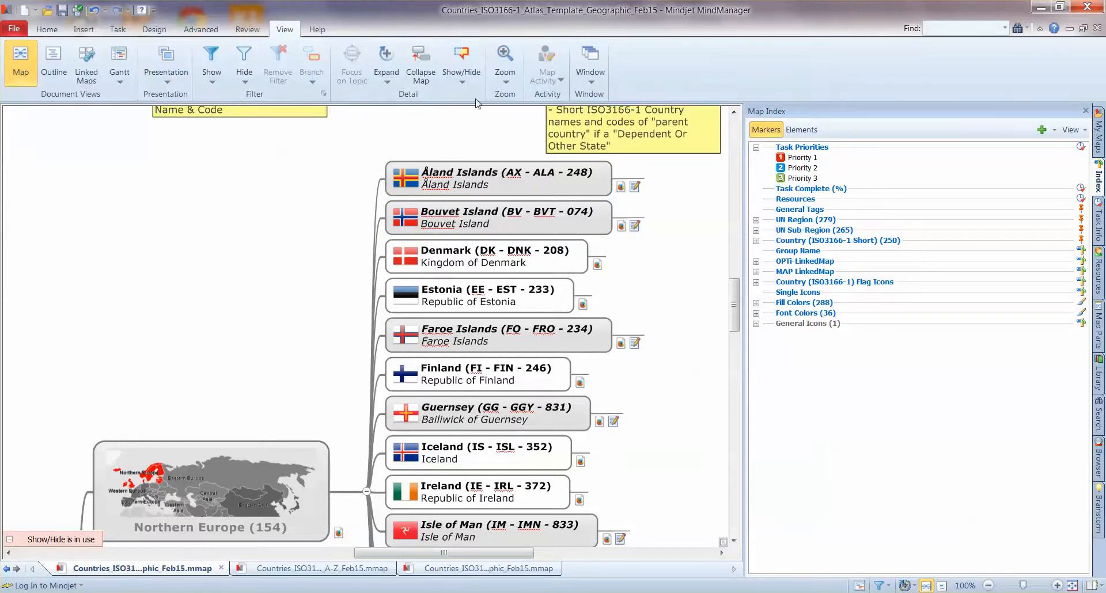
{"action": "left_click", "coordinate": [461, 76]}
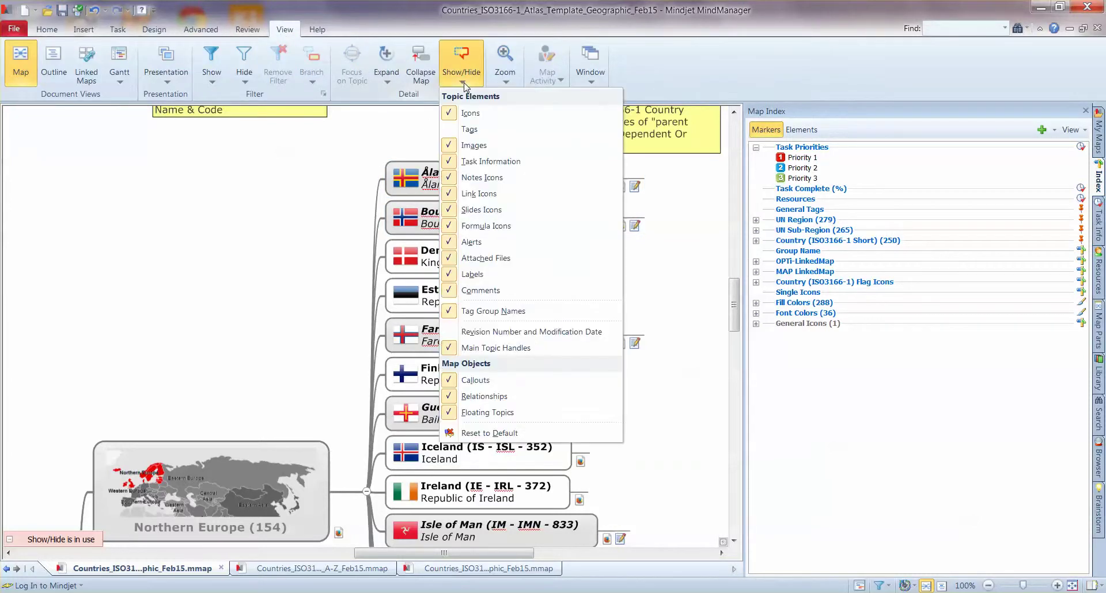
{"action": "left_click", "coordinate": [468, 129]}
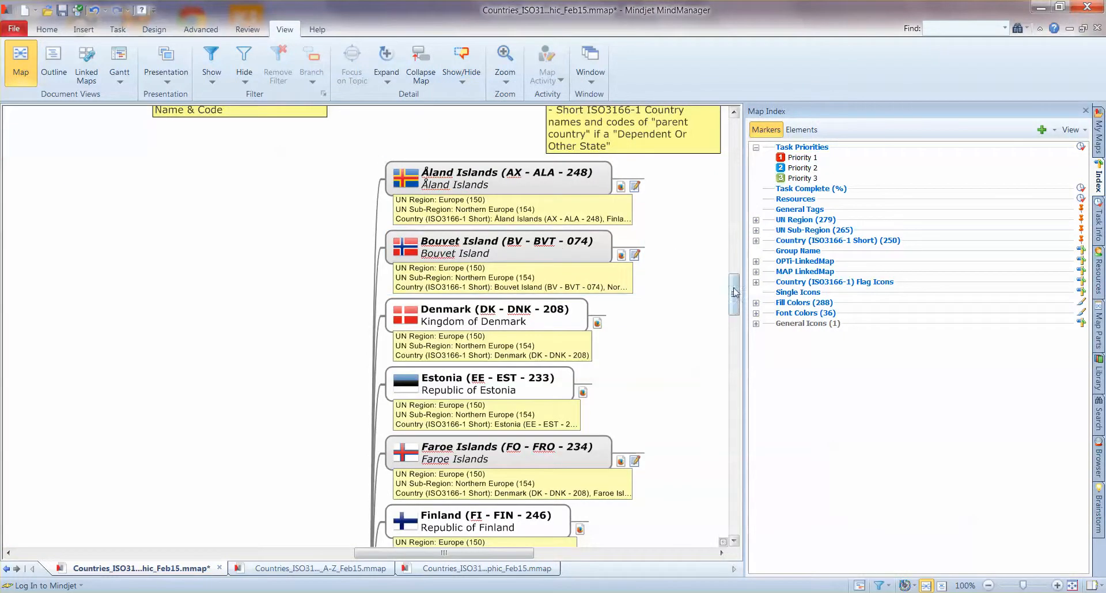
{"action": "mouse_move", "coordinate": [733, 292]}
{"action": "left_mouse_down"}
{"action": "mouse_move", "coordinate": [734, 327]}
{"action": "mouse_move", "coordinate": [731, 293]}
{"action": "mouse_move", "coordinate": [624, 316]}
{"action": "left_mouse_up"}
{"action": "left_click", "coordinate": [755, 220]}
{"action": "left_click", "coordinate": [755, 314]}
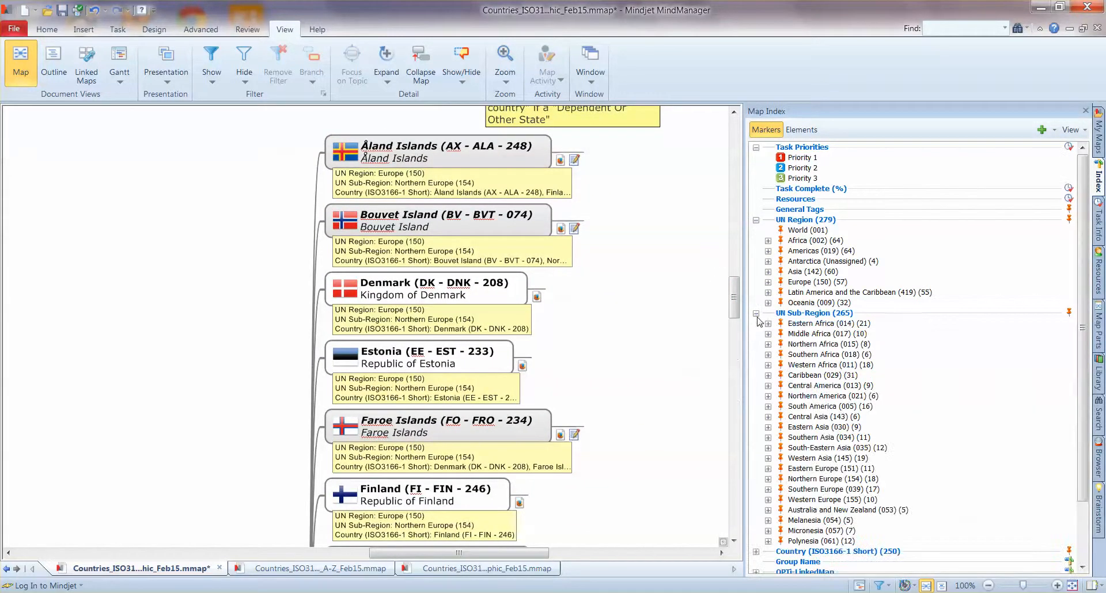
{"action": "scroll", "coordinate": [829, 389], "scroll_direction": "down", "scroll_amount": 3}
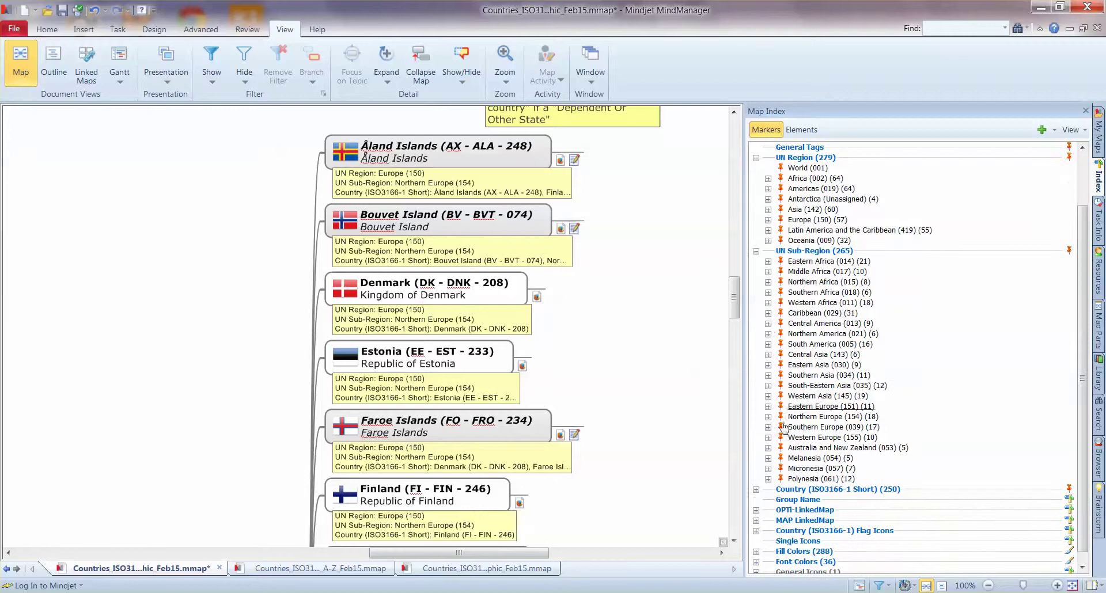
{"action": "left_click", "coordinate": [755, 490]}
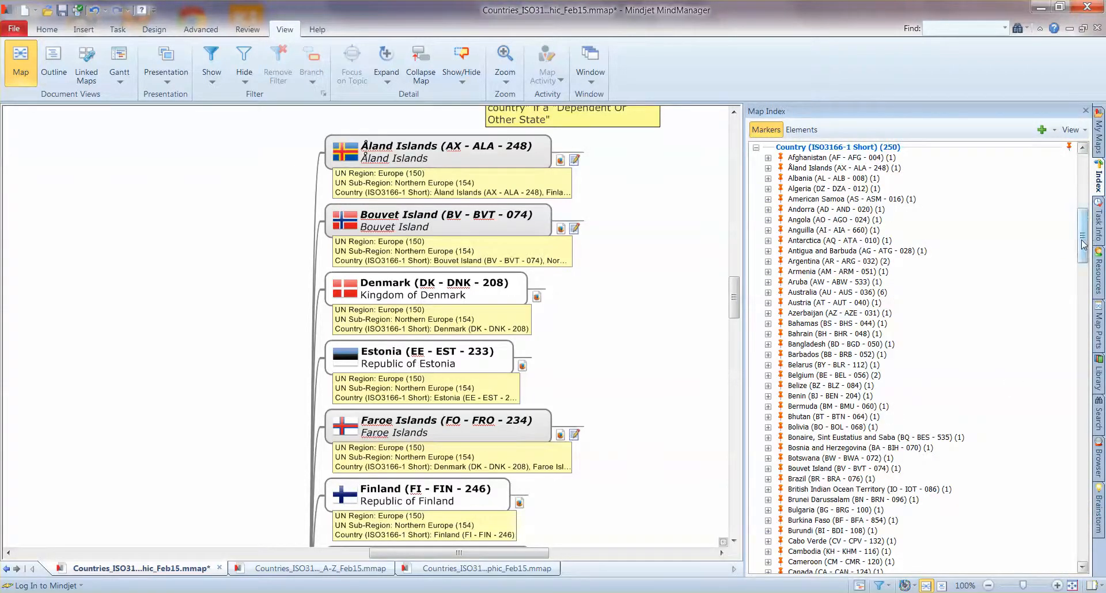
{"action": "scroll", "coordinate": [829, 347], "scroll_direction": "up", "scroll_amount": 10}
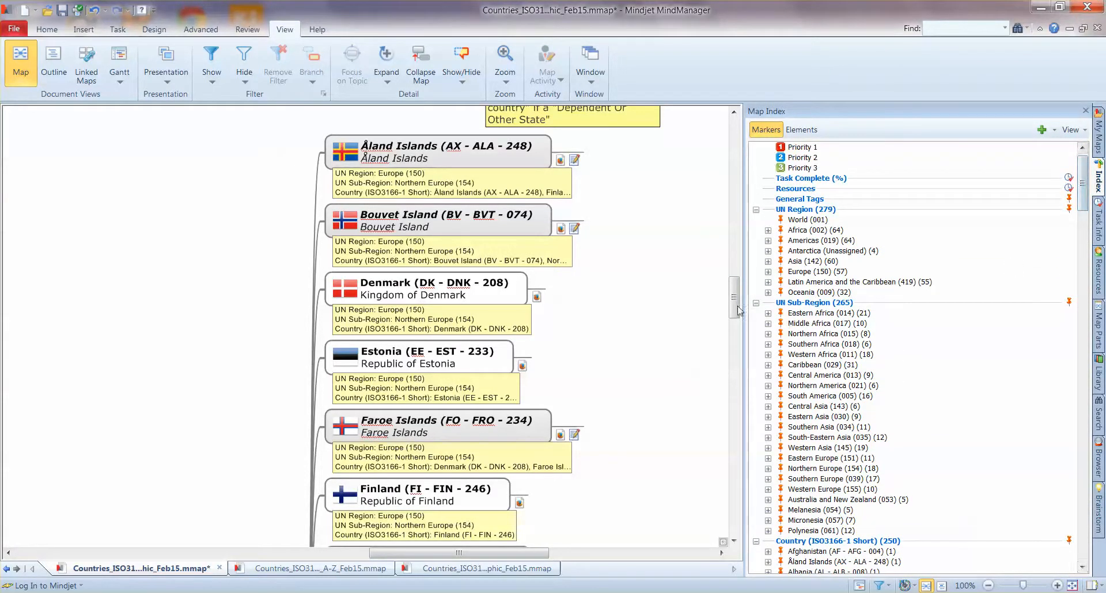
{"action": "left_click_drag", "start_coordinate": [732, 302], "coordinate": [734, 346]}
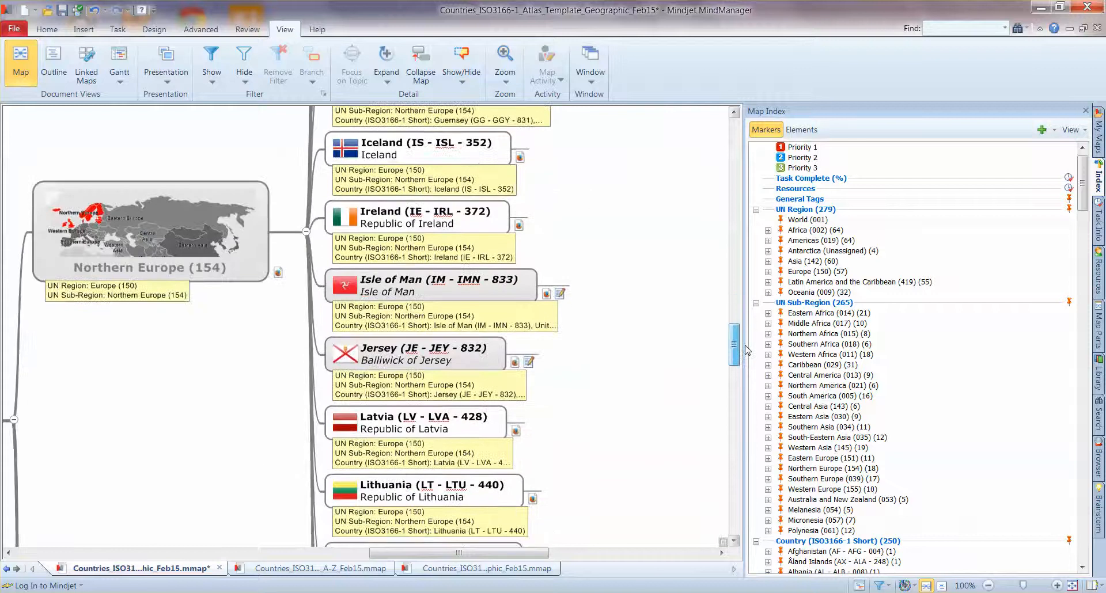
{"action": "left_click_drag", "start_coordinate": [86, 384], "coordinate": [171, 360]}
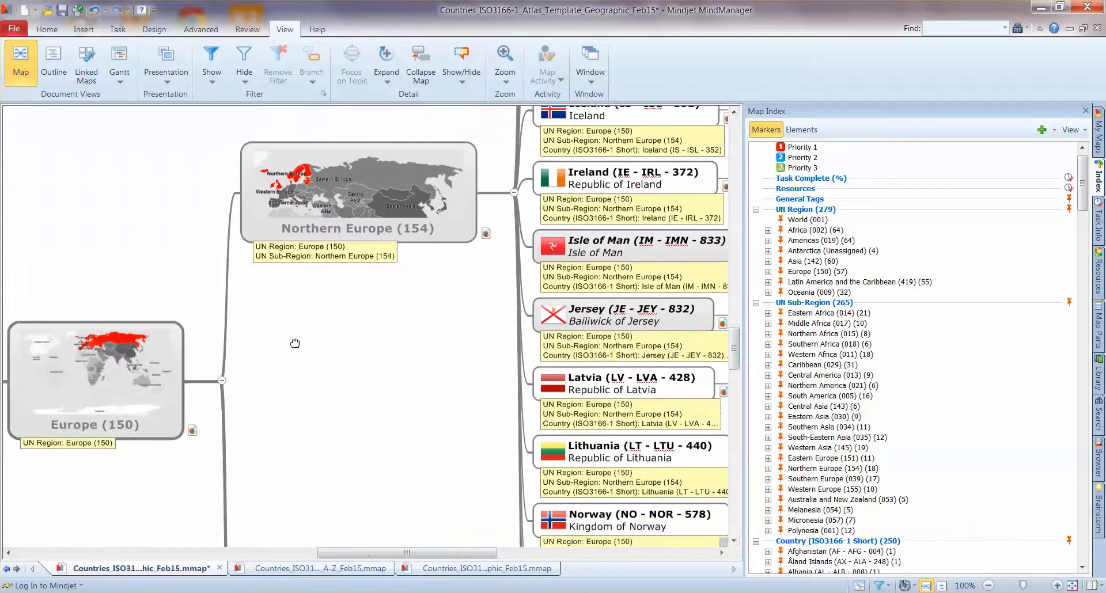
{"action": "left_click", "coordinate": [84, 443]}
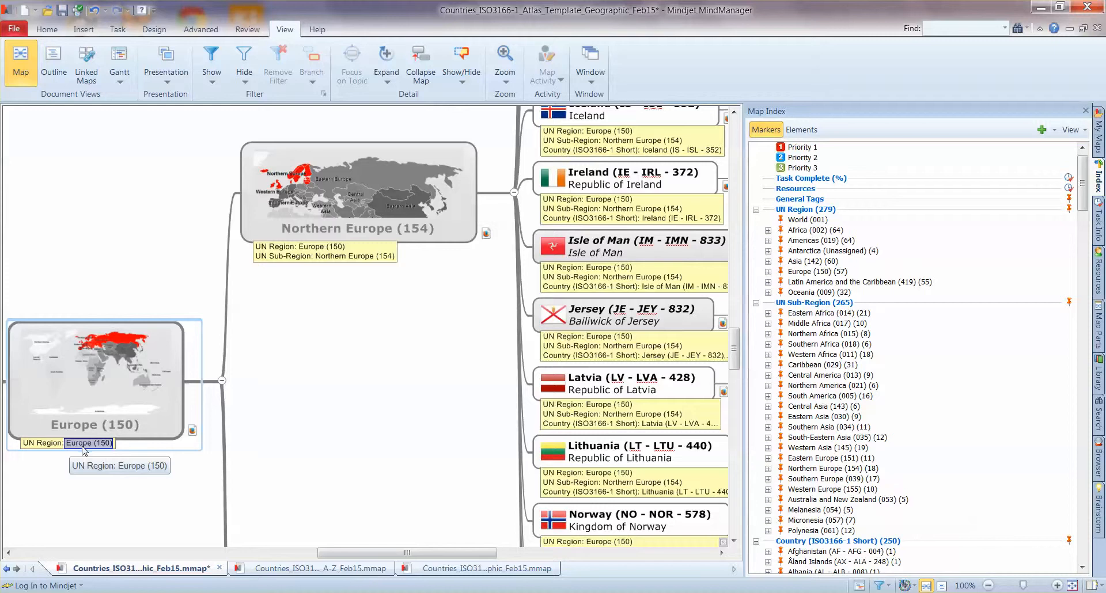
{"action": "left_click", "coordinate": [320, 247]}
{"action": "left_click", "coordinate": [354, 257]}
{"action": "left_click", "coordinate": [435, 329]}
{"action": "left_click_drag", "start_coordinate": [435, 327], "coordinate": [164, 389]}
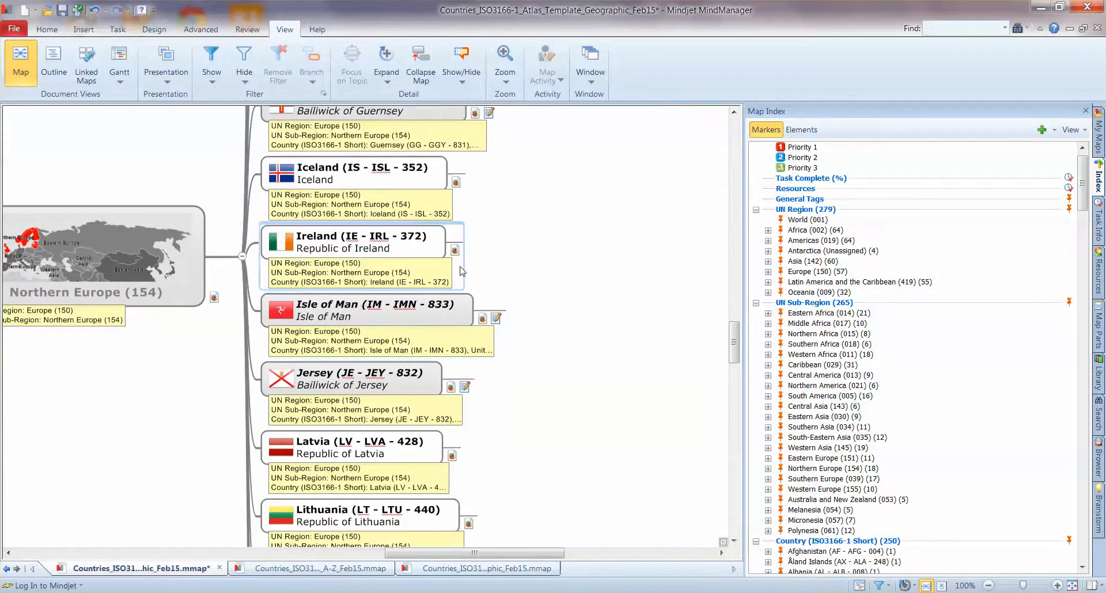
{"action": "left_click", "coordinate": [417, 350]}
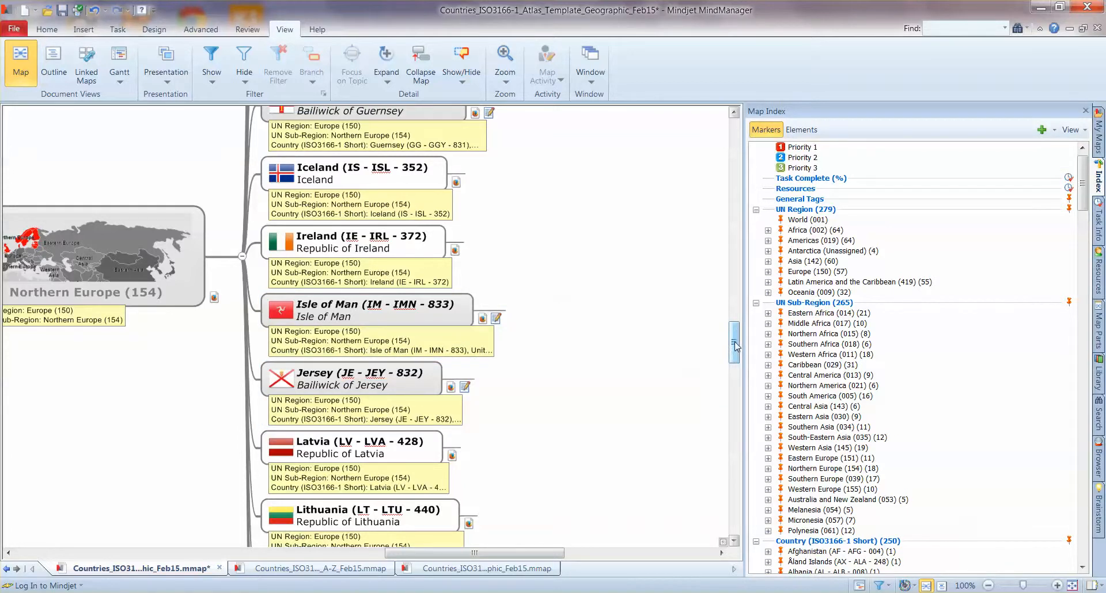
{"action": "left_click_drag", "start_coordinate": [735, 346], "coordinate": [736, 296]}
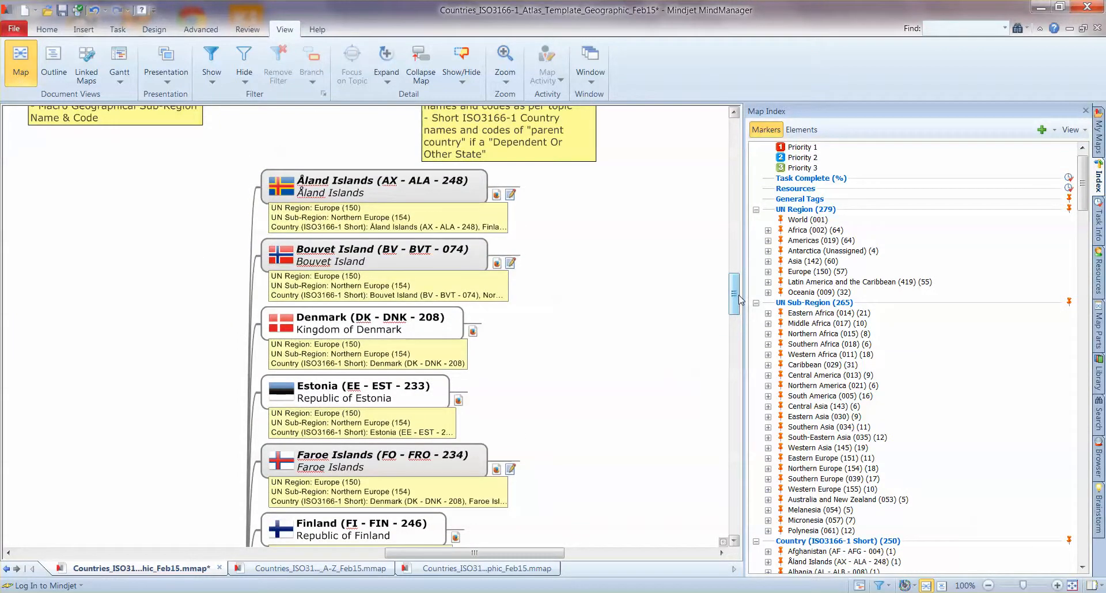
{"action": "left_click_drag", "start_coordinate": [1087, 178], "coordinate": [1083, 553]}
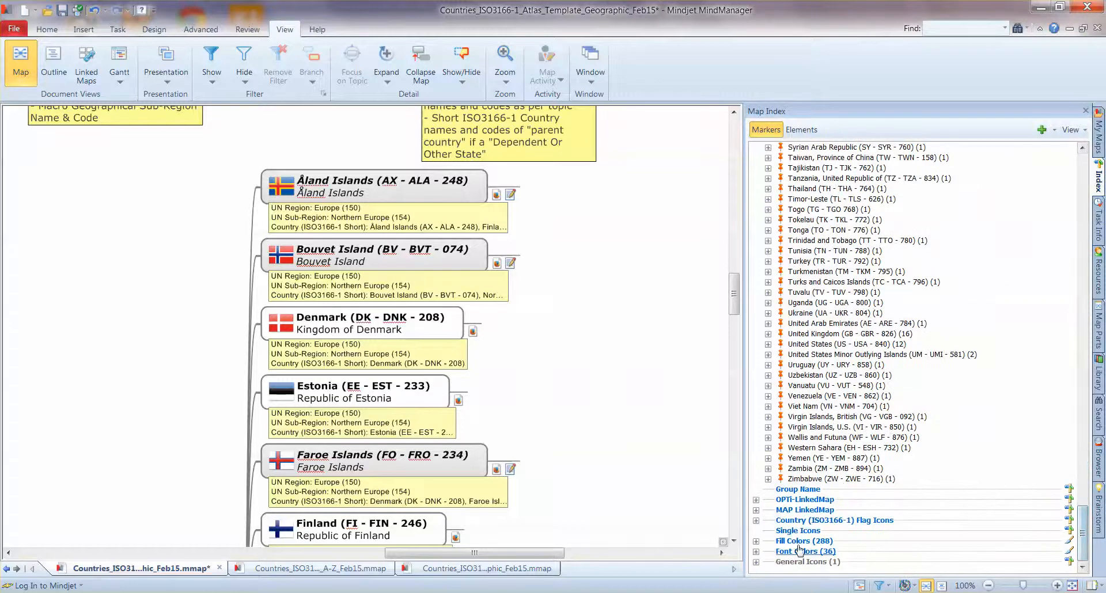
Expand the Country (ISO3166-1) Flag Icons group and select the Åland Islands topic.
{"action": "left_click", "coordinate": [757, 521]}
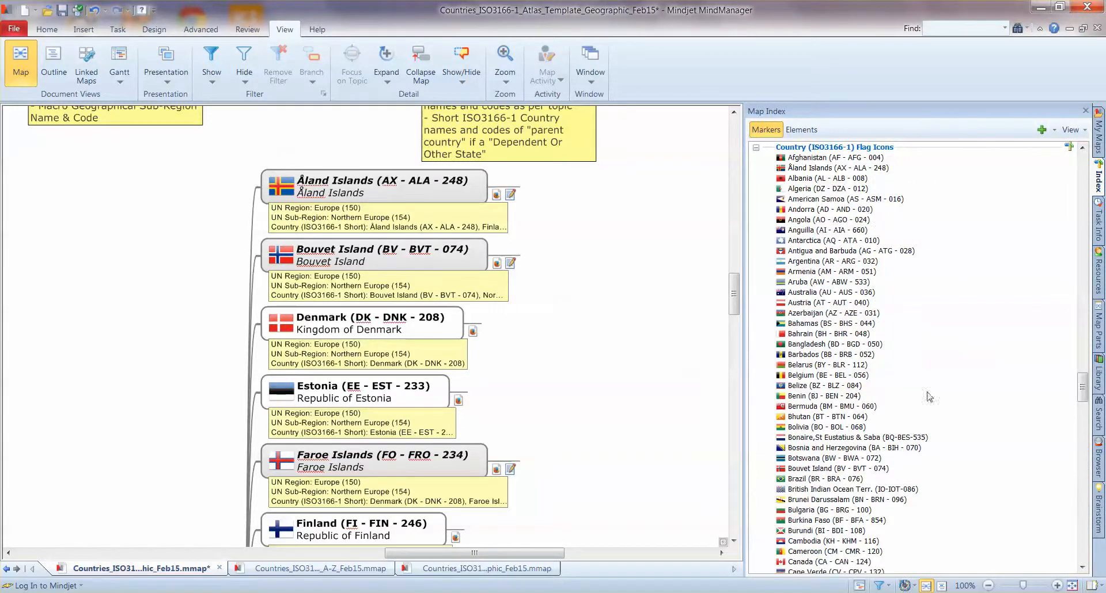
{"action": "scroll", "coordinate": [1083, 389], "scroll_direction": "up", "scroll_amount": 3}
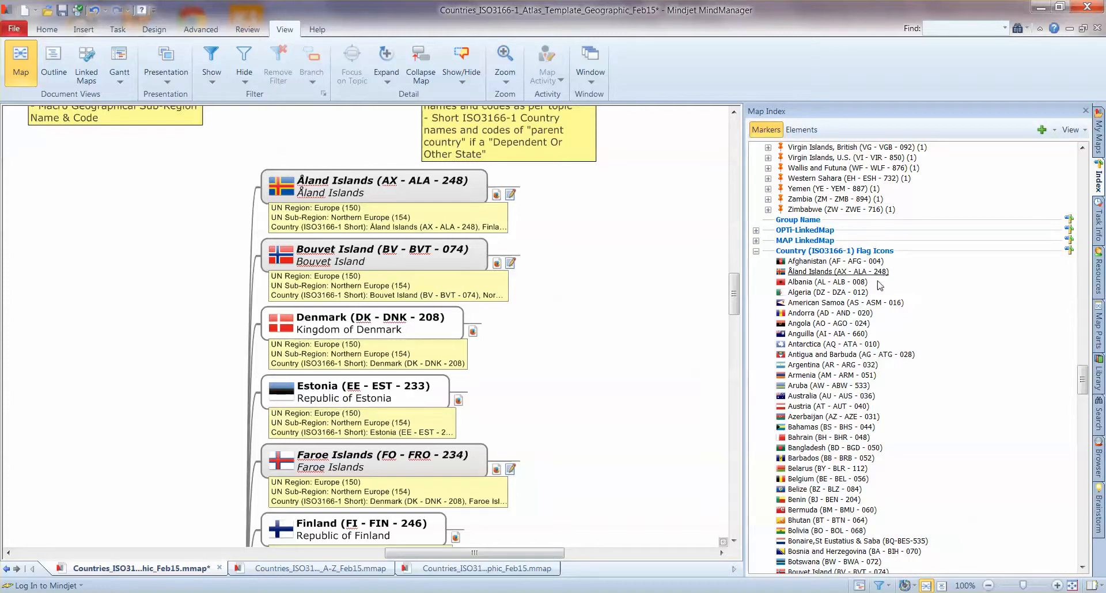
{"action": "left_click", "coordinate": [403, 193]}
{"action": "left_click", "coordinate": [404, 194]}
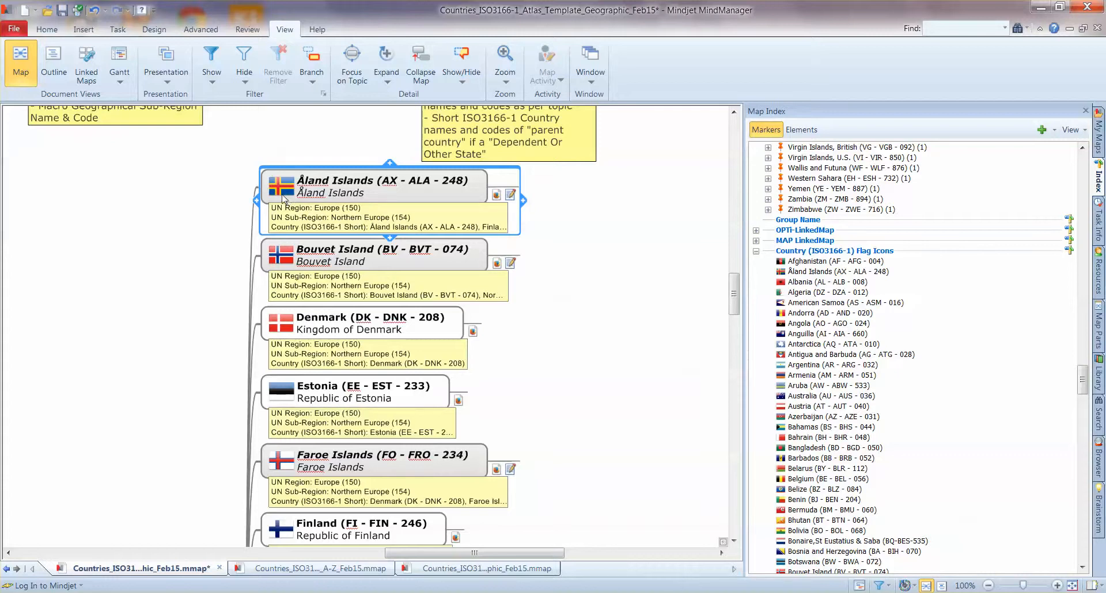
{"action": "left_click", "coordinate": [282, 192]}
{"action": "left_click_drag", "start_coordinate": [296, 200], "coordinate": [314, 223]}
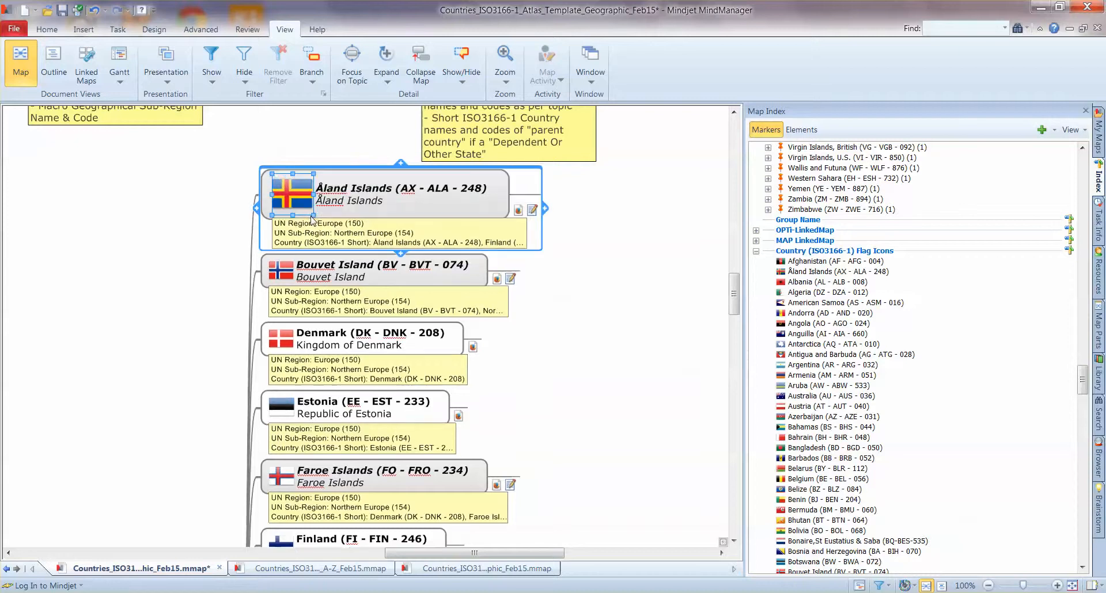
{"action": "left_click", "coordinate": [834, 271]}
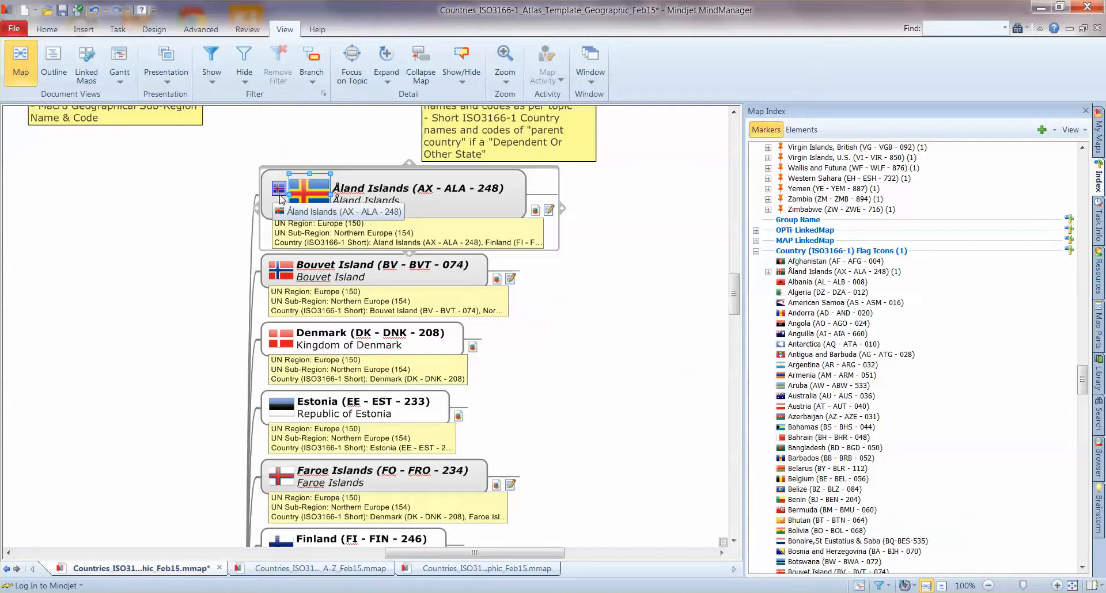
{"action": "left_click", "coordinate": [989, 586]}
{"action": "left_click", "coordinate": [989, 587]}
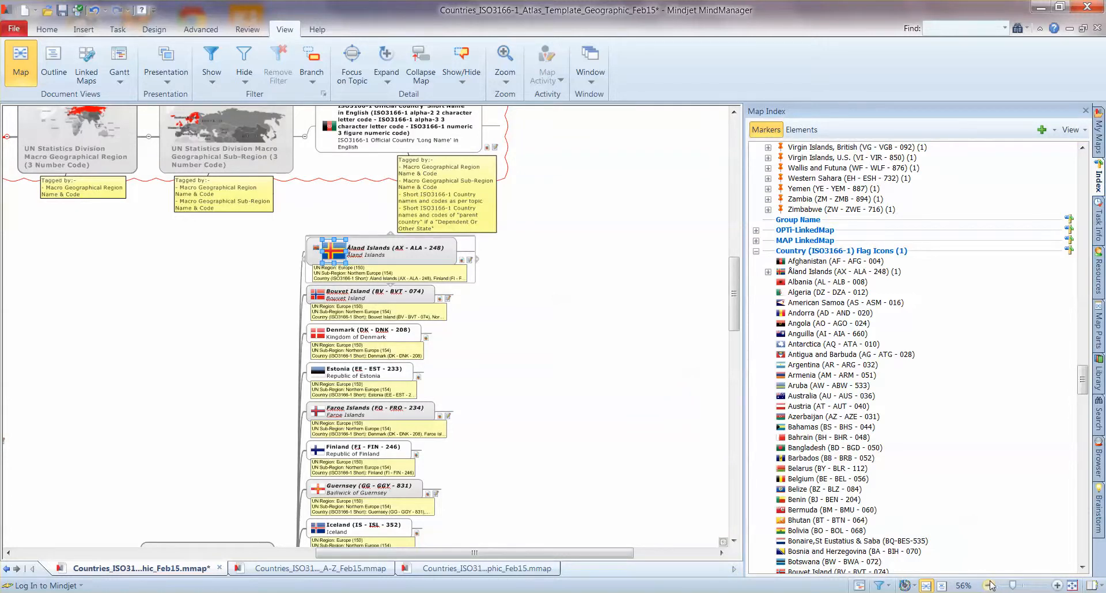
{"action": "left_click", "coordinate": [471, 248]}
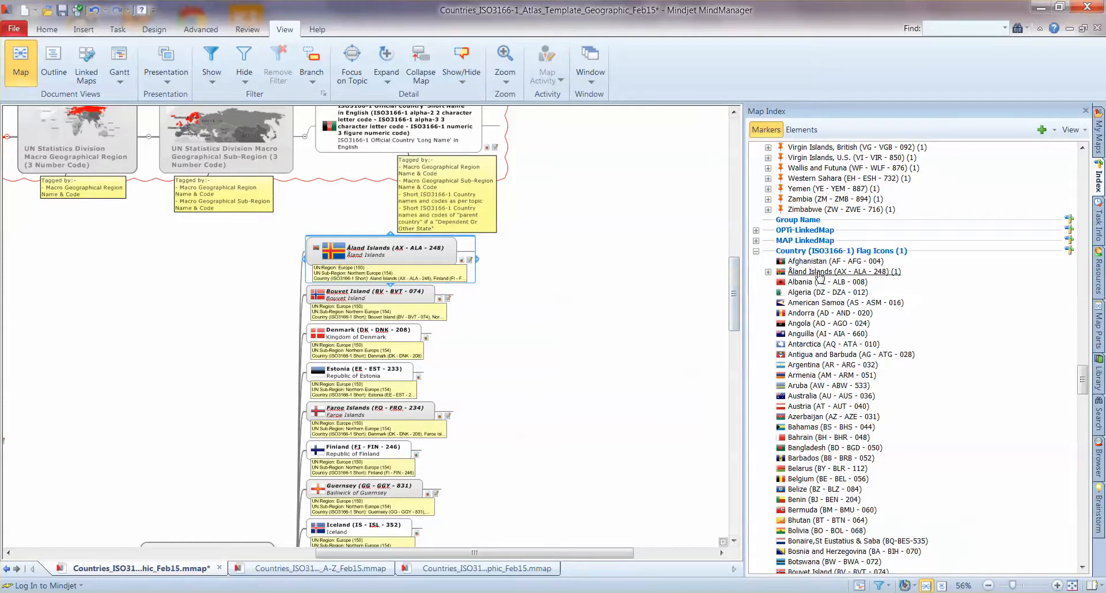
{"action": "left_click", "coordinate": [331, 259]}
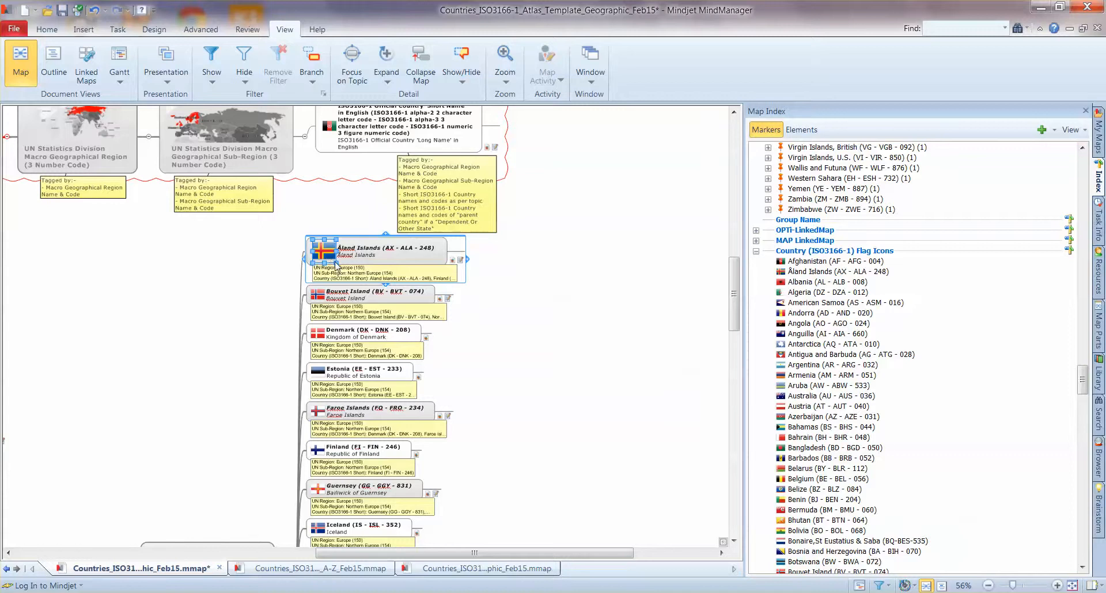
{"action": "left_click_drag", "start_coordinate": [334, 262], "coordinate": [326, 257]}
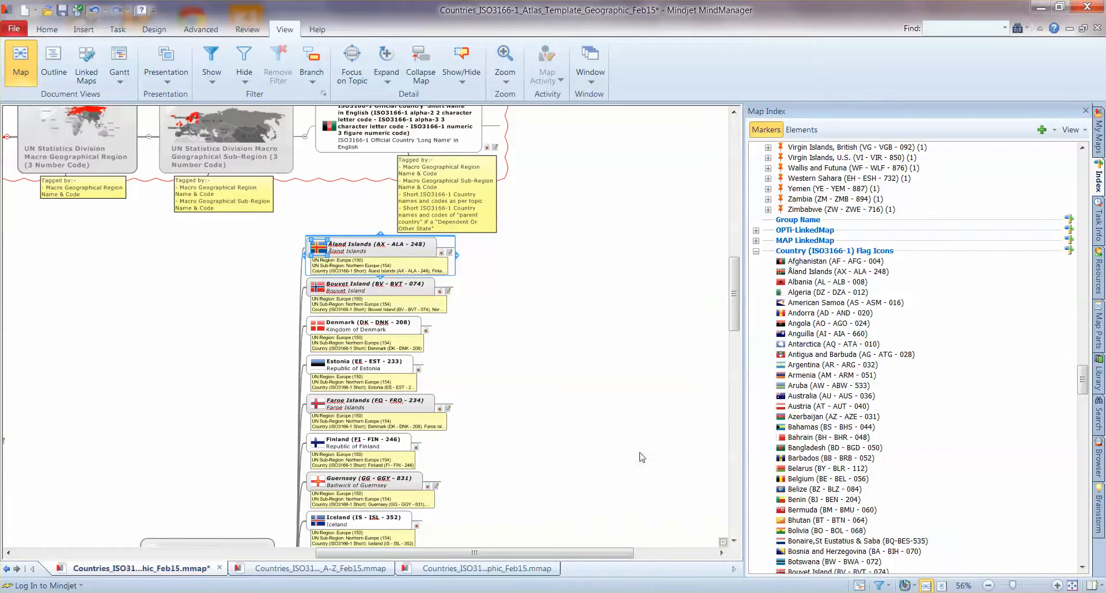
{"action": "left_click", "coordinate": [961, 585]}
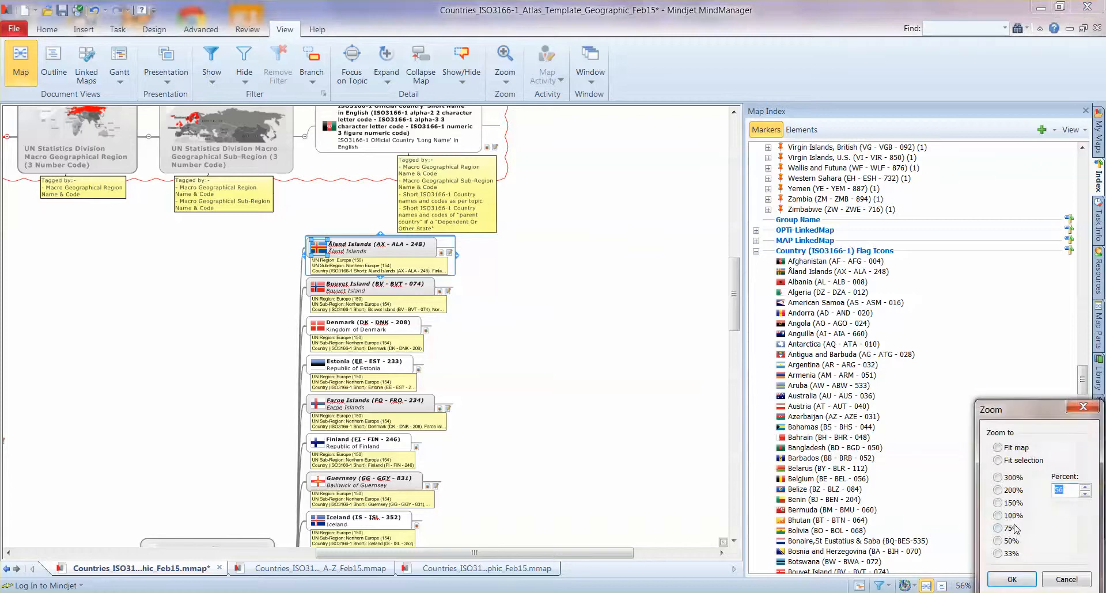
{"action": "left_click", "coordinate": [999, 516]}
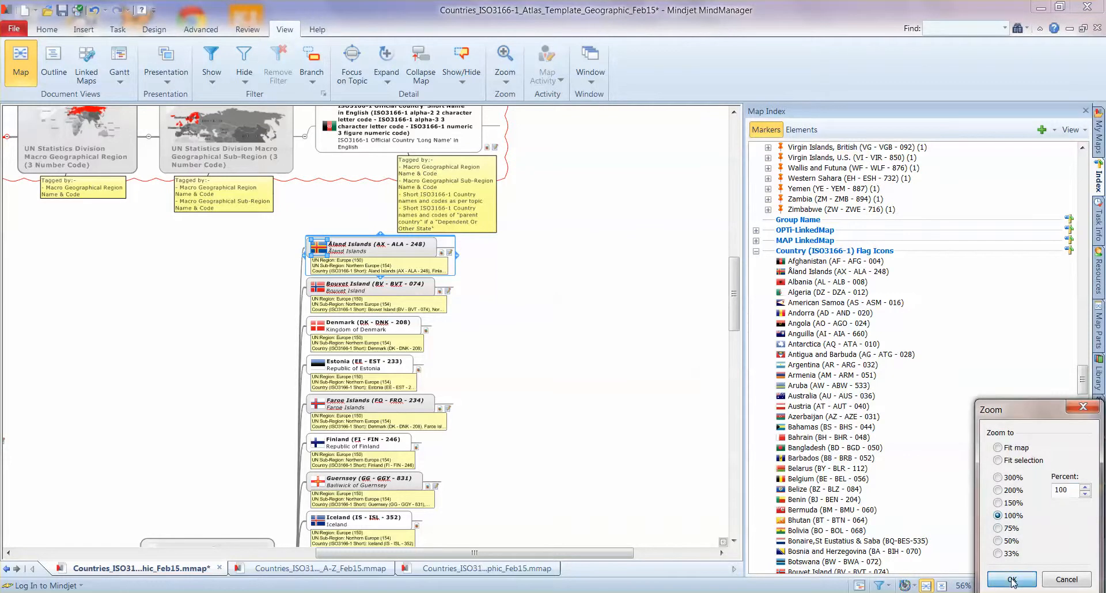
{"action": "left_click", "coordinate": [1011, 580]}
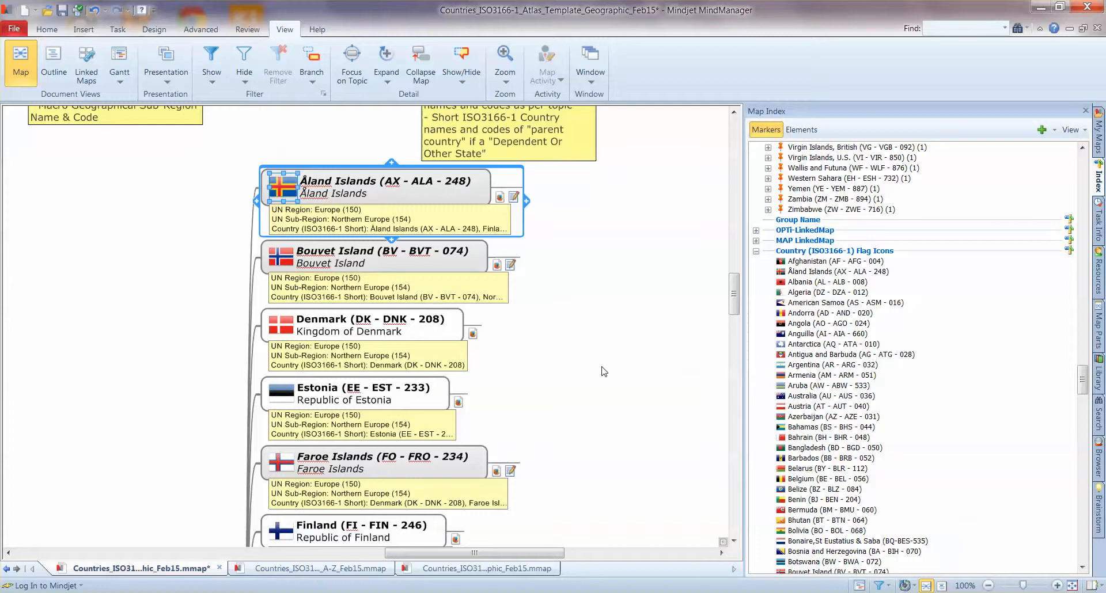
Fold the flag icons group, collapse Northern Europe and Europe, and pan back to the central topic.
{"action": "left_click", "coordinate": [756, 251]}
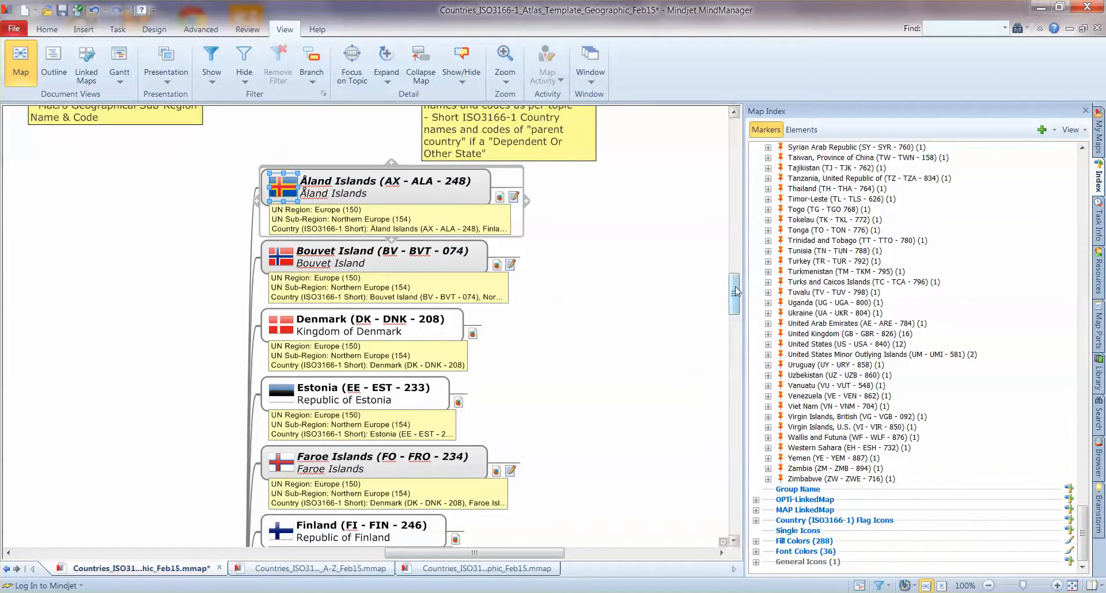
{"action": "left_click_drag", "start_coordinate": [734, 290], "coordinate": [734, 322]}
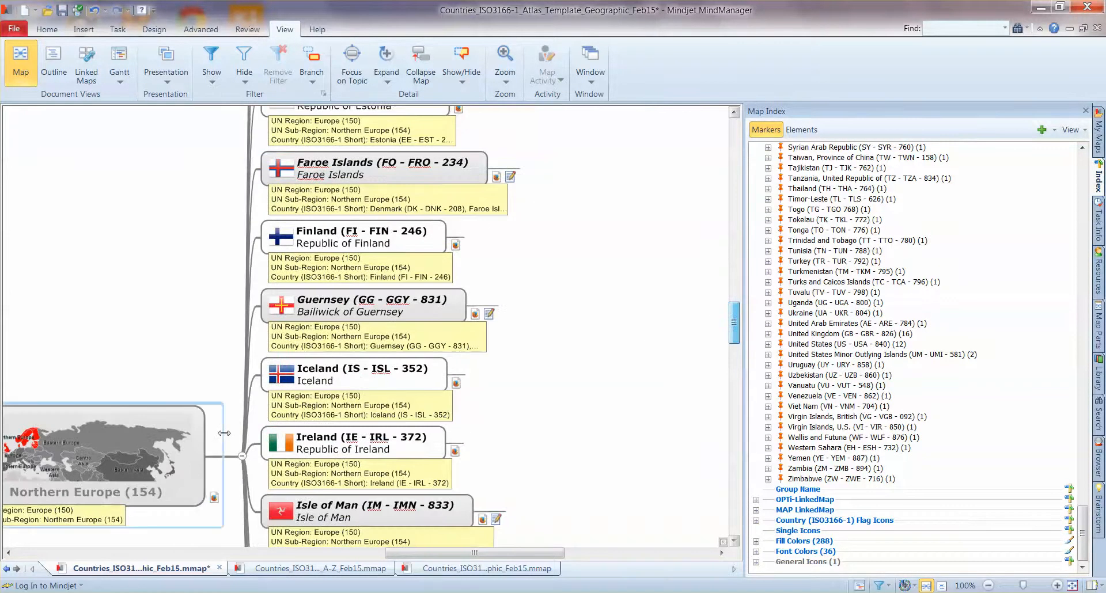
{"action": "left_click", "coordinate": [243, 457]}
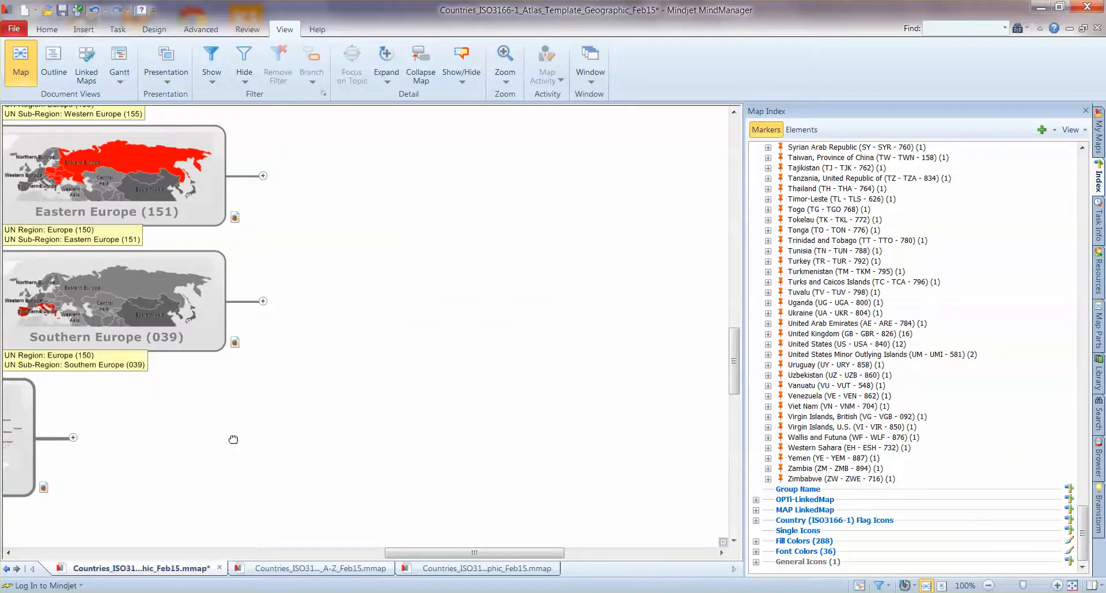
{"action": "left_click_drag", "start_coordinate": [235, 439], "coordinate": [659, 487]}
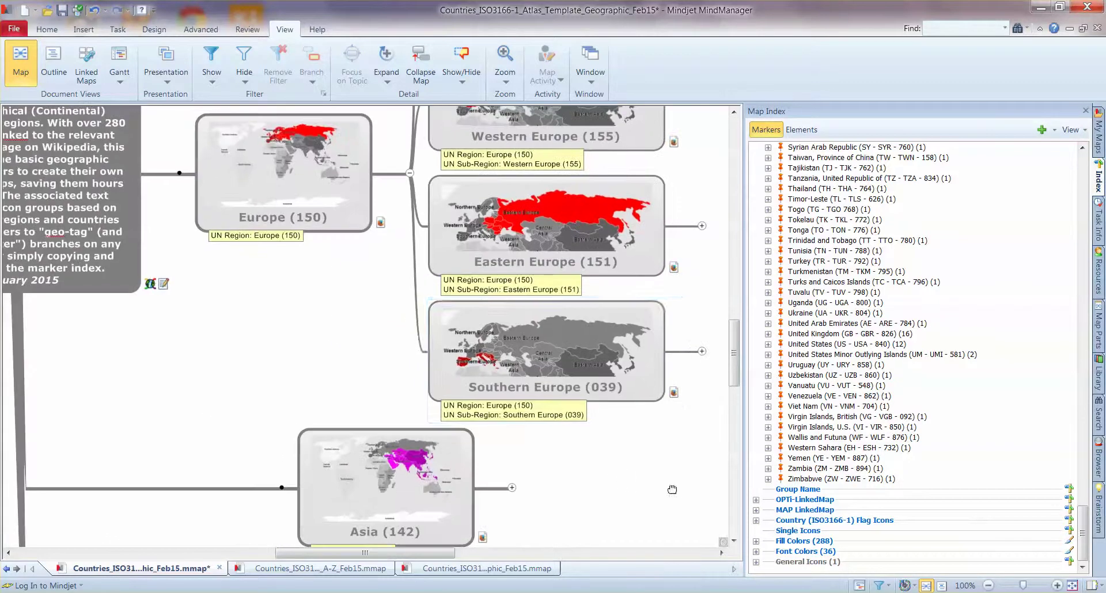
{"action": "left_click", "coordinate": [410, 174]}
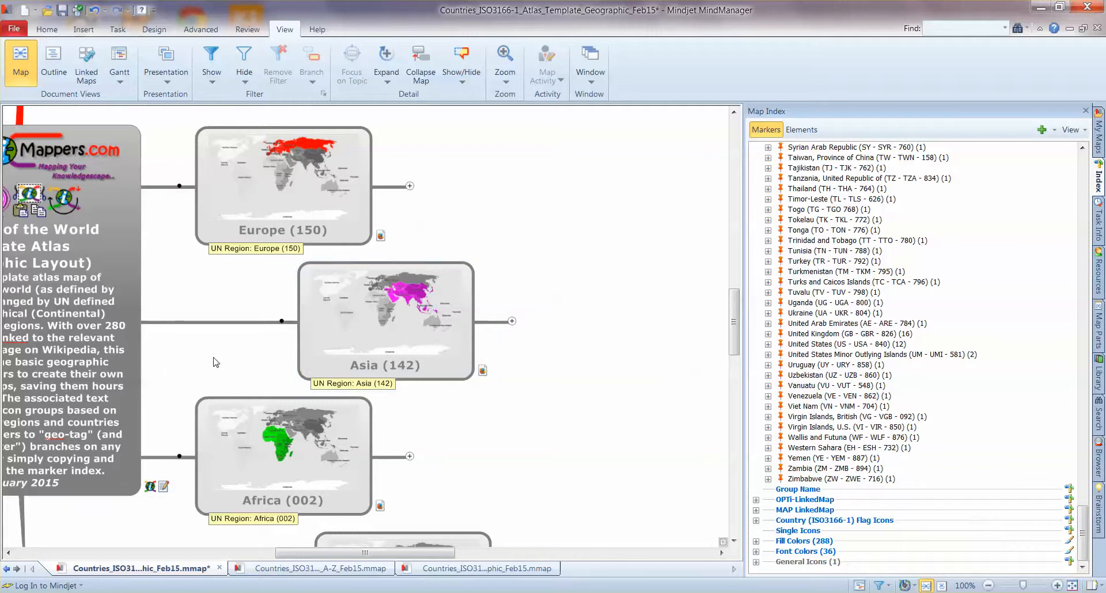
{"action": "left_click_drag", "start_coordinate": [230, 358], "coordinate": [381, 353]}
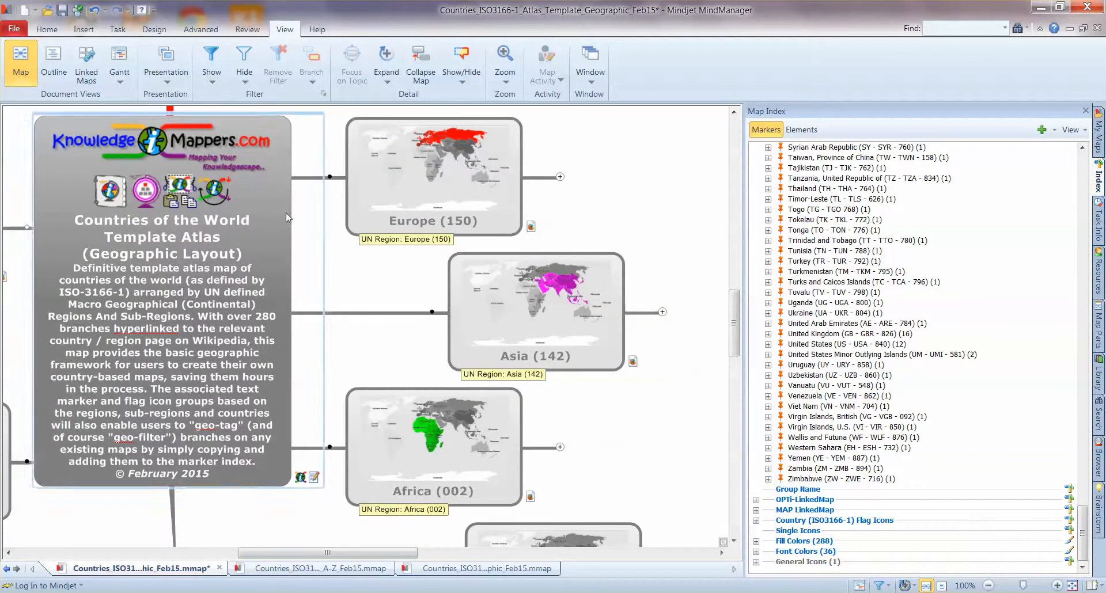
Apply a Power Filter showing only topics tagged Africa, Europe (150) or Western Asia.
{"action": "left_click", "coordinate": [212, 82]}
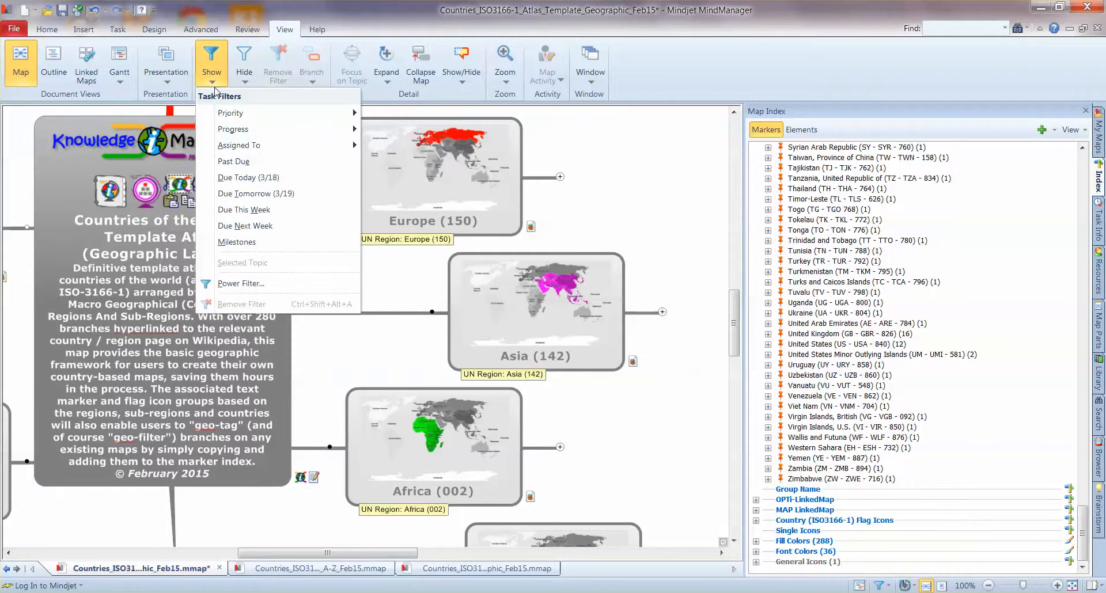
{"action": "left_click", "coordinate": [260, 283]}
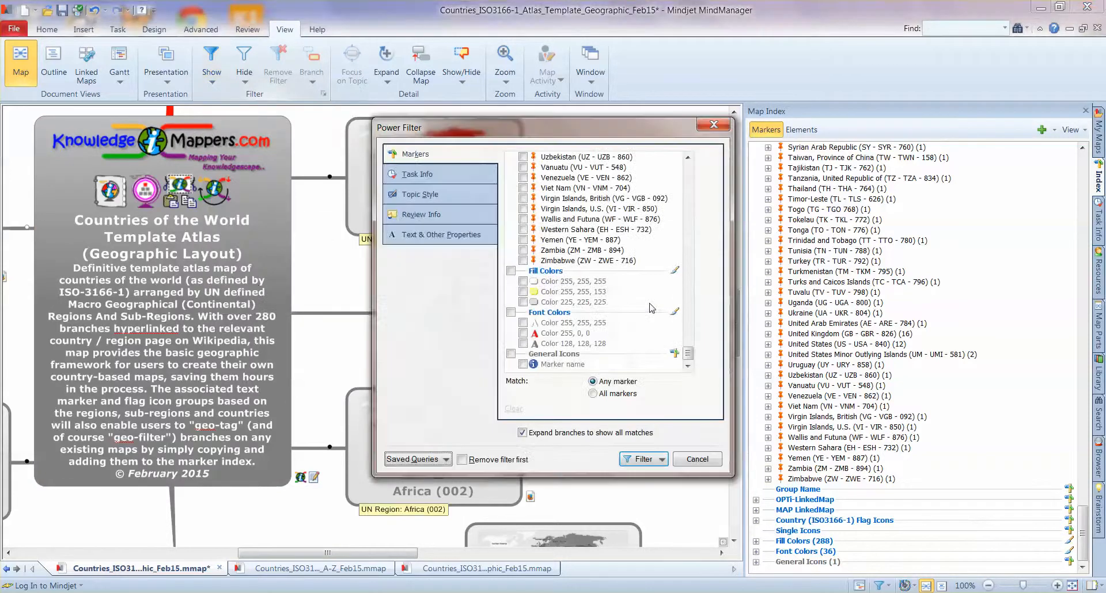
{"action": "left_click_drag", "start_coordinate": [690, 353], "coordinate": [687, 161]}
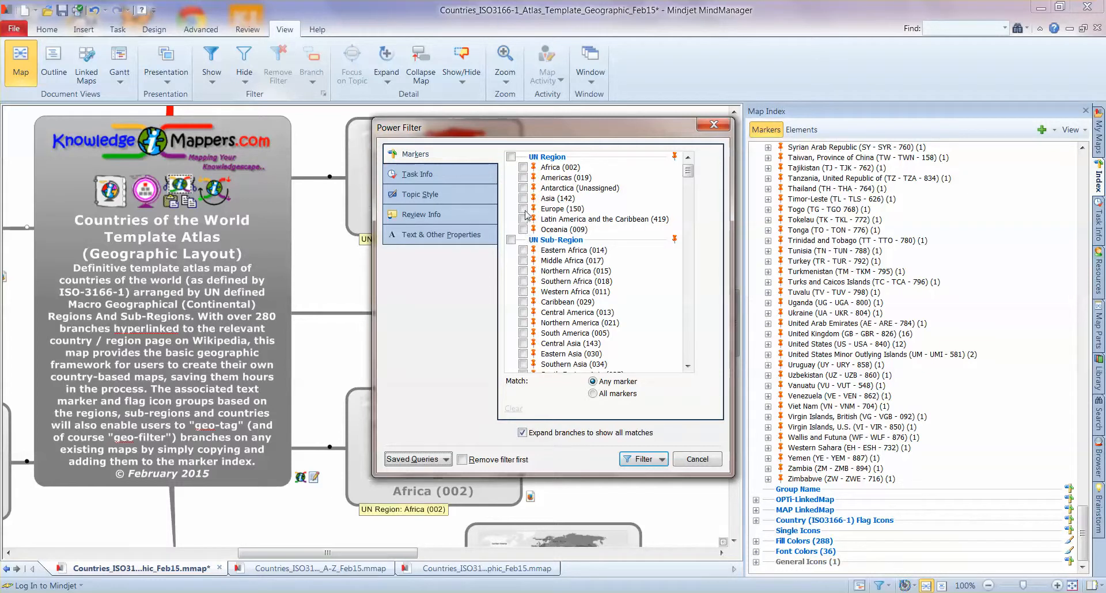
{"action": "left_click", "coordinate": [523, 208]}
{"action": "left_click_drag", "start_coordinate": [688, 170], "coordinate": [689, 179]}
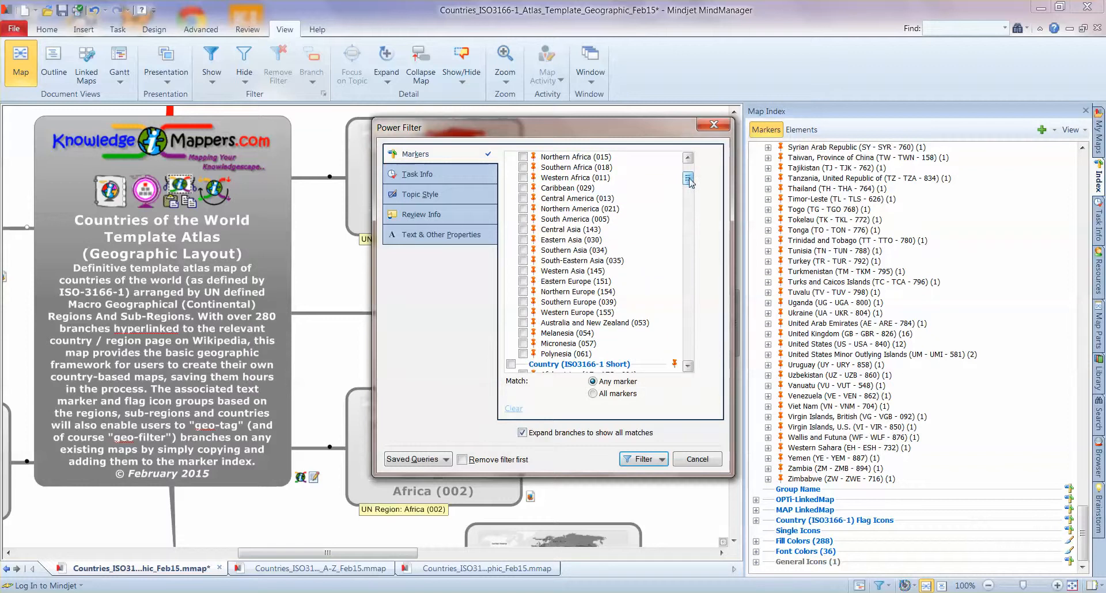
{"action": "left_click", "coordinate": [524, 270]}
{"action": "left_click", "coordinate": [662, 459]}
{"action": "left_click", "coordinate": [679, 478]}
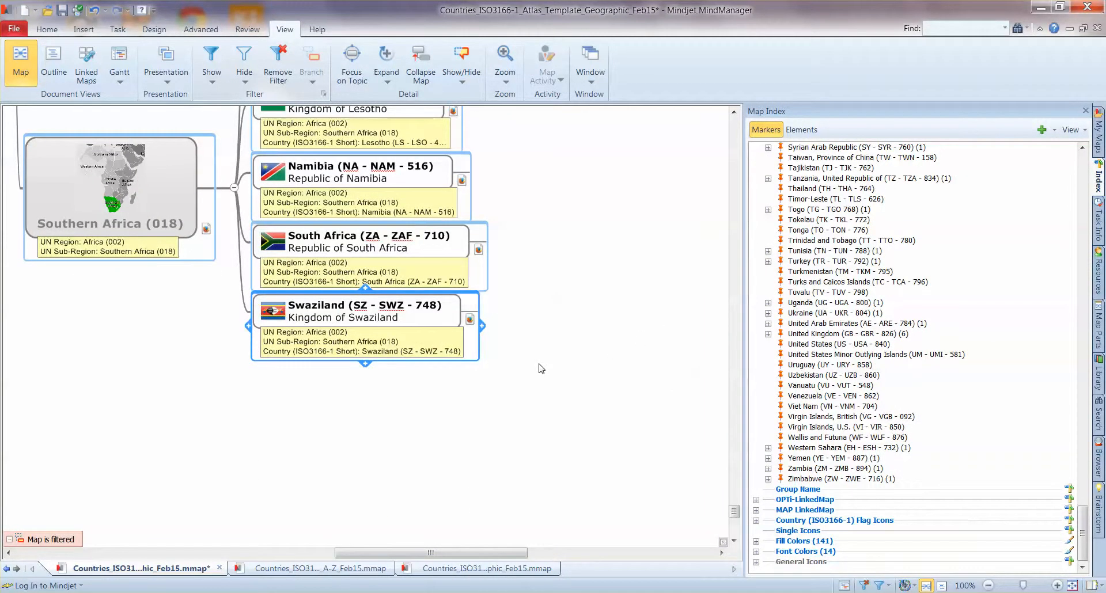
{"action": "scroll", "coordinate": [538, 369], "scroll_direction": "up", "scroll_amount": 4}
{"action": "scroll", "coordinate": [538, 368], "scroll_direction": "up", "scroll_amount": 3}
{"action": "scroll", "coordinate": [538, 368], "scroll_direction": "up", "scroll_amount": 3}
{"action": "scroll", "coordinate": [538, 368], "scroll_direction": "up", "scroll_amount": 3}
{"action": "scroll", "coordinate": [538, 368], "scroll_direction": "up", "scroll_amount": 4}
{"action": "scroll", "coordinate": [538, 368], "scroll_direction": "up", "scroll_amount": 4}
{"action": "scroll", "coordinate": [538, 368], "scroll_direction": "up", "scroll_amount": 3}
{"action": "scroll", "coordinate": [538, 368], "scroll_direction": "up", "scroll_amount": 3}
{"action": "scroll", "coordinate": [538, 368], "scroll_direction": "up", "scroll_amount": 4}
{"action": "scroll", "coordinate": [538, 368], "scroll_direction": "up", "scroll_amount": 4}
{"action": "scroll", "coordinate": [346, 346], "scroll_direction": "up", "scroll_amount": 3}
{"action": "scroll", "coordinate": [189, 330], "scroll_direction": "up", "scroll_amount": 3}
{"action": "scroll", "coordinate": [189, 331], "scroll_direction": "up", "scroll_amount": 3}
{"action": "scroll", "coordinate": [577, 359], "scroll_direction": "up", "scroll_amount": 4}
{"action": "scroll", "coordinate": [577, 358], "scroll_direction": "up", "scroll_amount": 4}
{"action": "scroll", "coordinate": [577, 358], "scroll_direction": "up", "scroll_amount": 4}
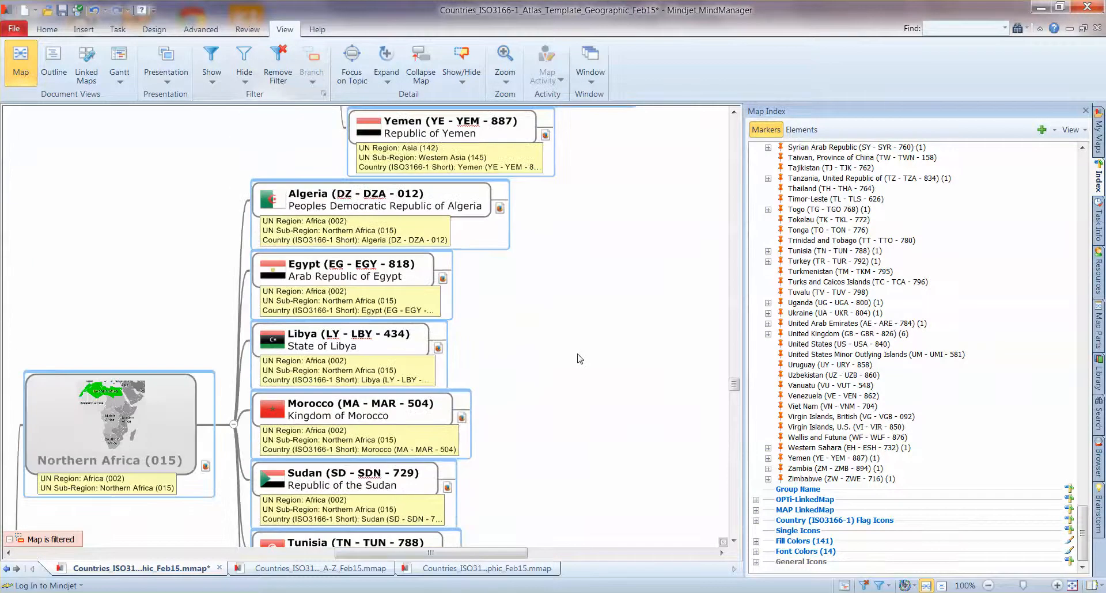
{"action": "scroll", "coordinate": [577, 358], "scroll_direction": "up", "scroll_amount": 5}
{"action": "scroll", "coordinate": [577, 358], "scroll_direction": "up", "scroll_amount": 5}
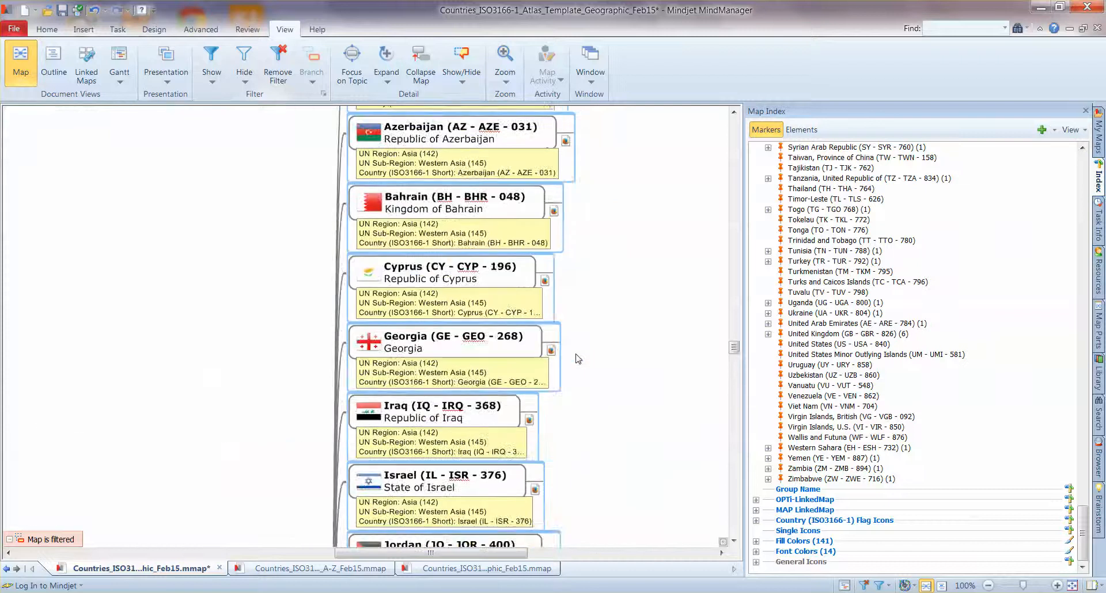
{"action": "scroll", "coordinate": [577, 358], "scroll_direction": "up", "scroll_amount": 3}
{"action": "left_click_drag", "start_coordinate": [190, 465], "coordinate": [570, 398]}
{"action": "scroll", "coordinate": [233, 445], "scroll_direction": "up", "scroll_amount": 5}
{"action": "scroll", "coordinate": [233, 445], "scroll_direction": "up", "scroll_amount": 5}
{"action": "scroll", "coordinate": [233, 445], "scroll_direction": "up", "scroll_amount": 4}
{"action": "scroll", "coordinate": [229, 446], "scroll_direction": "up", "scroll_amount": 5}
{"action": "scroll", "coordinate": [229, 447], "scroll_direction": "up", "scroll_amount": 3}
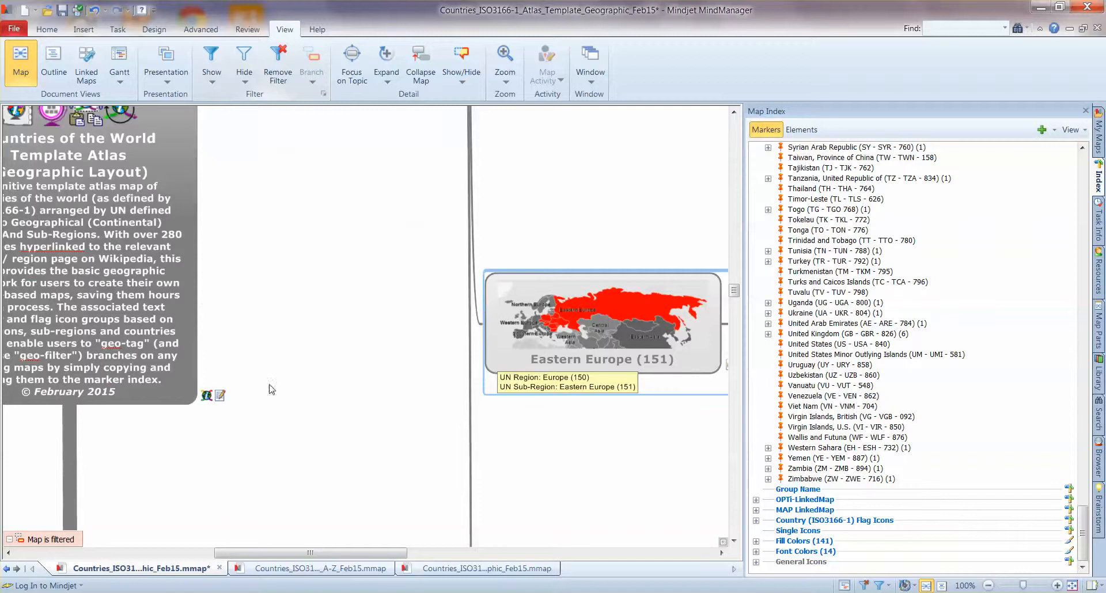
{"action": "left_click_drag", "start_coordinate": [267, 389], "coordinate": [378, 443]}
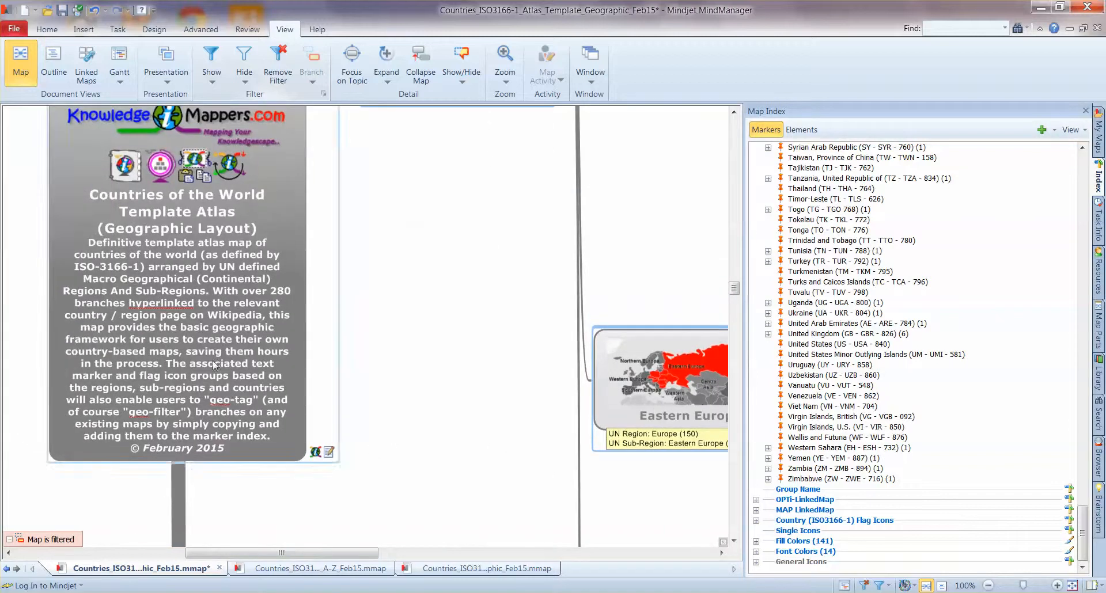
{"action": "right_click", "coordinate": [213, 361]}
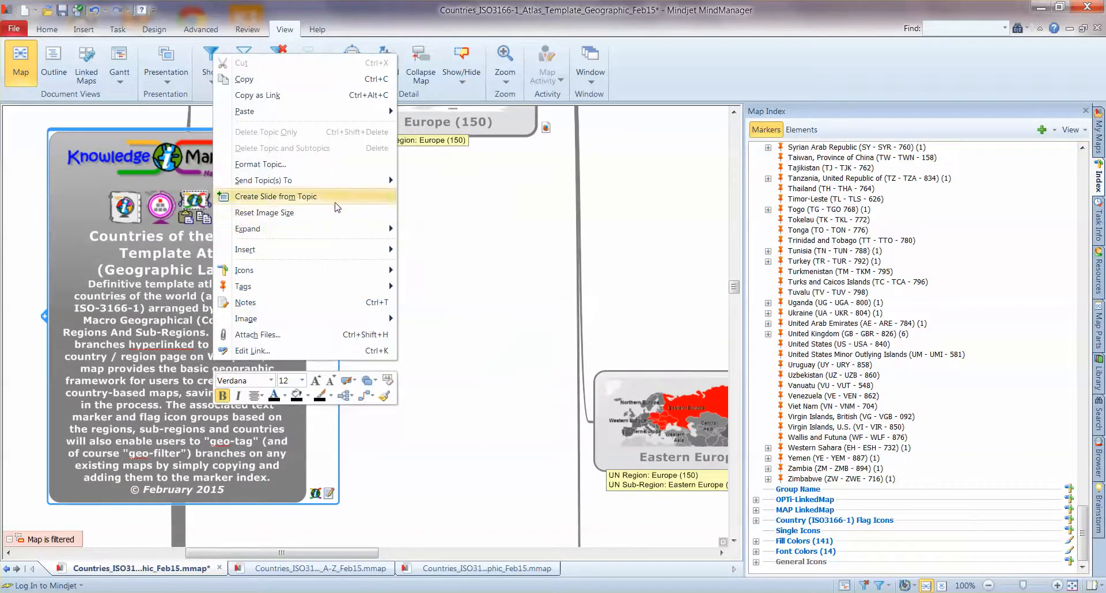
{"action": "mouse_move", "coordinate": [263, 180]}
{"action": "left_click", "coordinate": [438, 182]}
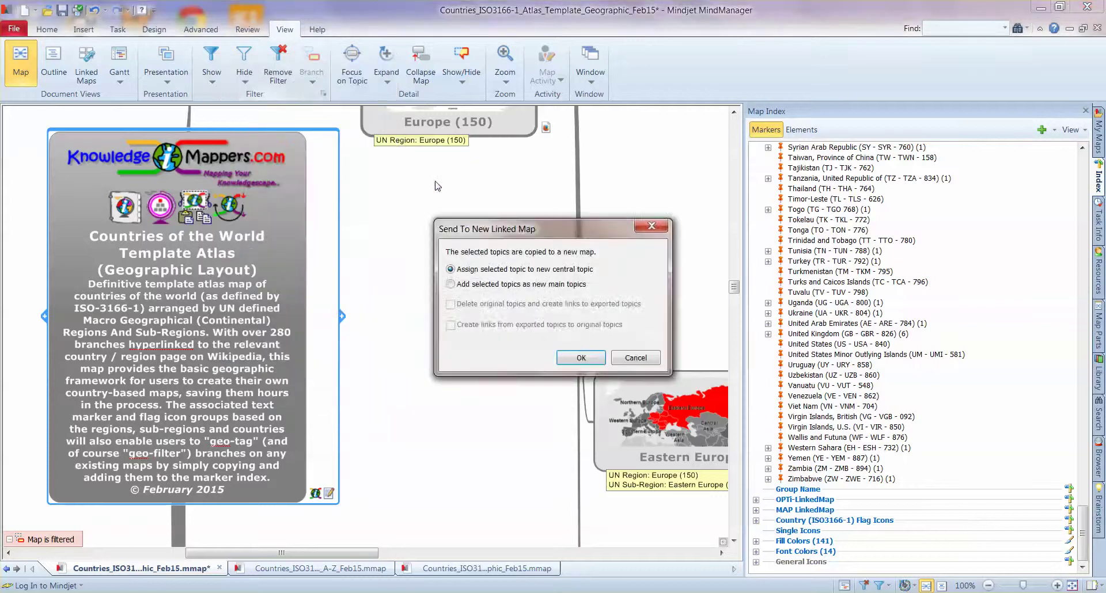
{"action": "left_click", "coordinate": [584, 358]}
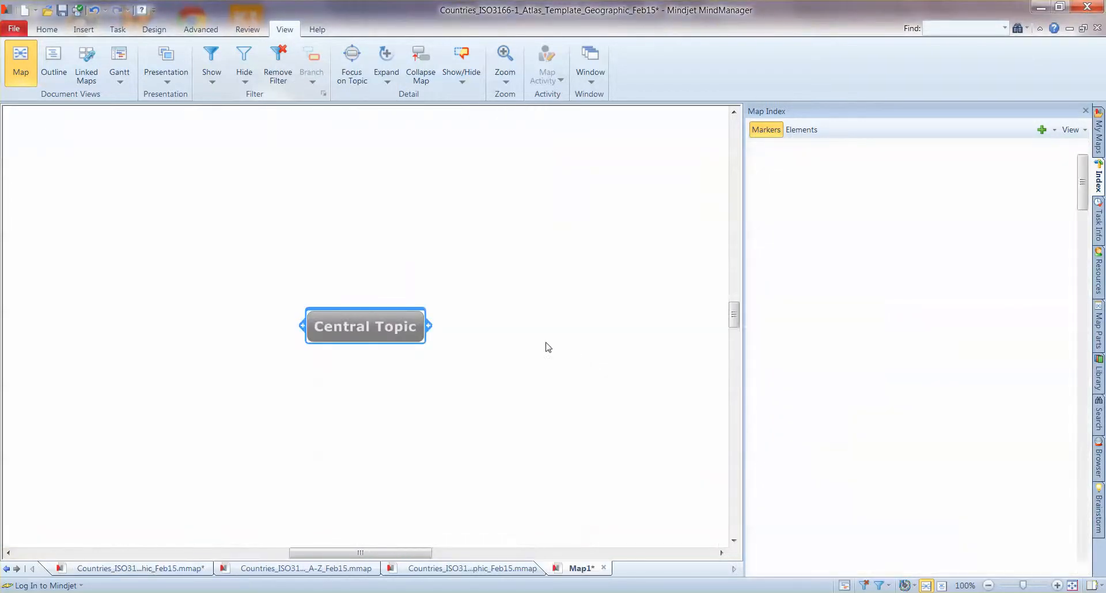
{"action": "left_click_drag", "start_coordinate": [579, 333], "coordinate": [621, 438]}
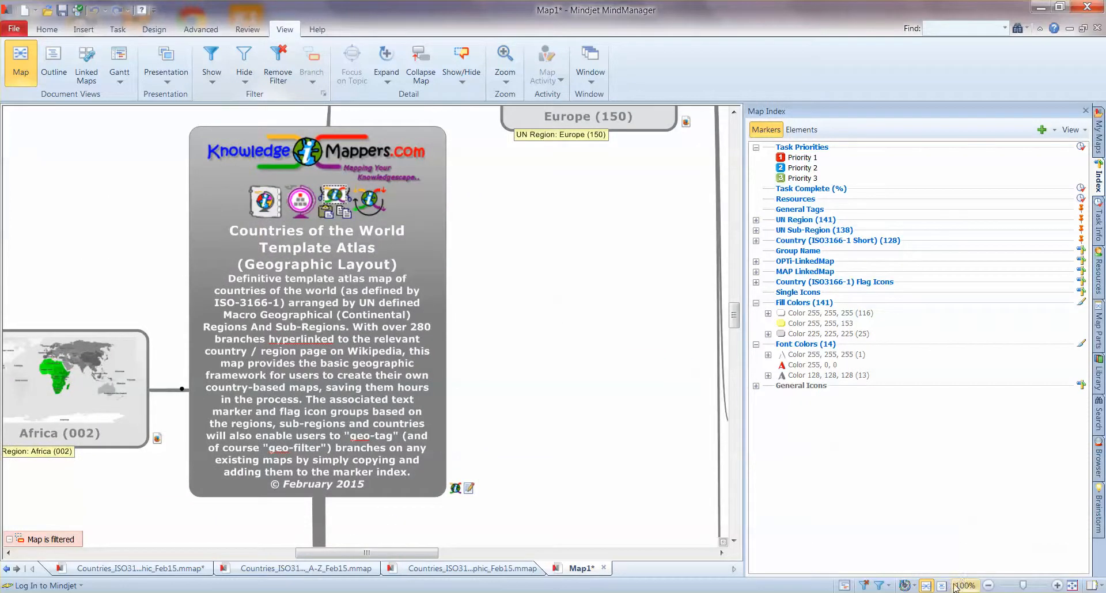
{"action": "left_click", "coordinate": [990, 586]}
{"action": "left_click", "coordinate": [990, 586]}
{"action": "left_click_drag", "start_coordinate": [432, 475], "coordinate": [475, 388]}
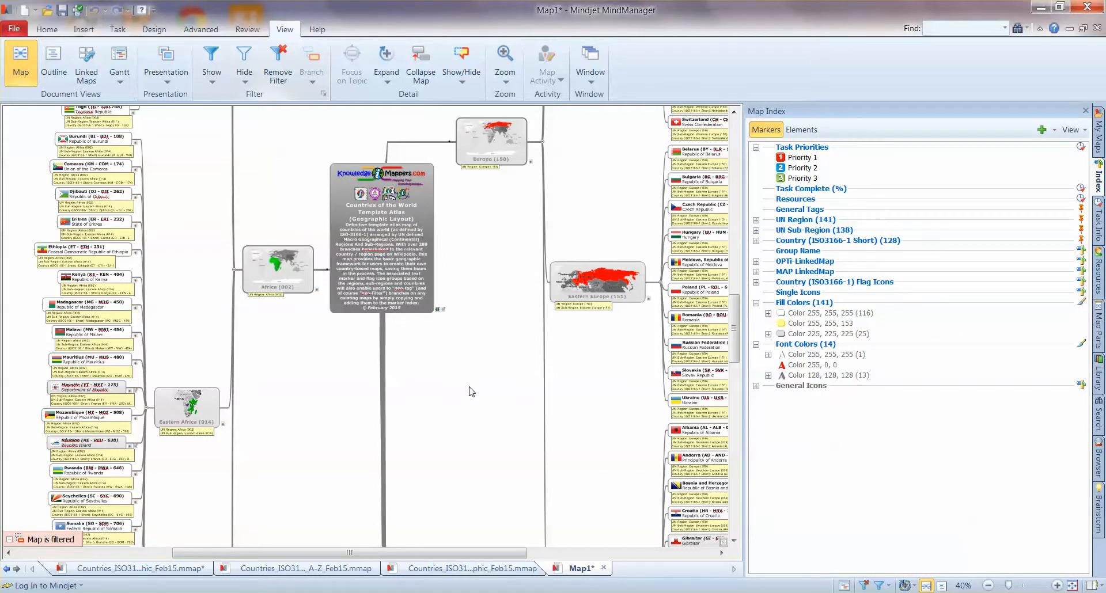
{"action": "left_click", "coordinate": [1098, 29]}
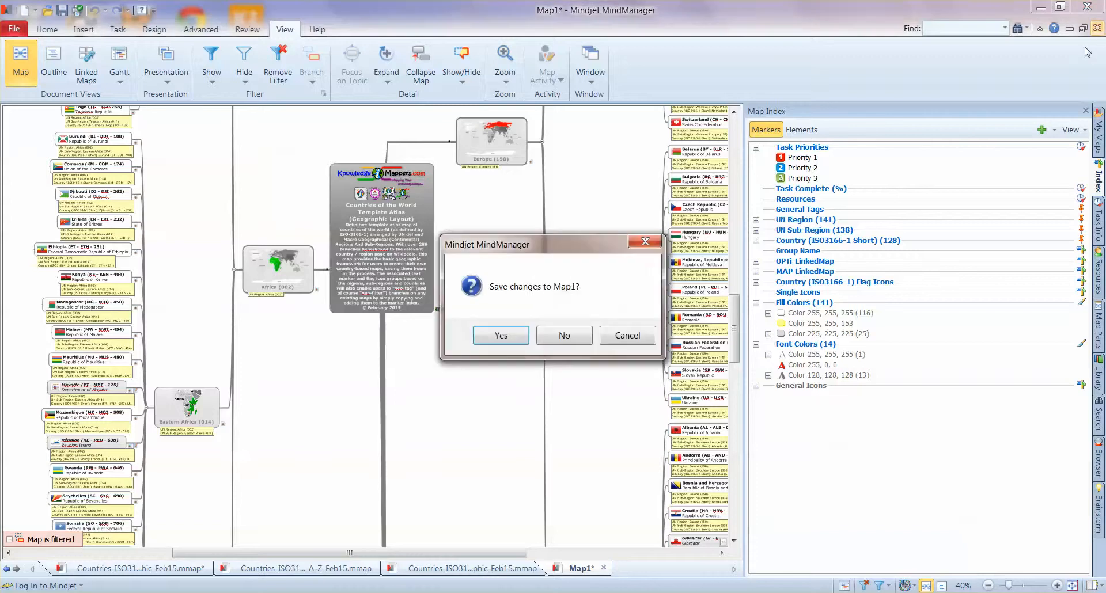
{"action": "left_click", "coordinate": [564, 336]}
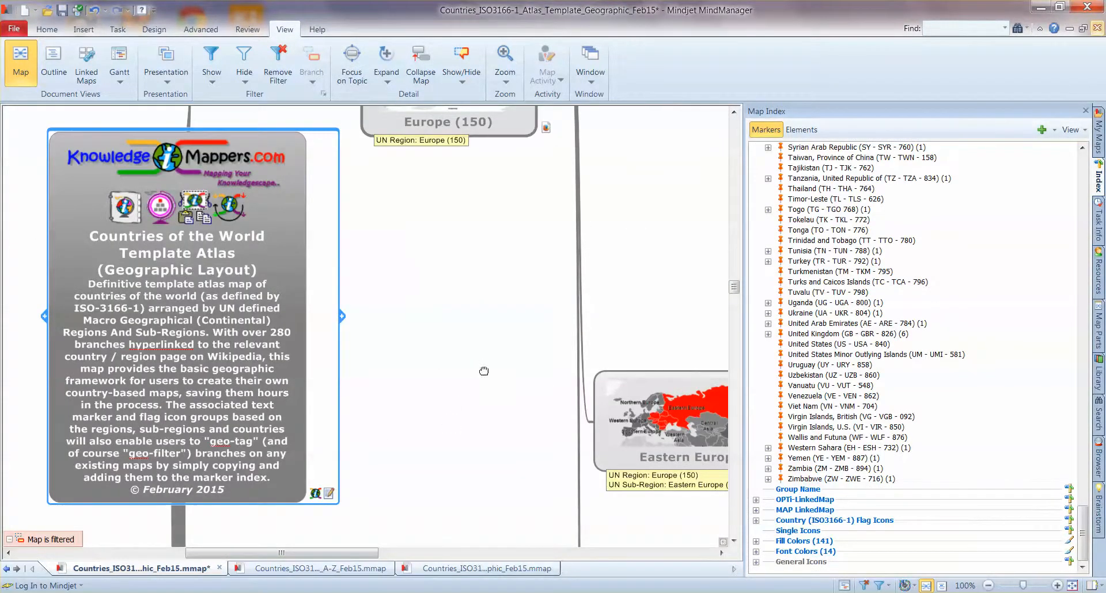
Remove the current region filter and recentre the view on the regional topics.
{"action": "mouse_move", "coordinate": [483, 371]}
{"action": "left_mouse_down"}
{"action": "mouse_move", "coordinate": [434, 524]}
{"action": "mouse_move", "coordinate": [512, 307]}
{"action": "left_mouse_up"}
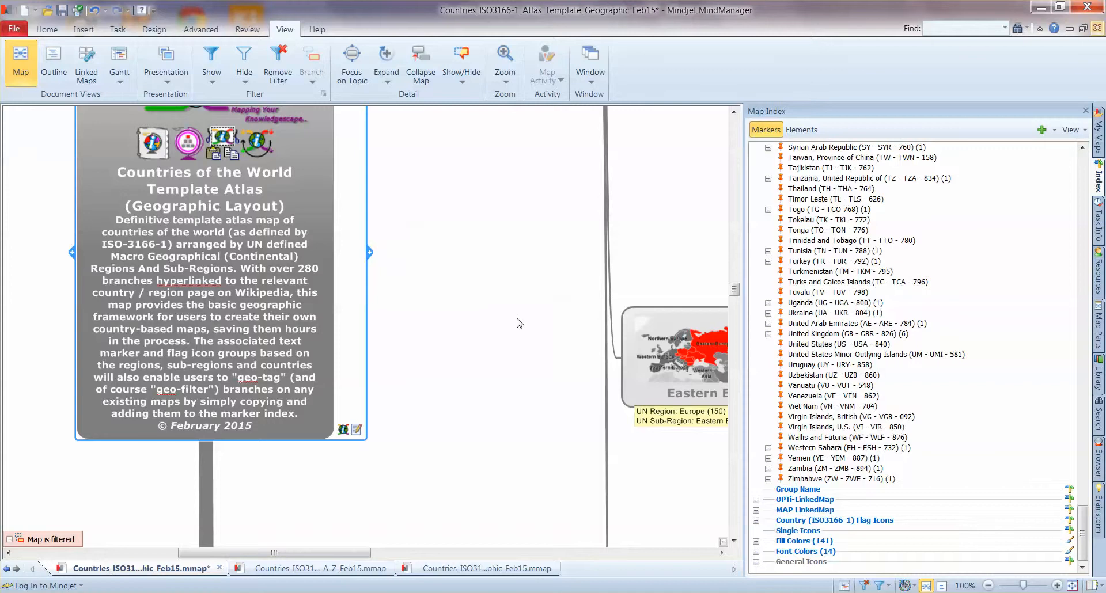
{"action": "mouse_move", "coordinate": [518, 323]}
{"action": "left_mouse_down"}
{"action": "mouse_move", "coordinate": [488, 383]}
{"action": "mouse_move", "coordinate": [491, 350]}
{"action": "left_mouse_up"}
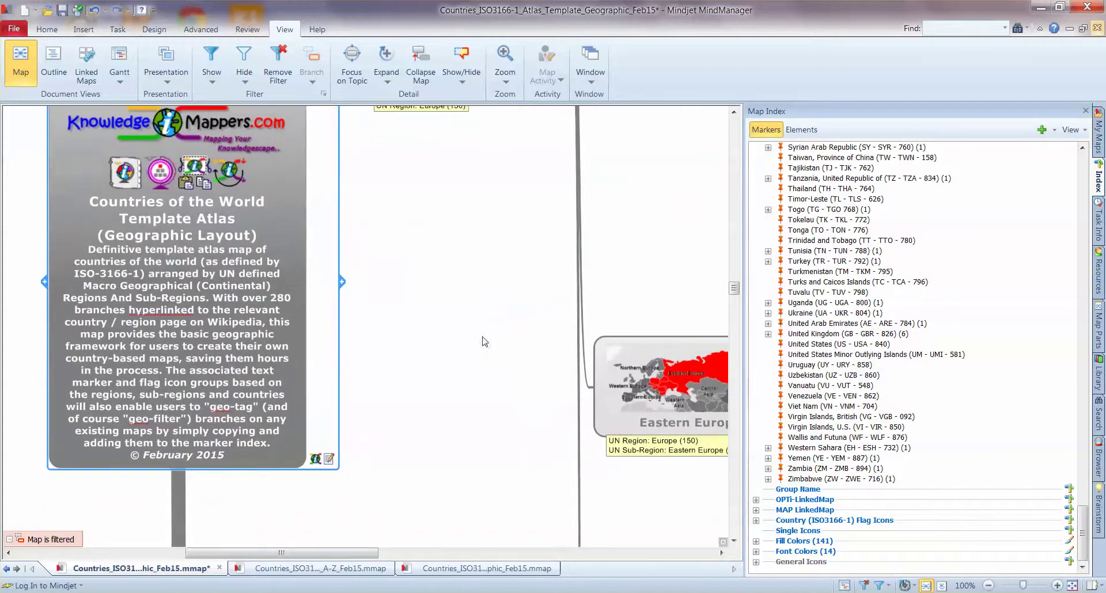
{"action": "left_click", "coordinate": [279, 72]}
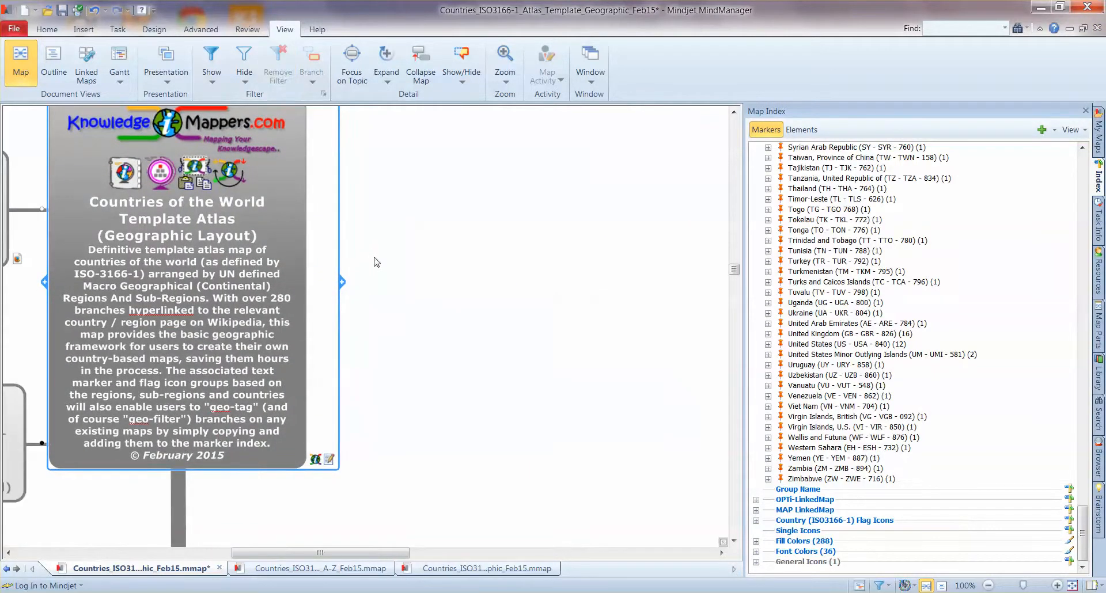
{"action": "left_click_drag", "start_coordinate": [375, 263], "coordinate": [484, 288]}
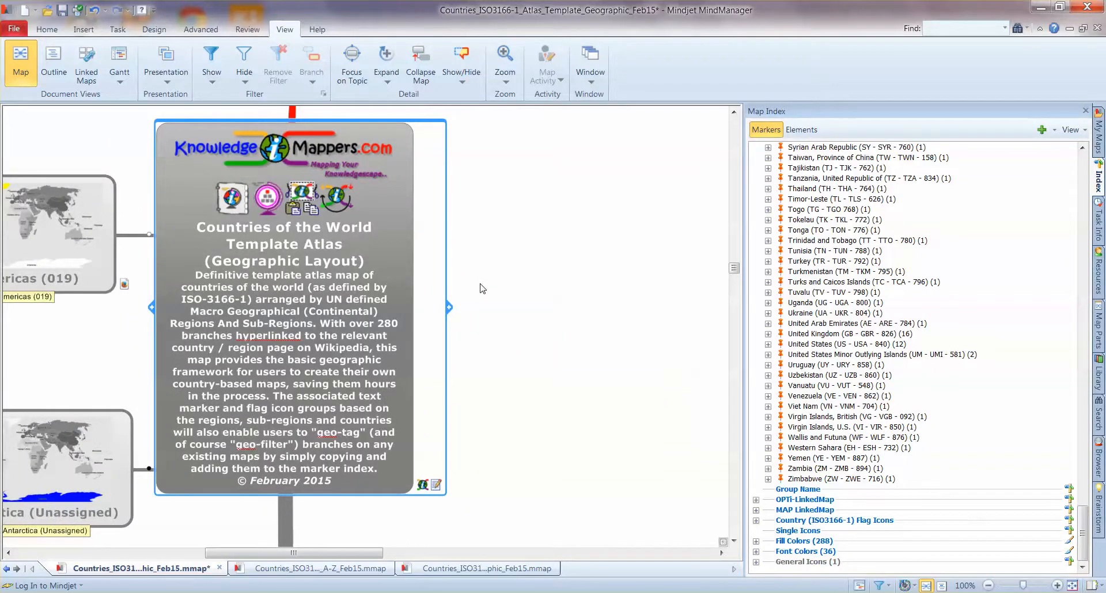
Apply a Power Filter on the United Kingdom country marker.
{"action": "left_click", "coordinate": [210, 76]}
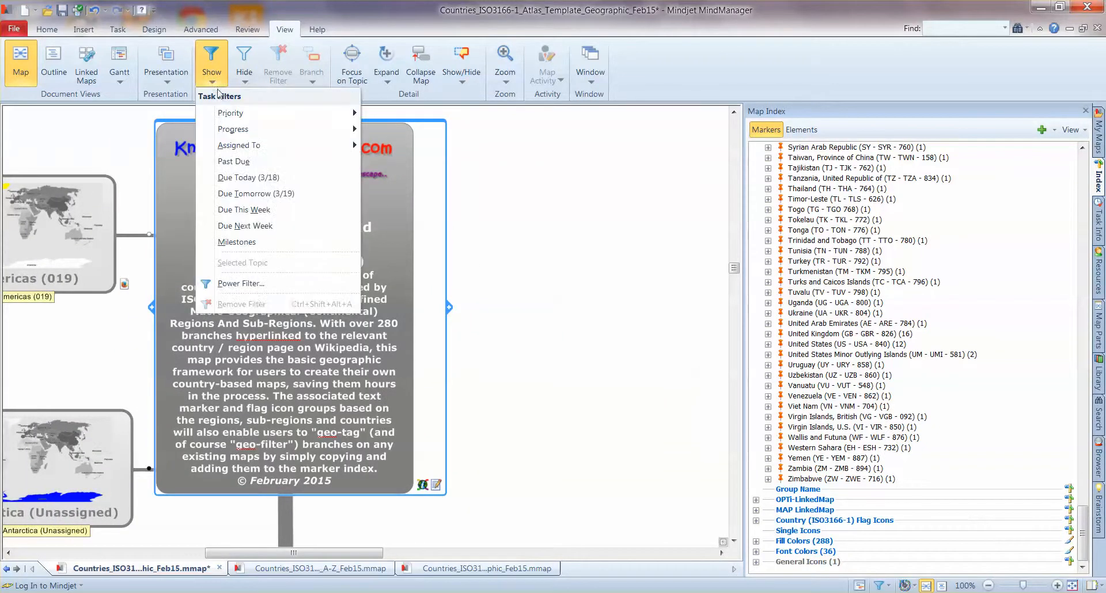
{"action": "left_click", "coordinate": [256, 285]}
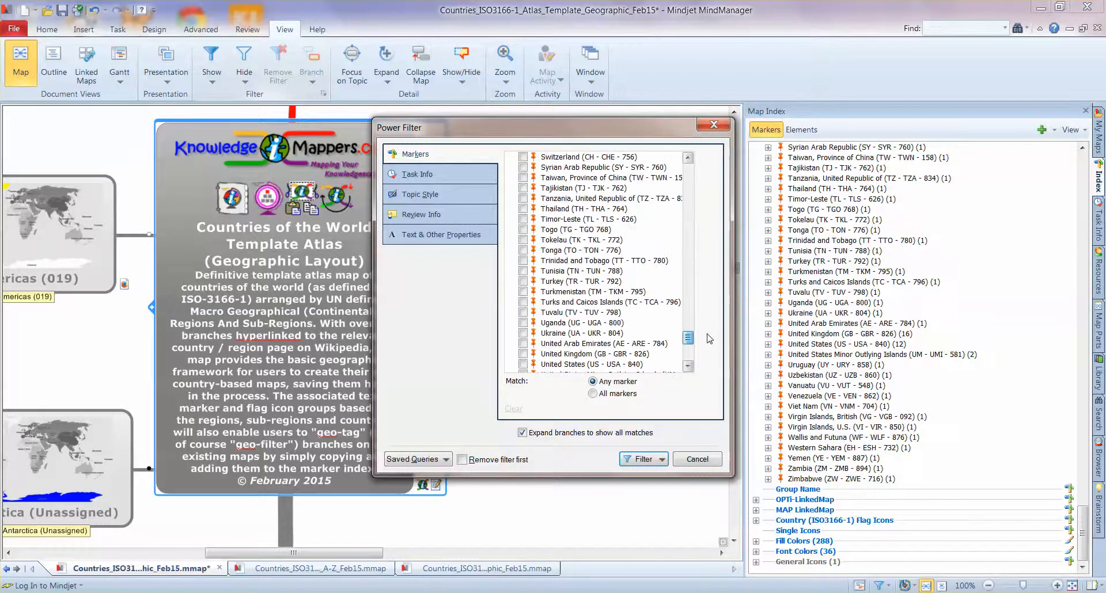
{"action": "scroll", "coordinate": [707, 338], "scroll_direction": "up", "scroll_amount": 1}
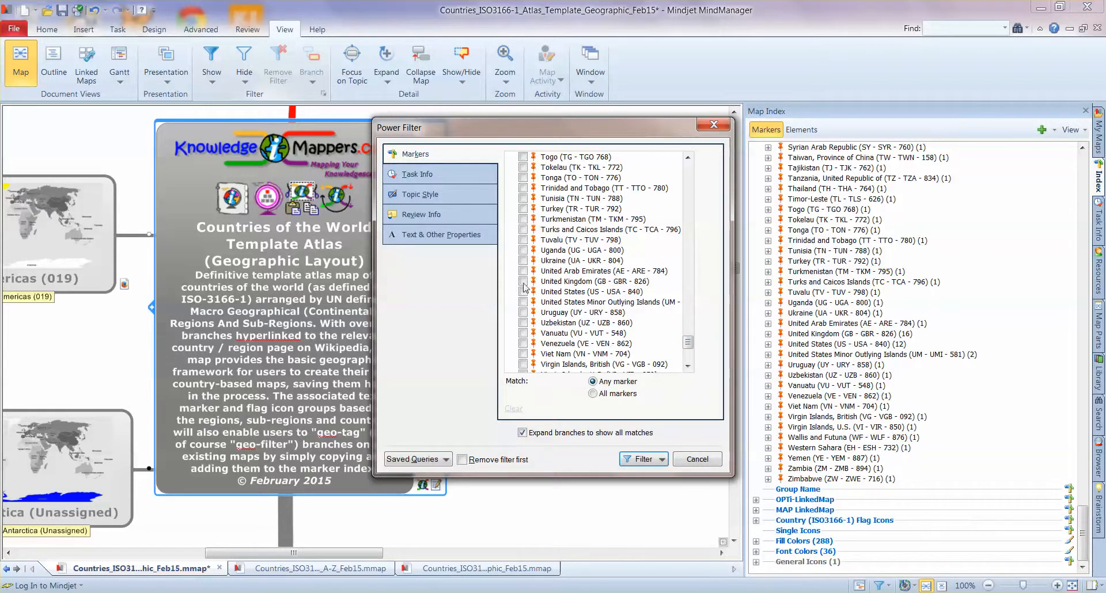
{"action": "left_click", "coordinate": [642, 459]}
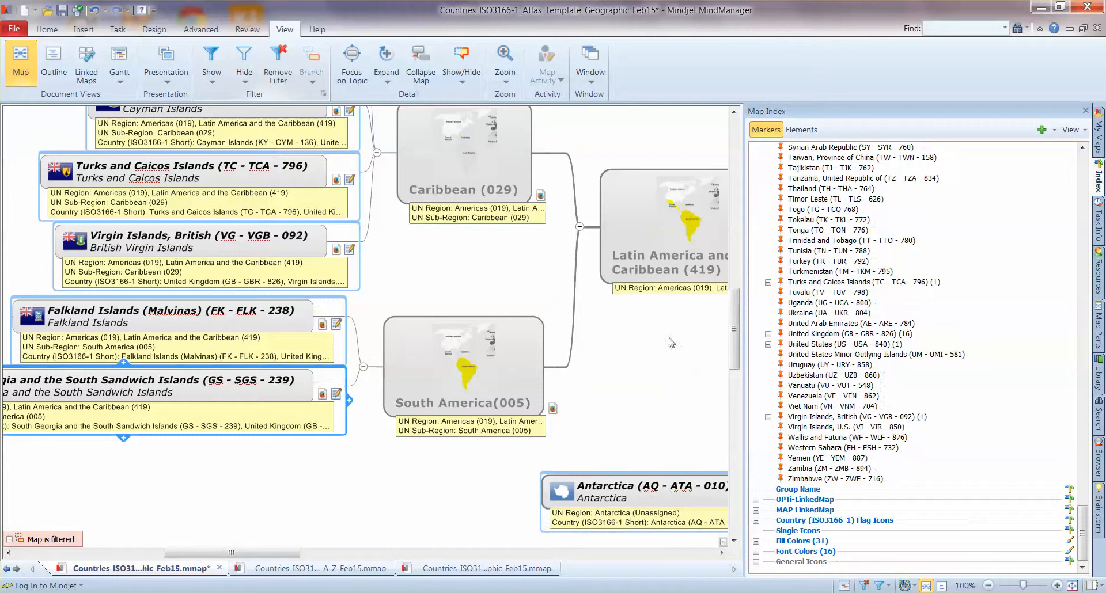
Close the index, pan to the title topic and expand the map branches one more level.
{"action": "left_click", "coordinate": [1085, 111]}
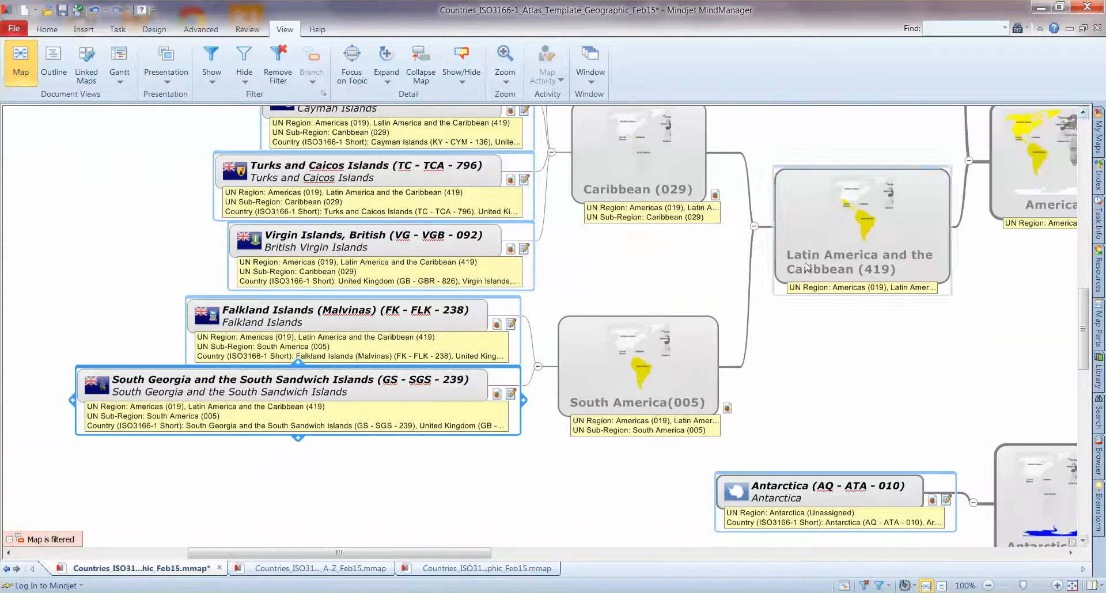
{"action": "scroll", "coordinate": [904, 306], "scroll_direction": "right", "scroll_amount": 5}
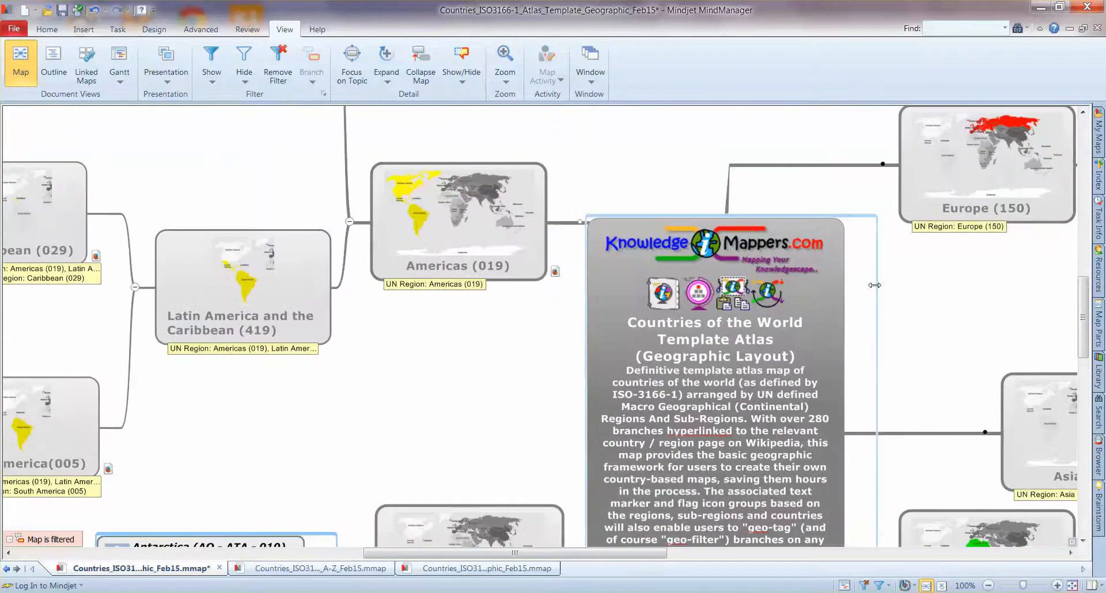
{"action": "scroll", "coordinate": [923, 287], "scroll_direction": "right", "scroll_amount": 5}
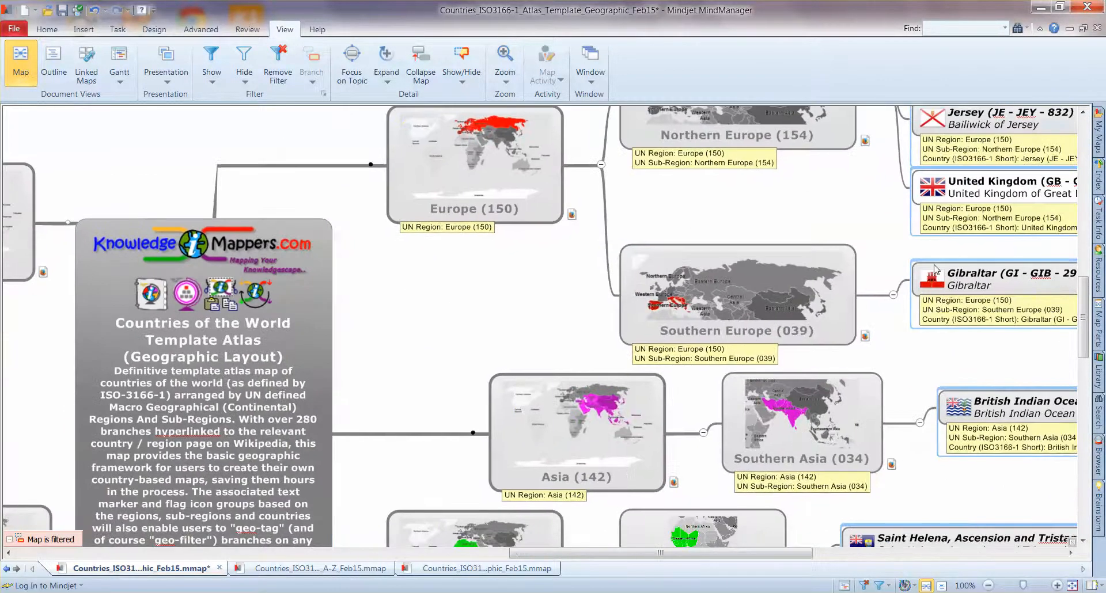
{"action": "left_click", "coordinate": [882, 209]}
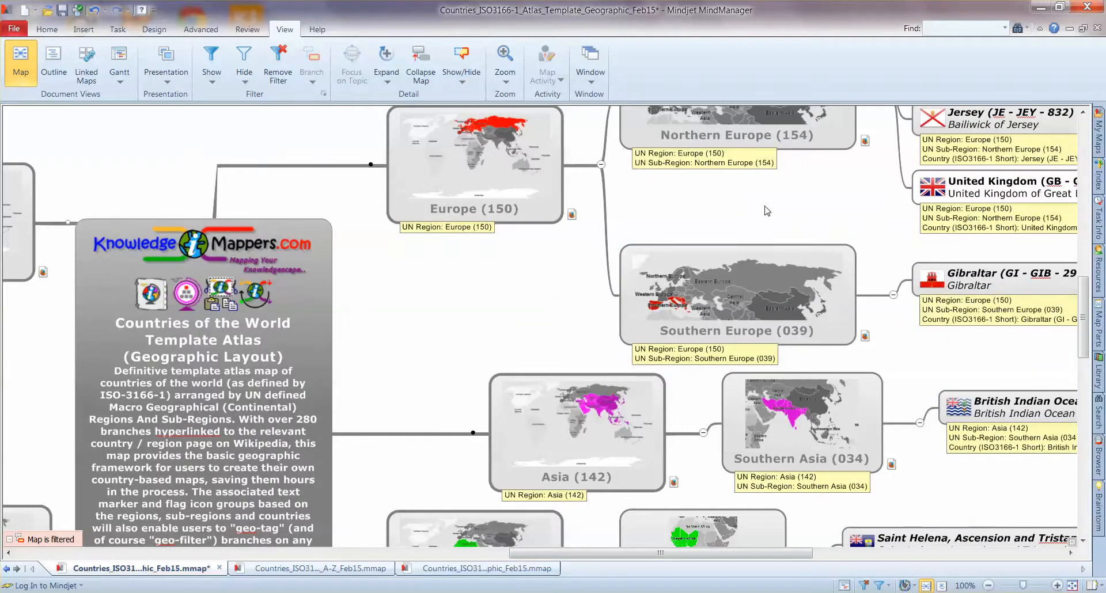
{"action": "scroll", "coordinate": [766, 209], "scroll_direction": "up", "scroll_amount": 3}
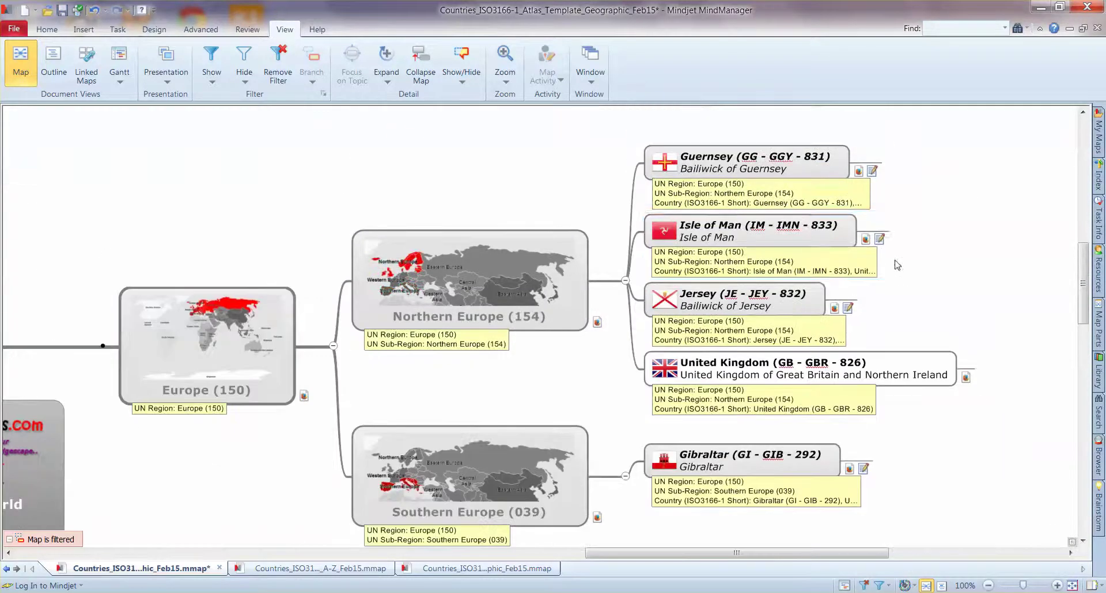
{"action": "left_click", "coordinate": [794, 203]}
{"action": "left_click_drag", "start_coordinate": [1081, 272], "coordinate": [1081, 279]}
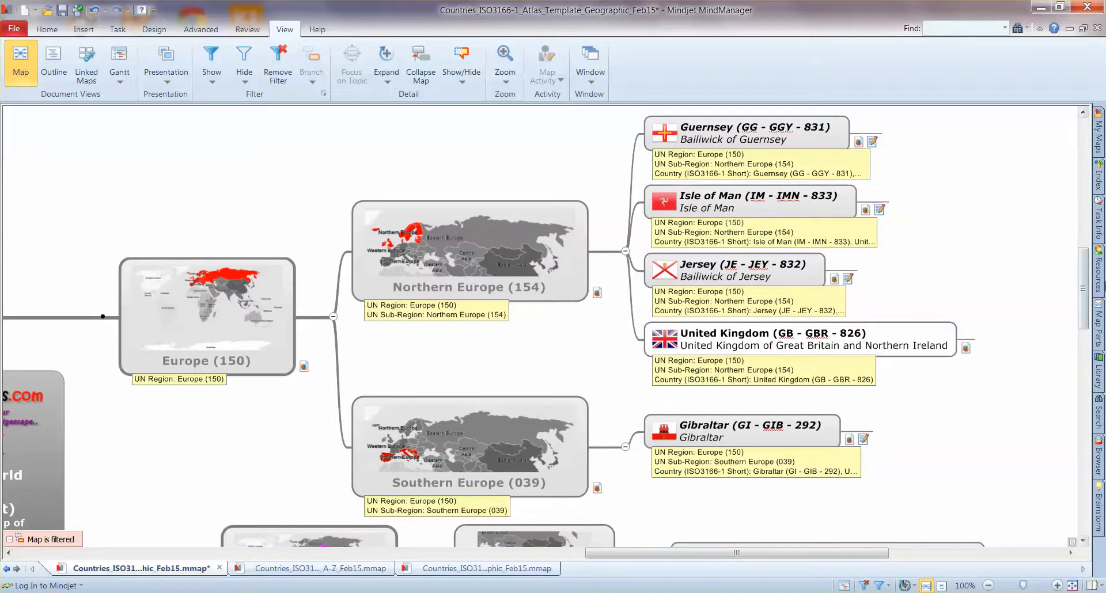
{"action": "left_click_drag", "start_coordinate": [1085, 275], "coordinate": [1085, 381]}
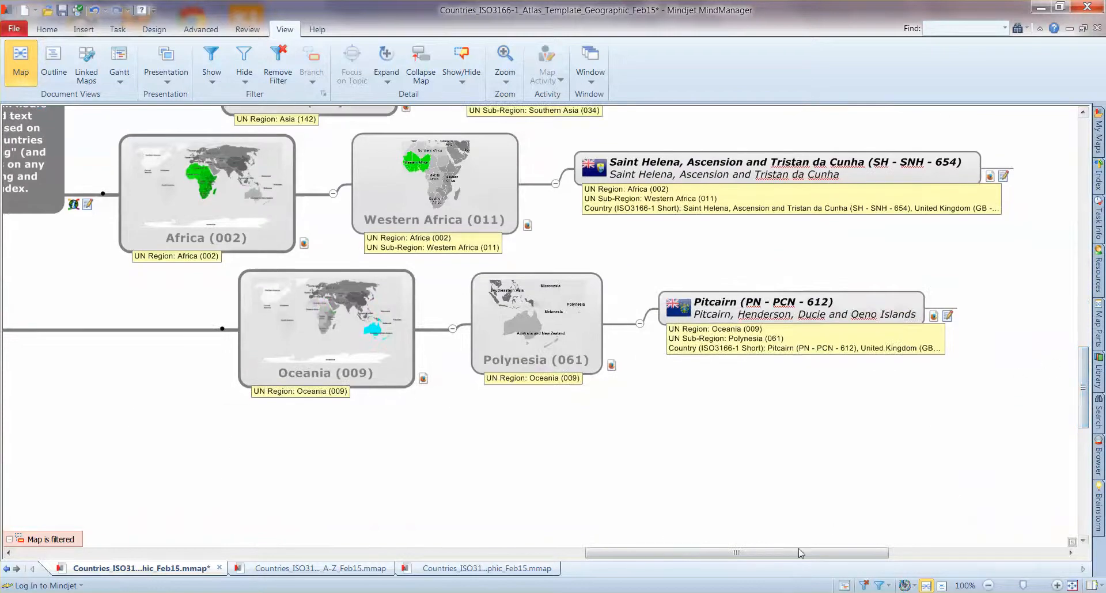
{"action": "left_click_drag", "start_coordinate": [809, 552], "coordinate": [484, 552]}
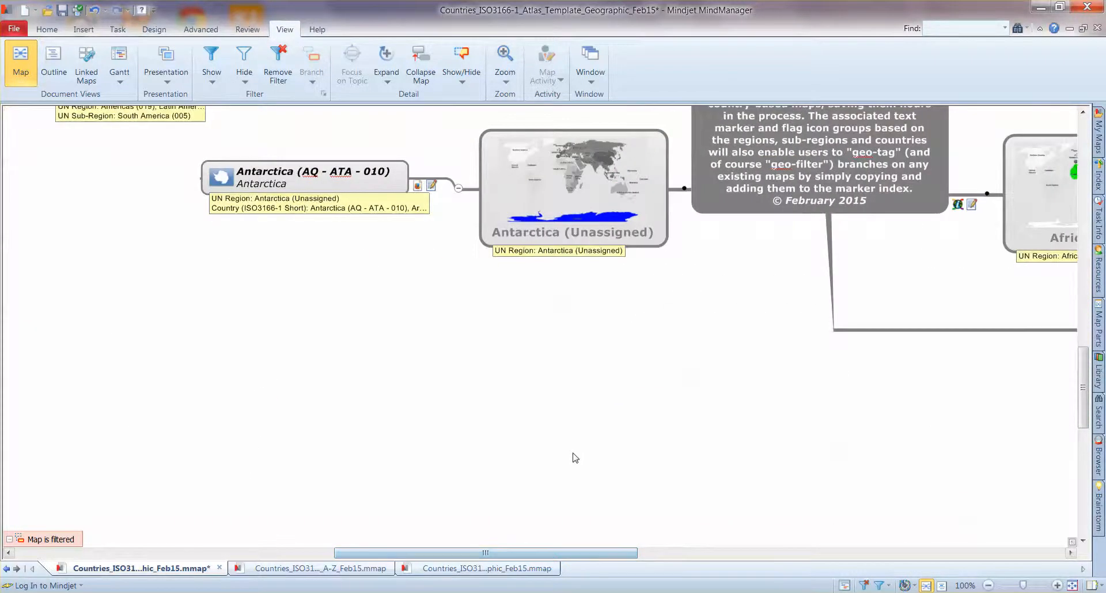
{"action": "scroll", "coordinate": [575, 457], "scroll_direction": "up", "scroll_amount": 5}
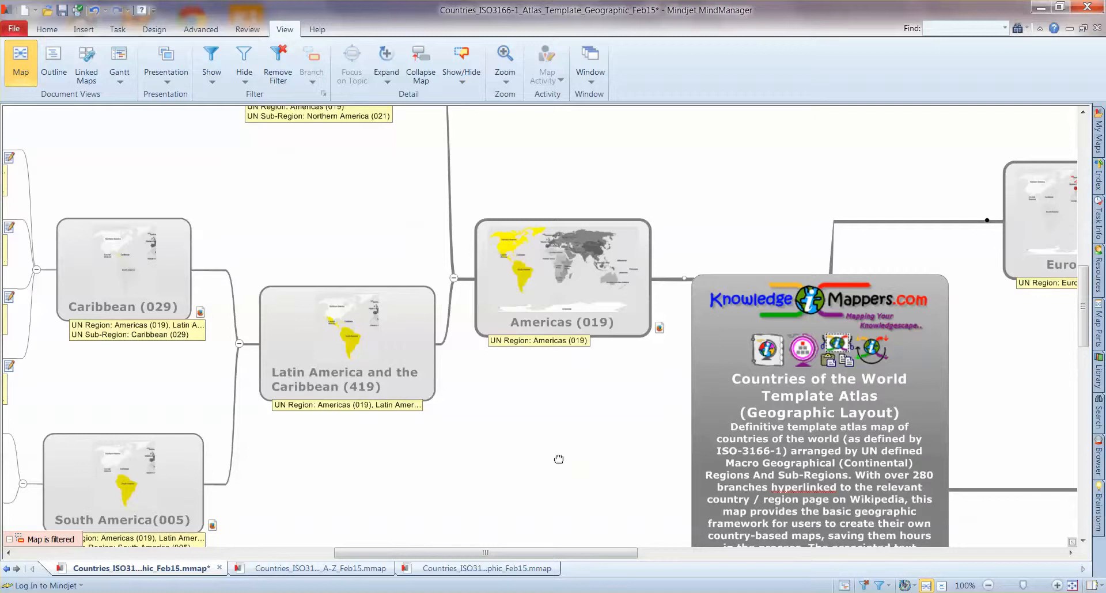
{"action": "scroll", "coordinate": [558, 459], "scroll_direction": "down", "scroll_amount": 3}
{"action": "scroll", "coordinate": [691, 433], "scroll_direction": "up", "scroll_amount": 3}
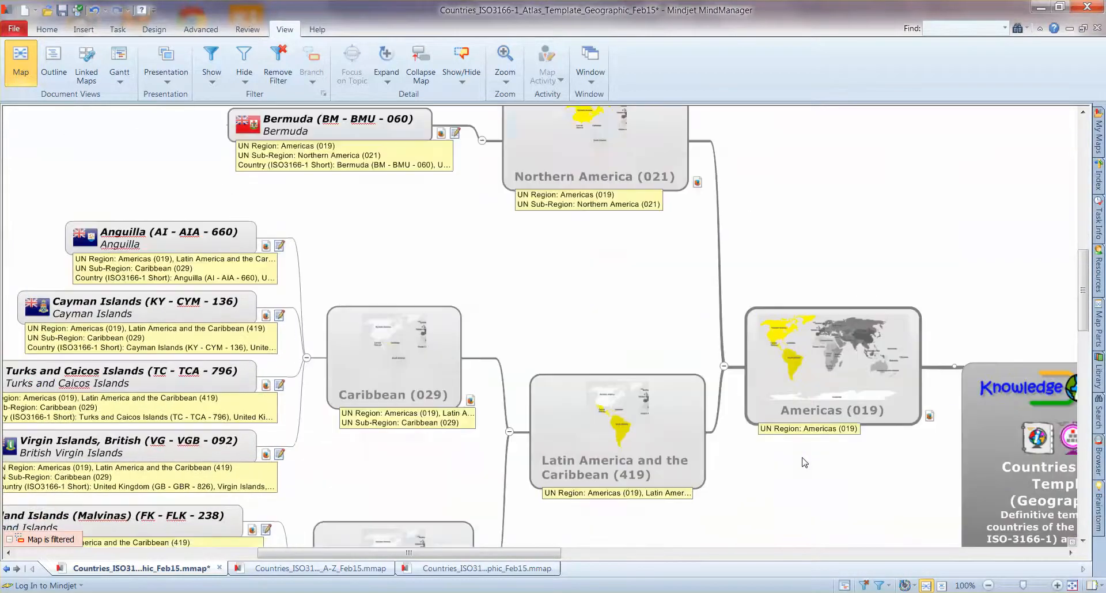
{"action": "scroll", "coordinate": [803, 463], "scroll_direction": "down", "scroll_amount": 3}
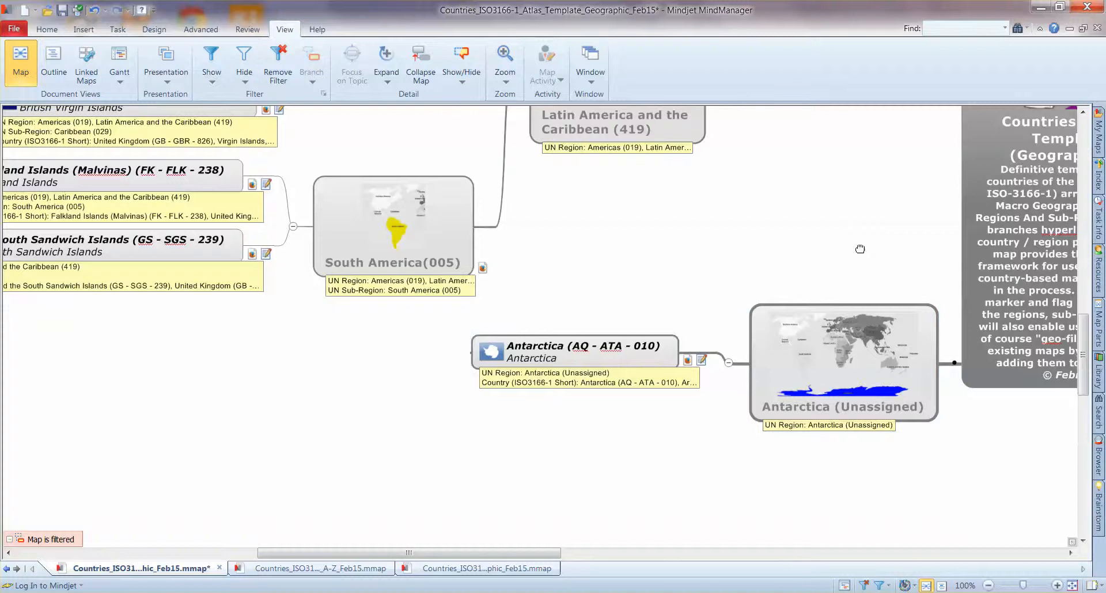
{"action": "left_click_drag", "start_coordinate": [860, 249], "coordinate": [447, 350]}
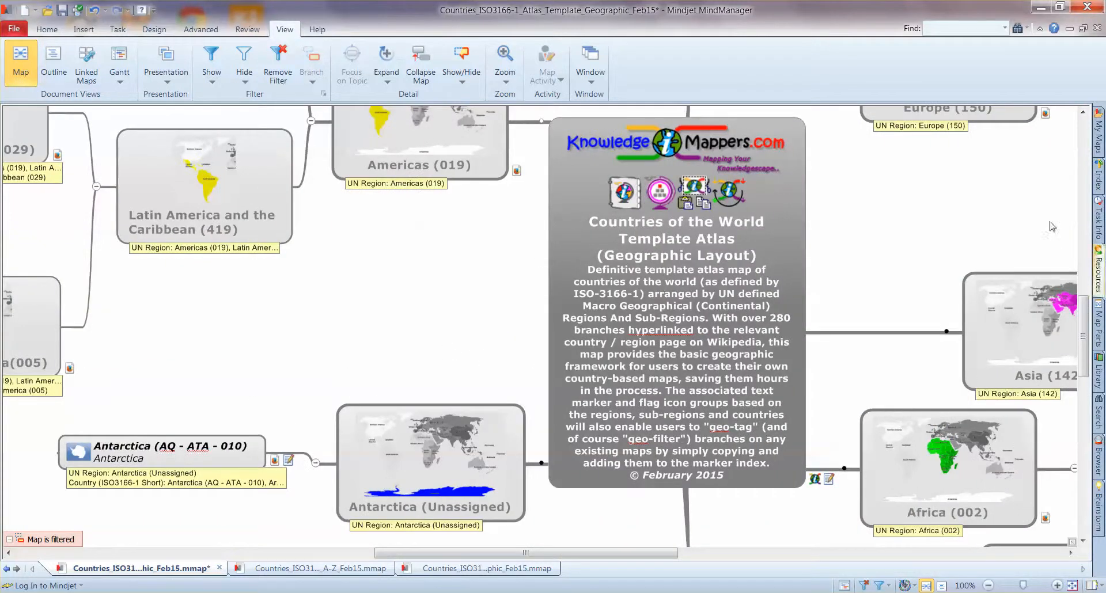
{"action": "key", "text": "alt+shift+period"}
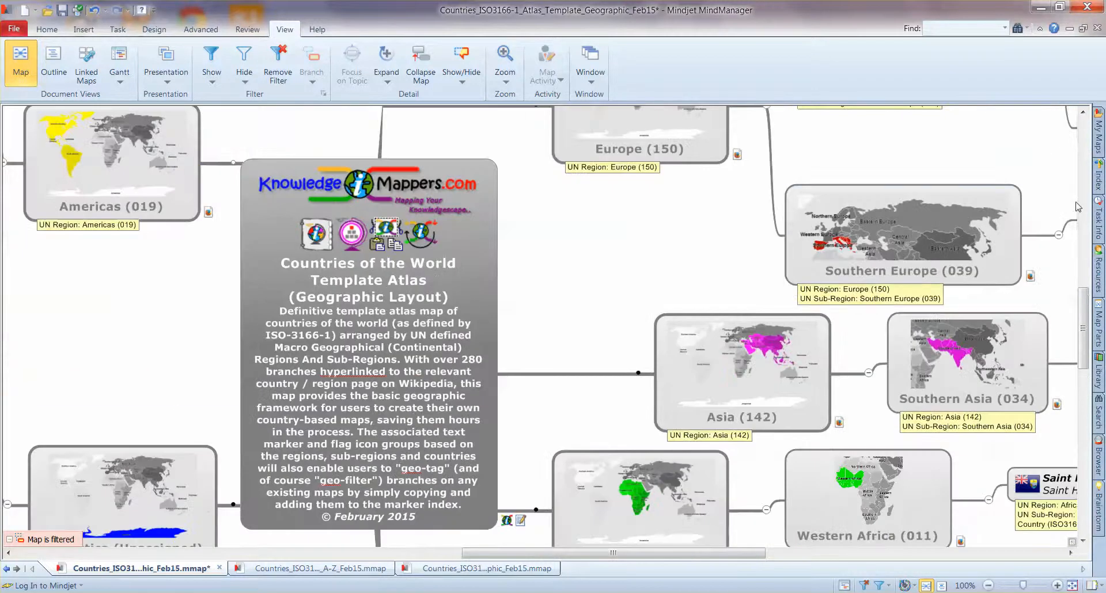
{"action": "left_click", "coordinate": [1099, 177]}
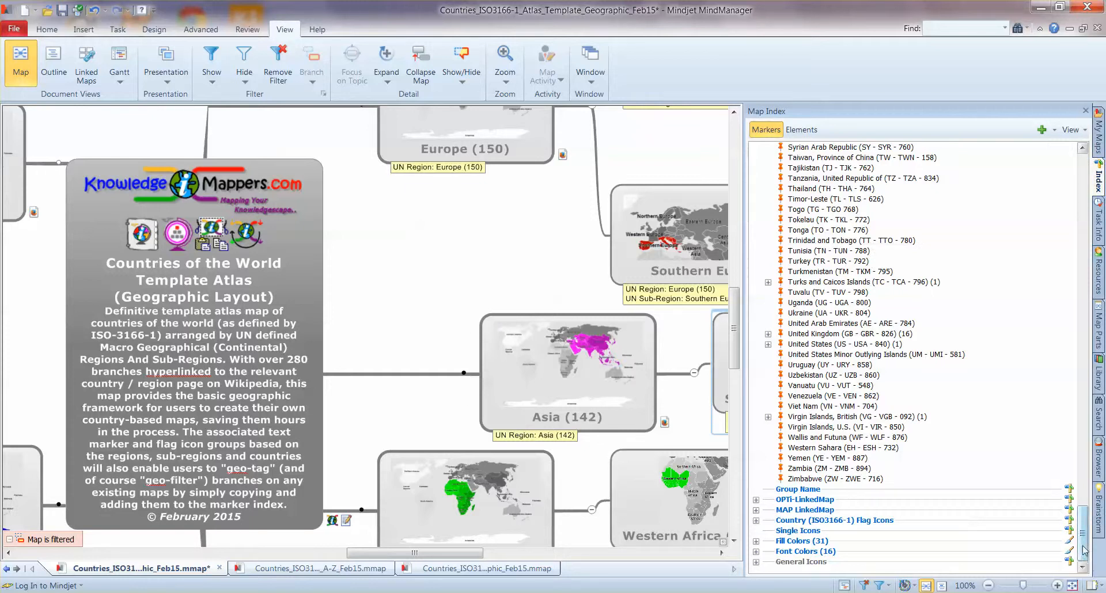
{"action": "scroll", "coordinate": [916, 346], "scroll_direction": "up", "scroll_amount": 15}
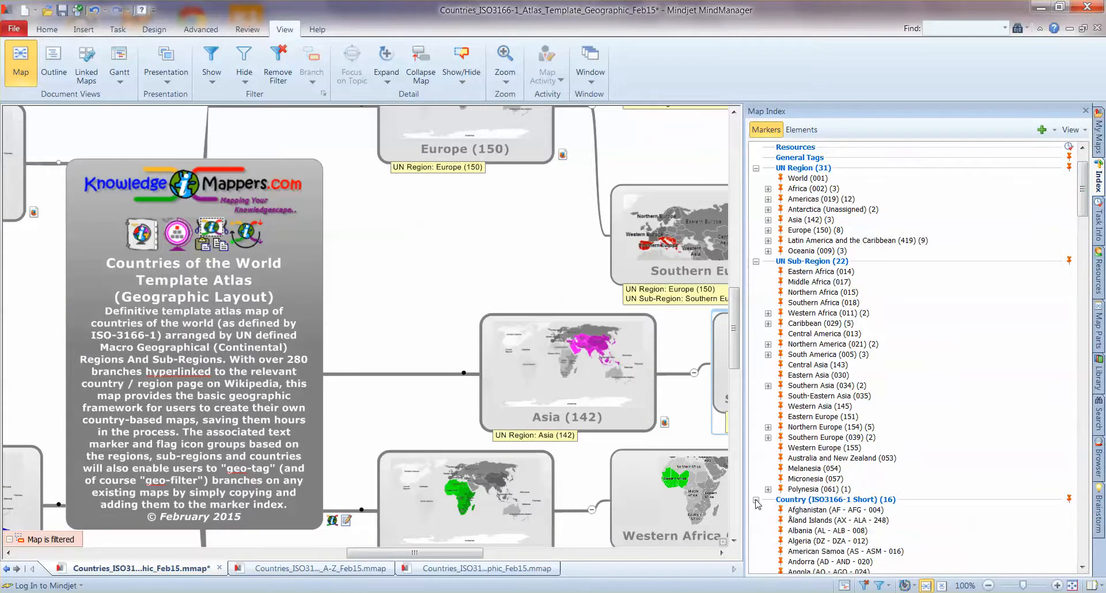
{"action": "left_click", "coordinate": [757, 502]}
{"action": "right_click", "coordinate": [821, 501]}
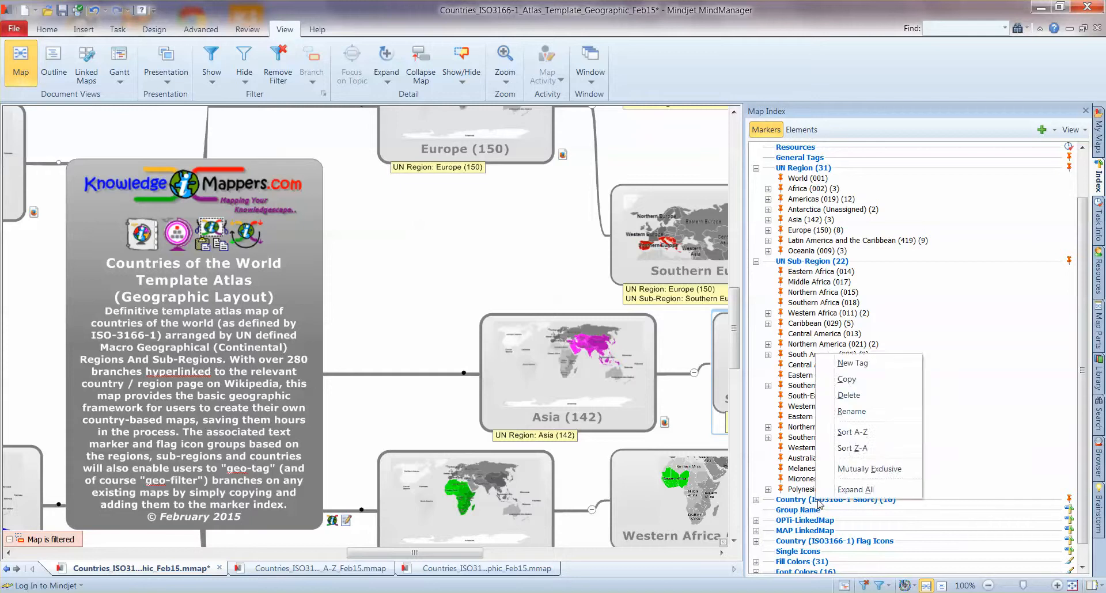
{"action": "left_click", "coordinate": [870, 385]}
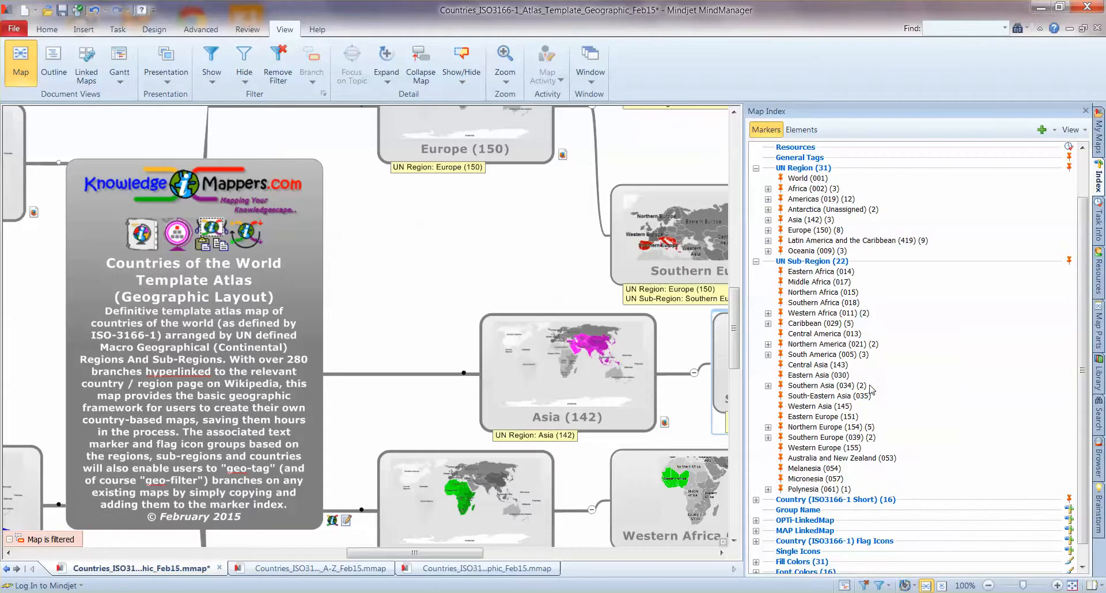
{"action": "left_click", "coordinate": [33, 10]}
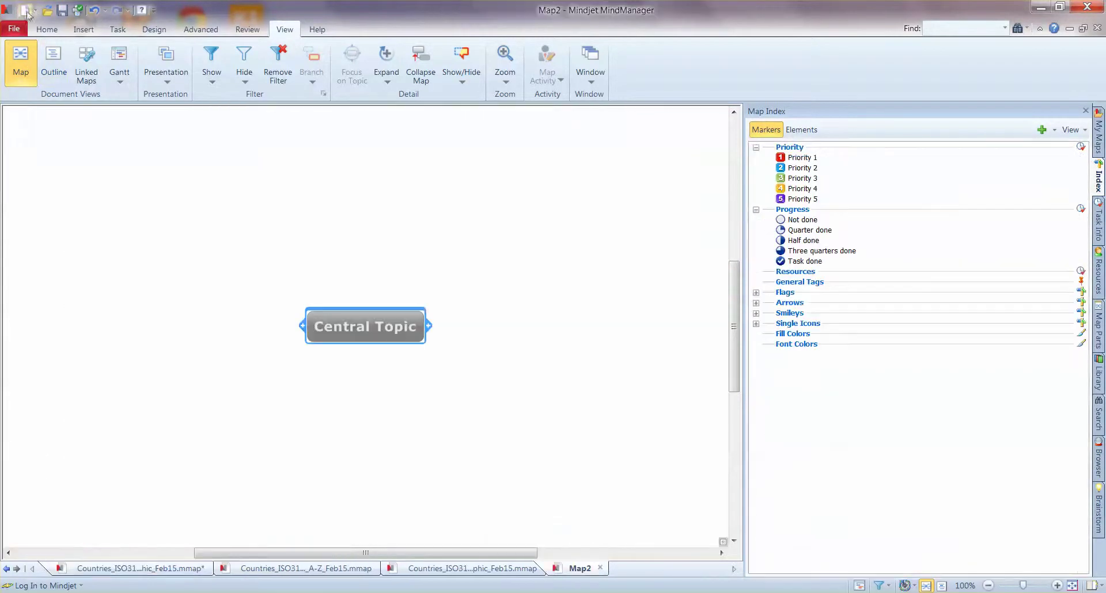
{"action": "left_click", "coordinate": [1054, 131]}
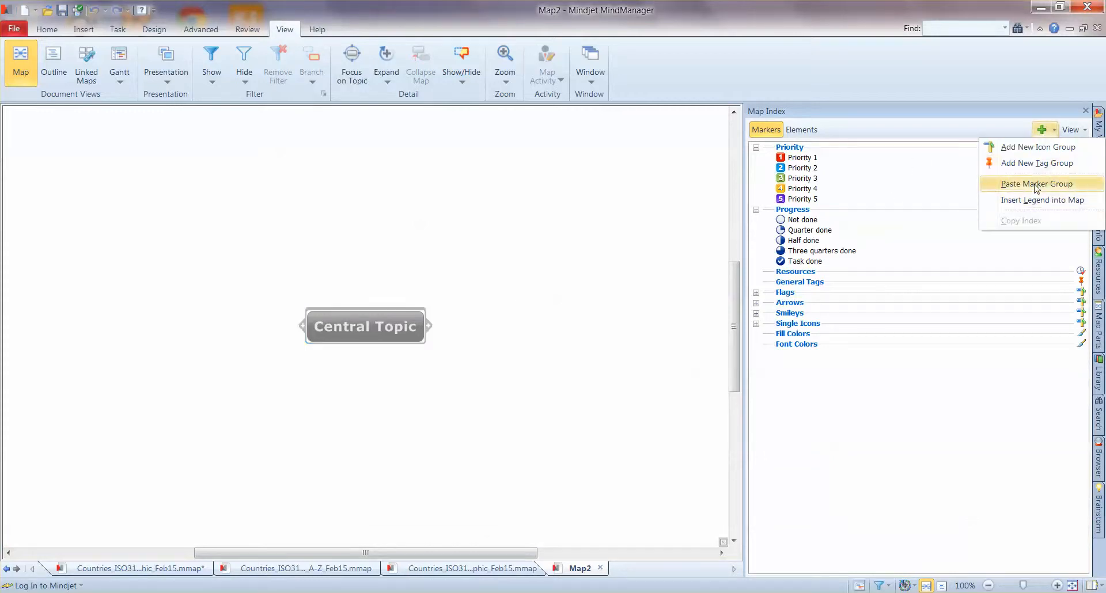
{"action": "left_click", "coordinate": [1036, 188]}
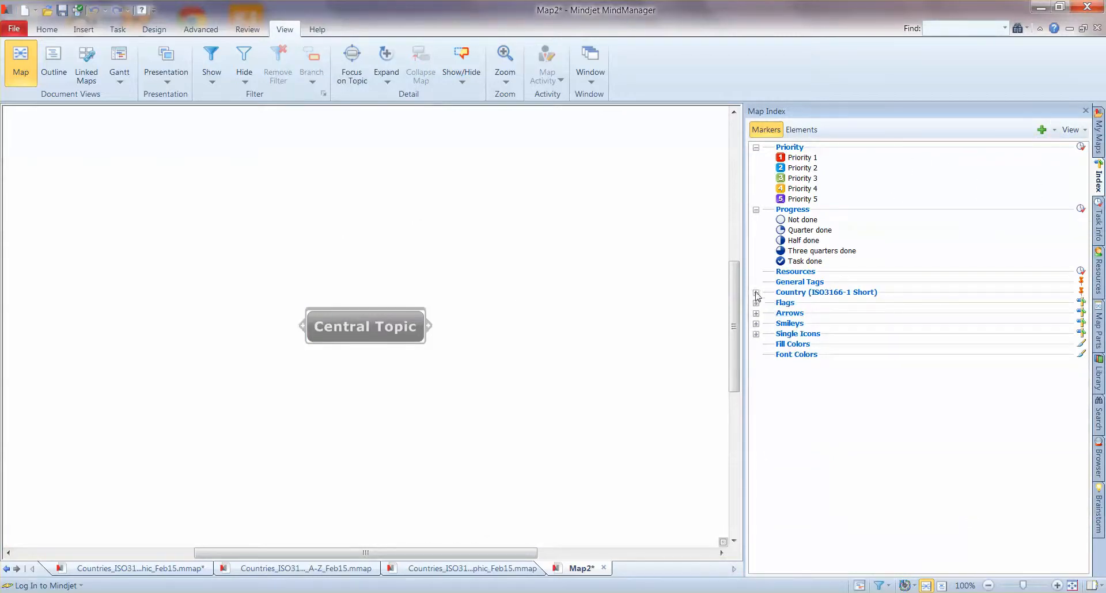
{"action": "left_click", "coordinate": [755, 296]}
{"action": "scroll", "coordinate": [990, 250], "scroll_direction": "up", "scroll_amount": 3}
{"action": "scroll", "coordinate": [990, 250], "scroll_direction": "down", "scroll_amount": 5}
{"action": "scroll", "coordinate": [990, 255], "scroll_direction": "down", "scroll_amount": 5}
{"action": "scroll", "coordinate": [990, 261], "scroll_direction": "down", "scroll_amount": 4}
{"action": "scroll", "coordinate": [990, 261], "scroll_direction": "down", "scroll_amount": 5}
{"action": "scroll", "coordinate": [1049, 342], "scroll_direction": "down", "scroll_amount": 5}
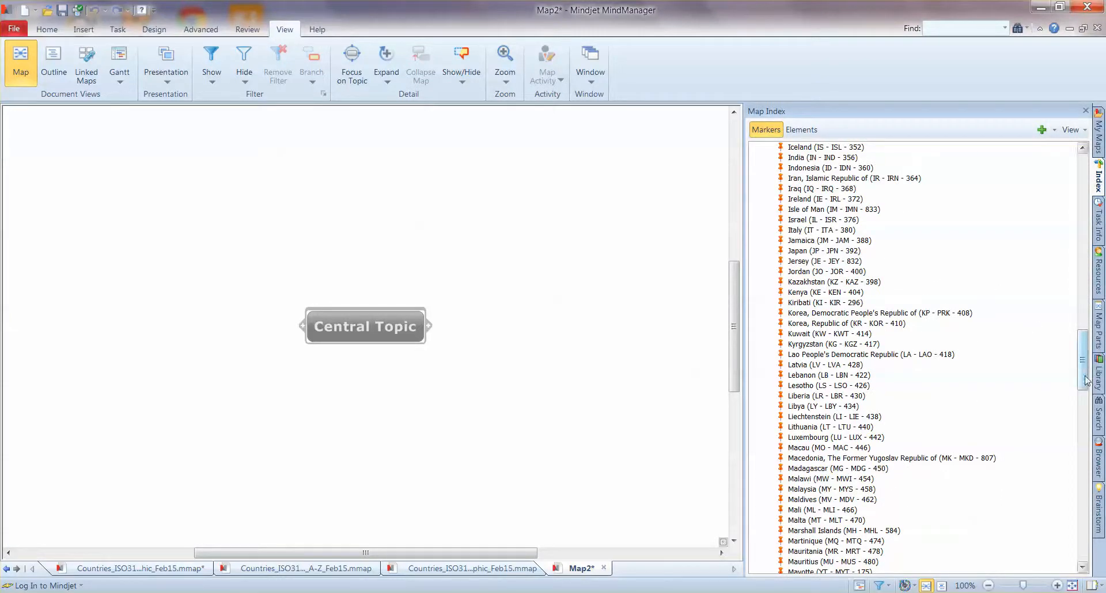
{"action": "left_click_drag", "start_coordinate": [1083, 363], "coordinate": [1098, 332]}
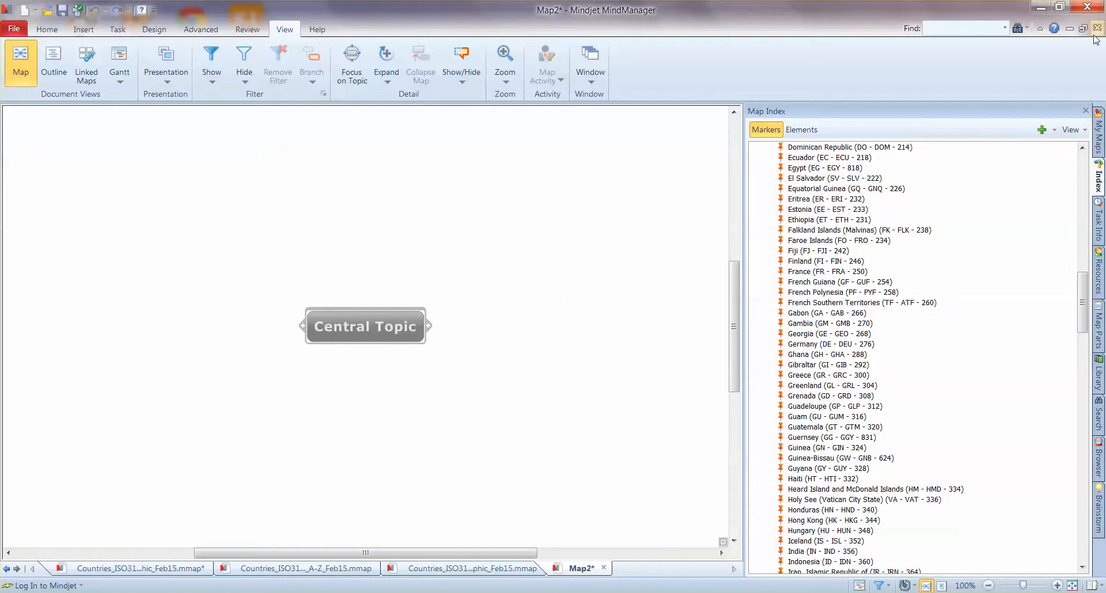
{"action": "left_click", "coordinate": [603, 568]}
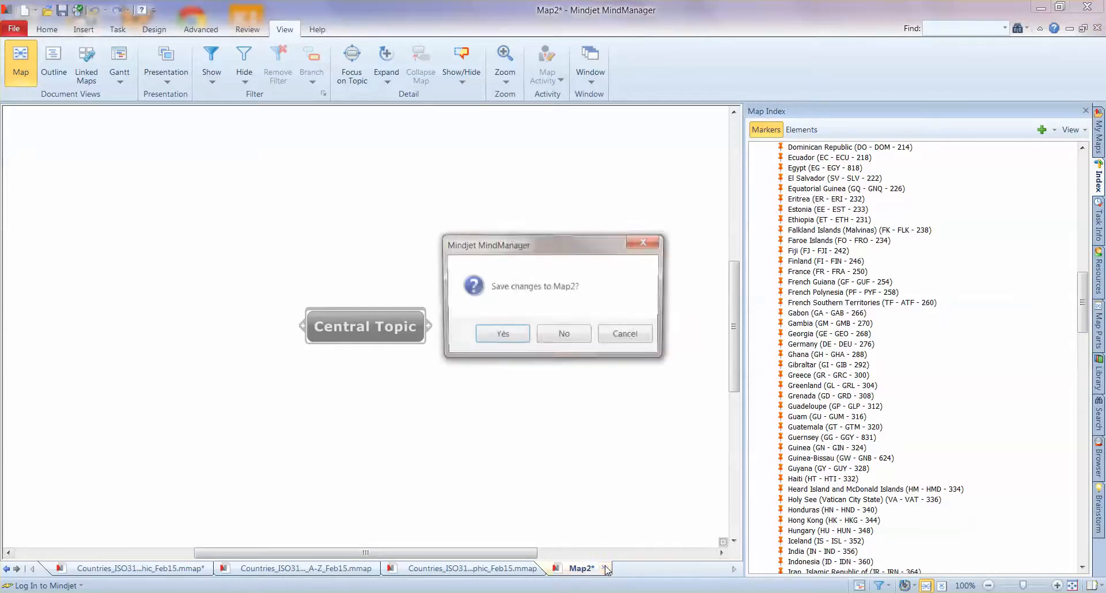
Discard the new map without saving and pan the geographic map across its region branches.
{"action": "left_click", "coordinate": [565, 336]}
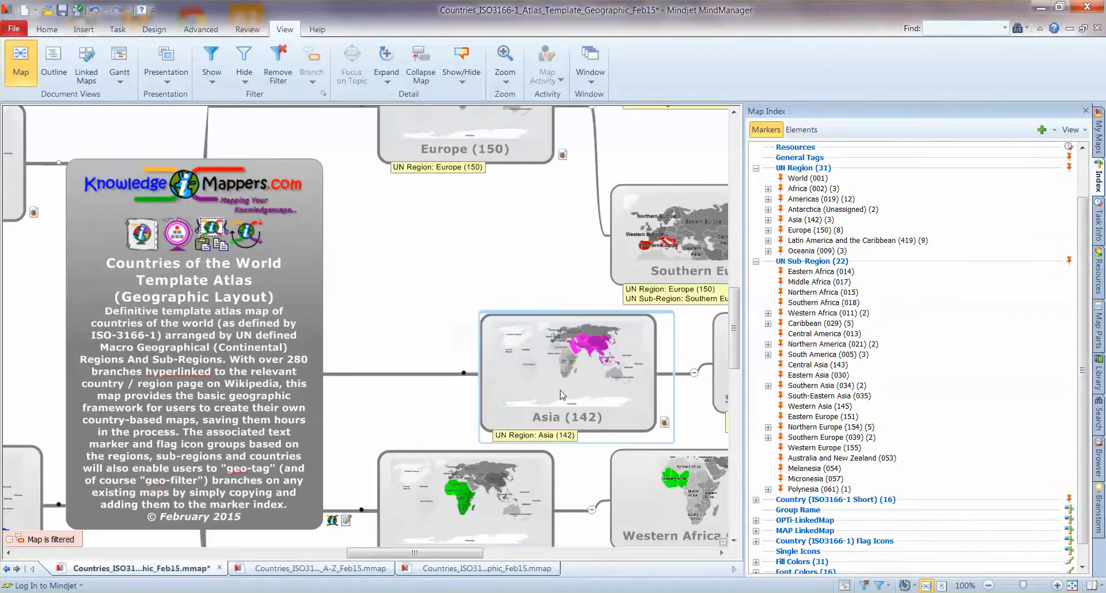
{"action": "left_click_drag", "start_coordinate": [392, 257], "coordinate": [556, 231]}
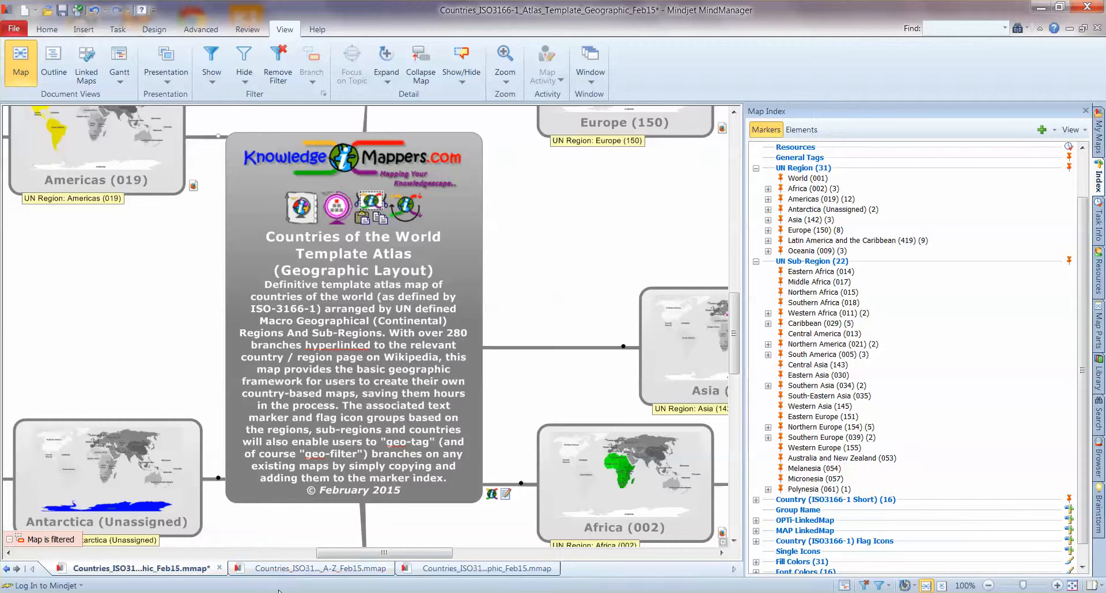
{"action": "left_click", "coordinate": [304, 569]}
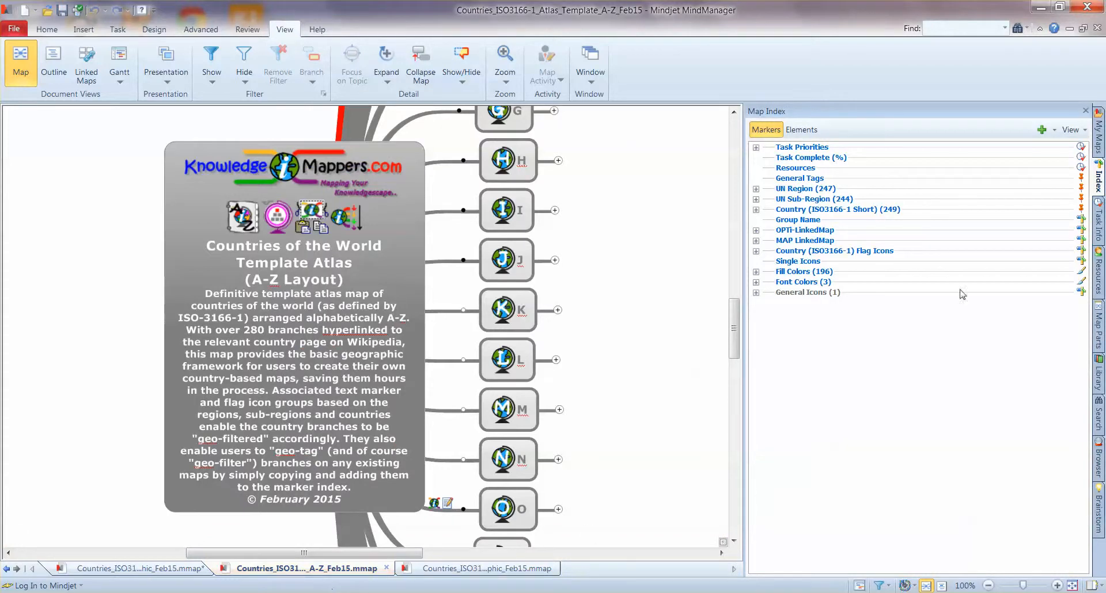
{"action": "left_click_drag", "start_coordinate": [689, 365], "coordinate": [524, 389]}
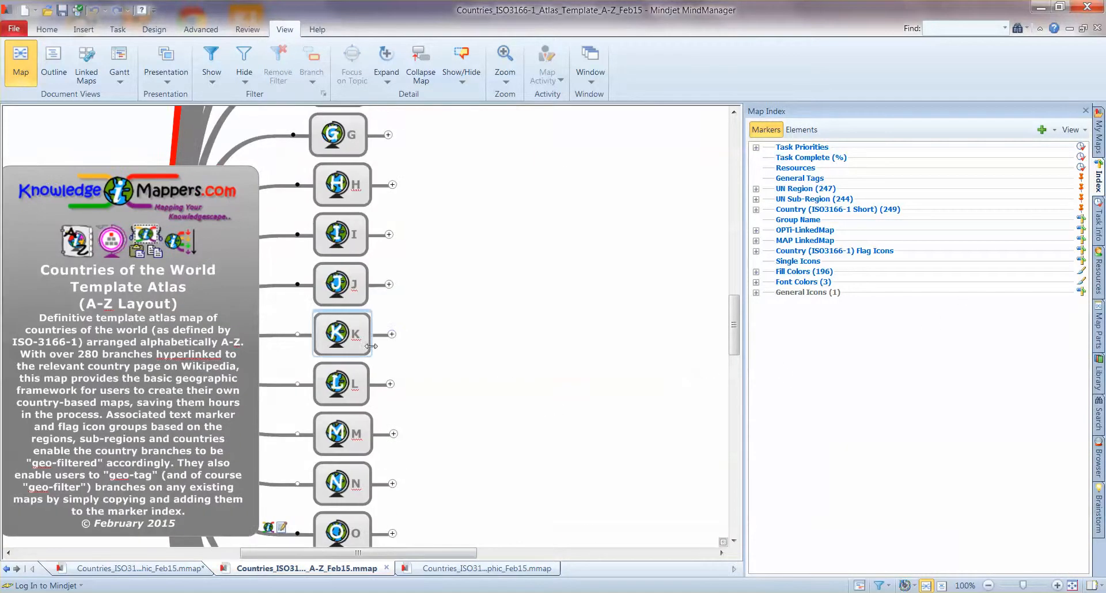
{"action": "left_click", "coordinate": [392, 336]}
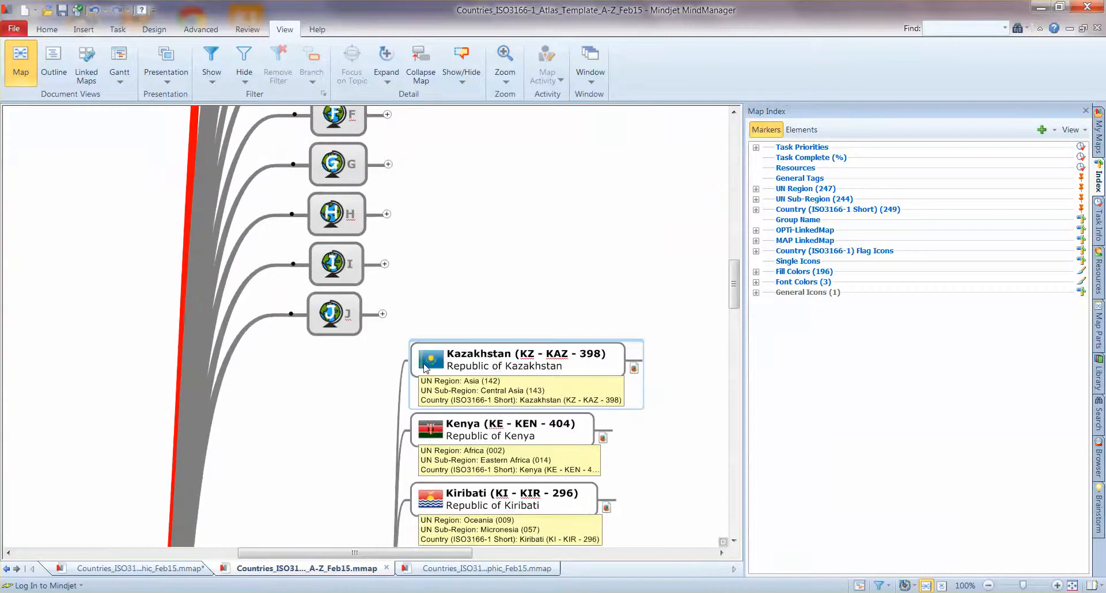
{"action": "left_click", "coordinate": [392, 325]}
{"action": "scroll", "coordinate": [409, 357], "scroll_direction": "up", "scroll_amount": 5}
{"action": "scroll", "coordinate": [409, 357], "scroll_direction": "down", "scroll_amount": 5}
{"action": "scroll", "coordinate": [409, 364], "scroll_direction": "down", "scroll_amount": 5}
{"action": "scroll", "coordinate": [409, 370], "scroll_direction": "down", "scroll_amount": 5}
{"action": "scroll", "coordinate": [403, 375], "scroll_direction": "up", "scroll_amount": 5}
{"action": "scroll", "coordinate": [404, 376], "scroll_direction": "up", "scroll_amount": 3}
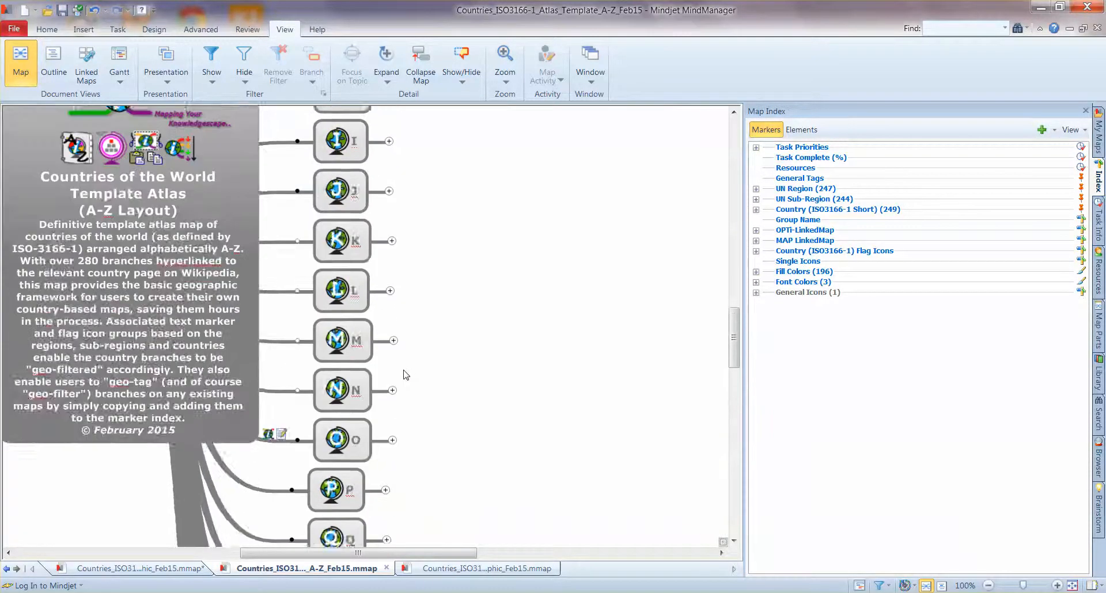
{"action": "scroll", "coordinate": [407, 377], "scroll_direction": "down", "scroll_amount": 2}
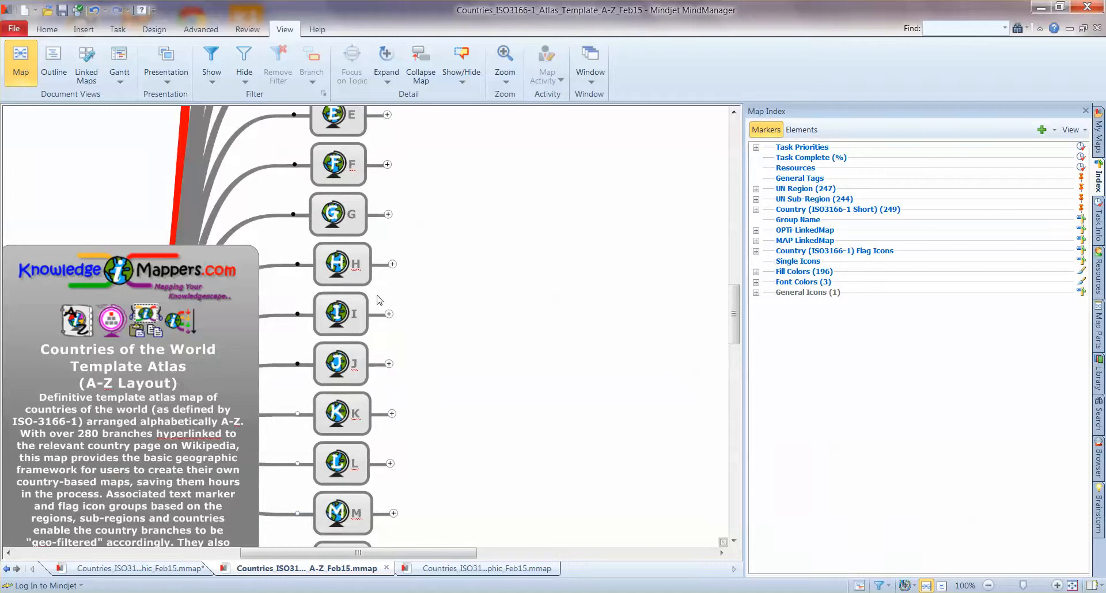
Power-filter the A-Z atlas to countries marked Africa (002), Europe or Western Asia.
{"action": "left_click", "coordinate": [212, 79]}
{"action": "left_click", "coordinate": [240, 283]}
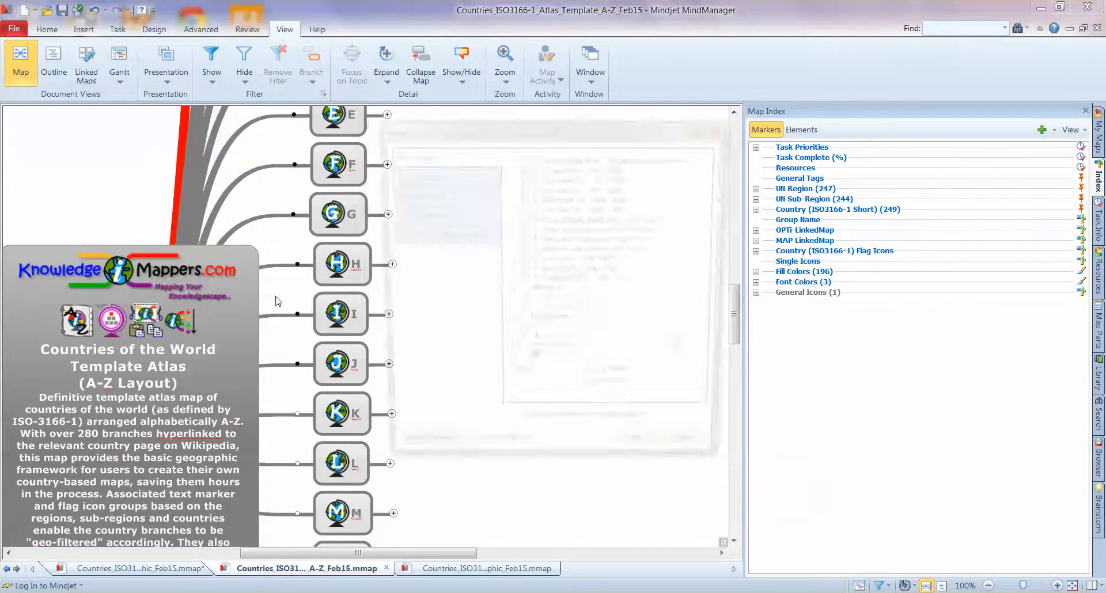
{"action": "left_click_drag", "start_coordinate": [687, 354], "coordinate": [688, 158]}
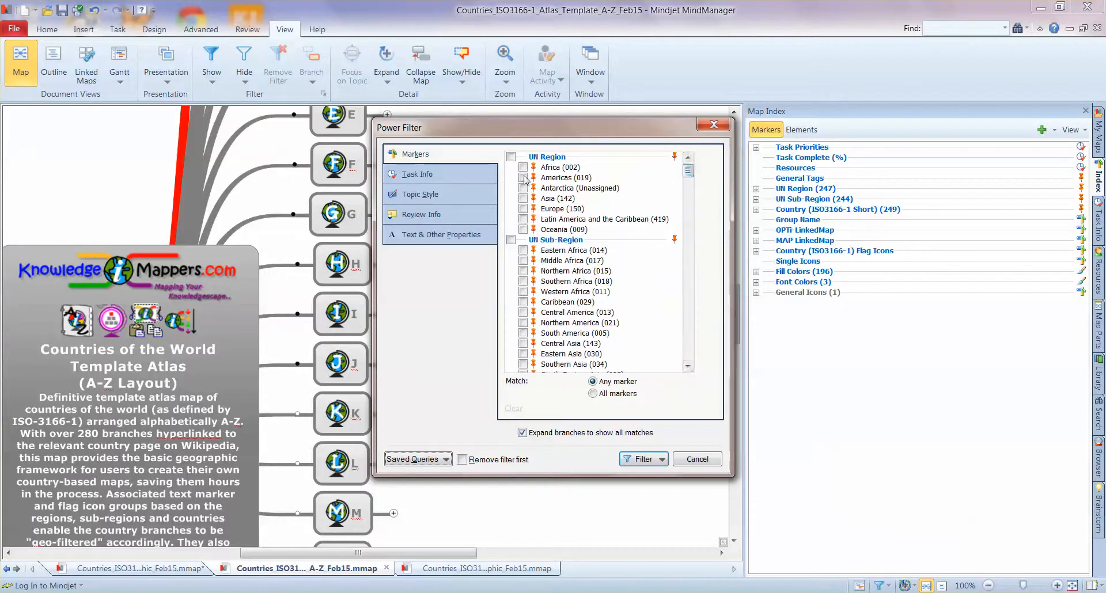
{"action": "left_click", "coordinate": [523, 167]}
{"action": "left_click_drag", "start_coordinate": [687, 169], "coordinate": [688, 183]}
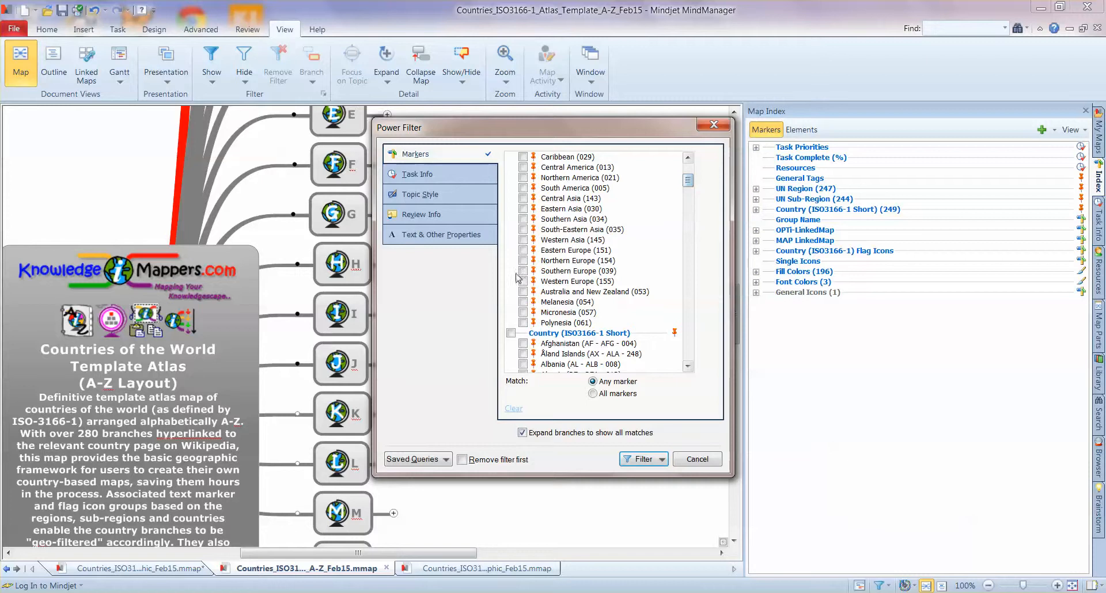
{"action": "left_click", "coordinate": [523, 240]}
{"action": "left_click", "coordinate": [661, 459]}
{"action": "left_click", "coordinate": [683, 489]}
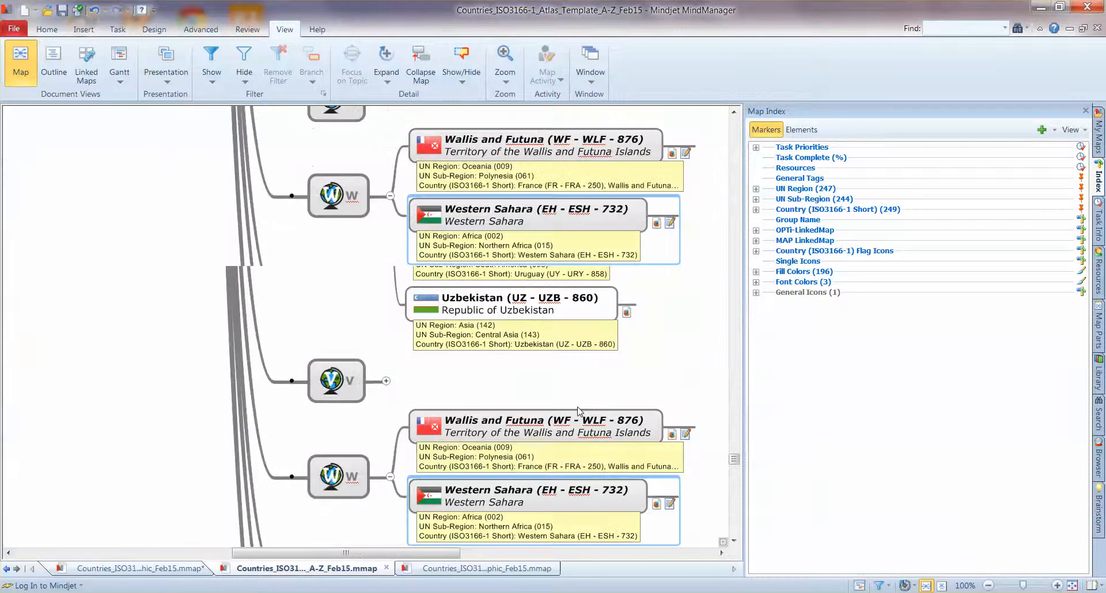
{"action": "scroll", "coordinate": [531, 354], "scroll_direction": "up", "scroll_amount": 5}
{"action": "scroll", "coordinate": [531, 355], "scroll_direction": "up", "scroll_amount": 5}
{"action": "scroll", "coordinate": [531, 355], "scroll_direction": "up", "scroll_amount": 5}
{"action": "scroll", "coordinate": [534, 361], "scroll_direction": "up", "scroll_amount": 5}
{"action": "scroll", "coordinate": [534, 362], "scroll_direction": "up", "scroll_amount": 5}
{"action": "scroll", "coordinate": [534, 362], "scroll_direction": "up", "scroll_amount": 5}
{"action": "scroll", "coordinate": [534, 362], "scroll_direction": "up", "scroll_amount": 5}
{"action": "scroll", "coordinate": [534, 363], "scroll_direction": "up", "scroll_amount": 4}
{"action": "scroll", "coordinate": [534, 367], "scroll_direction": "up", "scroll_amount": 5}
{"action": "scroll", "coordinate": [533, 368], "scroll_direction": "up", "scroll_amount": 5}
{"action": "scroll", "coordinate": [534, 367], "scroll_direction": "up", "scroll_amount": 5}
{"action": "scroll", "coordinate": [533, 368], "scroll_direction": "up", "scroll_amount": 4}
{"action": "scroll", "coordinate": [533, 368], "scroll_direction": "up", "scroll_amount": 5}
{"action": "scroll", "coordinate": [531, 372], "scroll_direction": "up", "scroll_amount": 4}
{"action": "scroll", "coordinate": [529, 380], "scroll_direction": "up", "scroll_amount": 5}
{"action": "scroll", "coordinate": [529, 388], "scroll_direction": "up", "scroll_amount": 5}
{"action": "scroll", "coordinate": [529, 388], "scroll_direction": "up", "scroll_amount": 5}
{"action": "scroll", "coordinate": [529, 388], "scroll_direction": "up", "scroll_amount": 5}
{"action": "scroll", "coordinate": [528, 389], "scroll_direction": "up", "scroll_amount": 4}
{"action": "scroll", "coordinate": [529, 389], "scroll_direction": "up", "scroll_amount": 5}
{"action": "scroll", "coordinate": [529, 389], "scroll_direction": "up", "scroll_amount": 4}
{"action": "scroll", "coordinate": [529, 389], "scroll_direction": "up", "scroll_amount": 4}
{"action": "scroll", "coordinate": [529, 389], "scroll_direction": "up", "scroll_amount": 3}
{"action": "scroll", "coordinate": [527, 390], "scroll_direction": "down", "scroll_amount": 12}
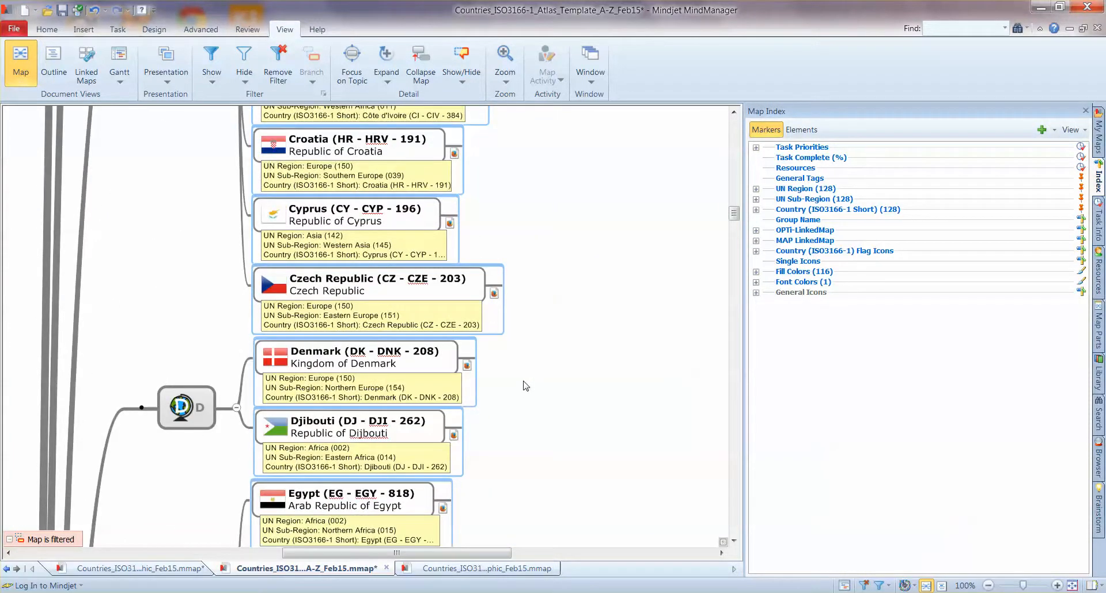
{"action": "scroll", "coordinate": [520, 391], "scroll_direction": "down", "scroll_amount": 5}
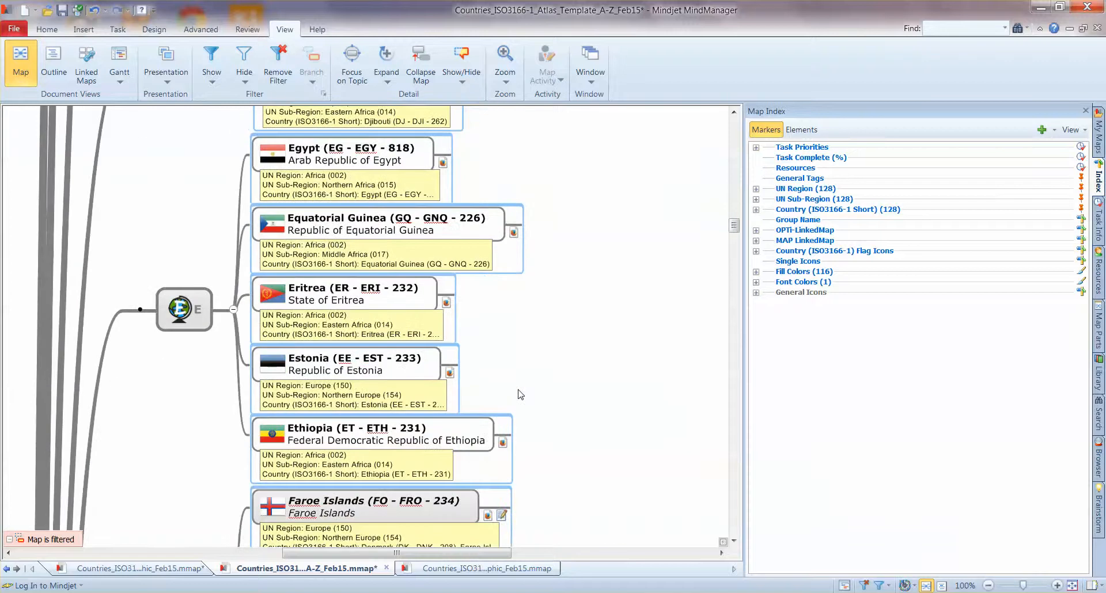
{"action": "scroll", "coordinate": [519, 394], "scroll_direction": "down", "scroll_amount": 3}
{"action": "scroll", "coordinate": [517, 390], "scroll_direction": "down", "scroll_amount": 2}
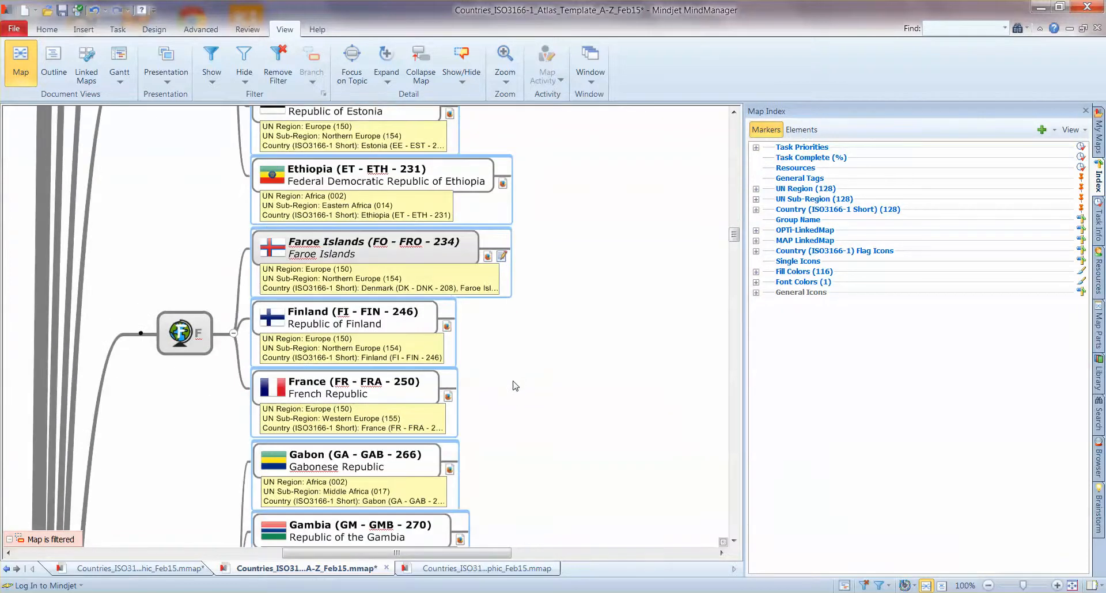
{"action": "scroll", "coordinate": [513, 390], "scroll_direction": "down", "scroll_amount": 4}
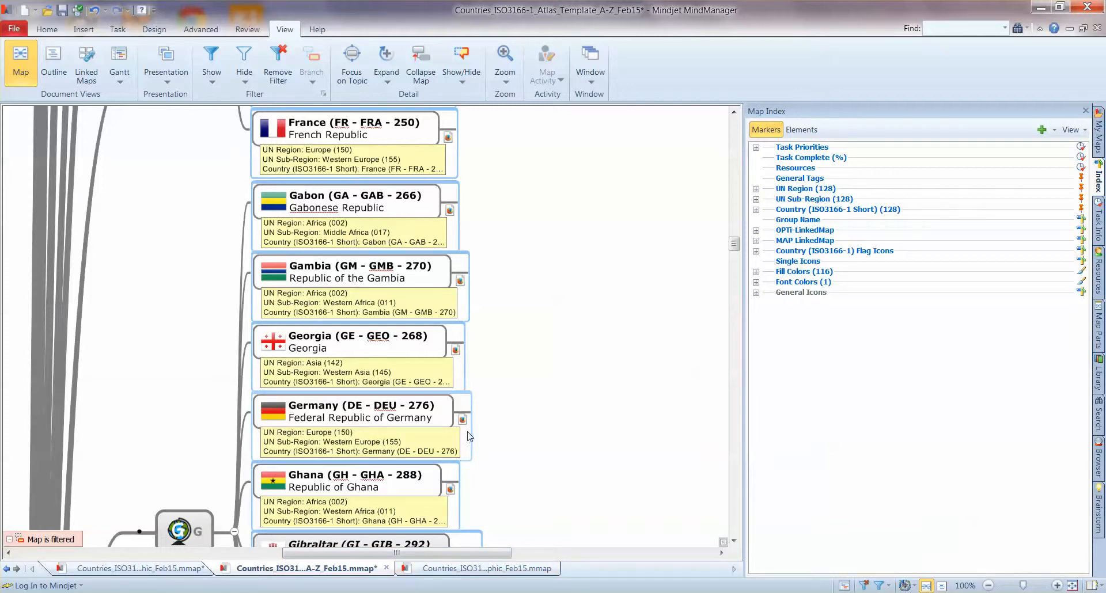
In the geographic atlas map, expand Asia and then Western Asia into its countries.
{"action": "left_click", "coordinate": [476, 571]}
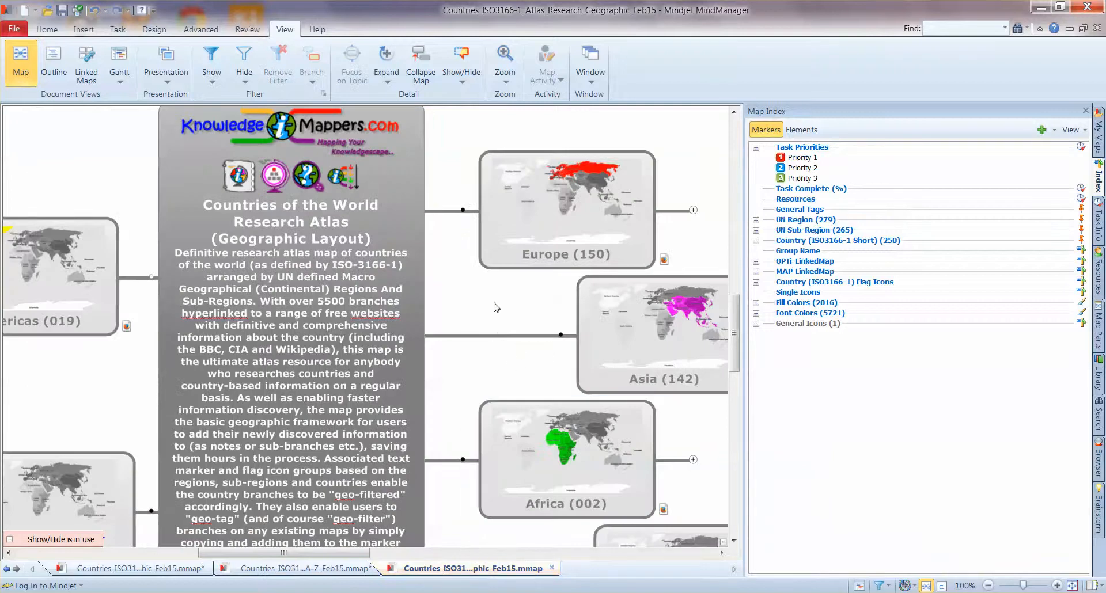
{"action": "left_click_drag", "start_coordinate": [496, 306], "coordinate": [482, 336]}
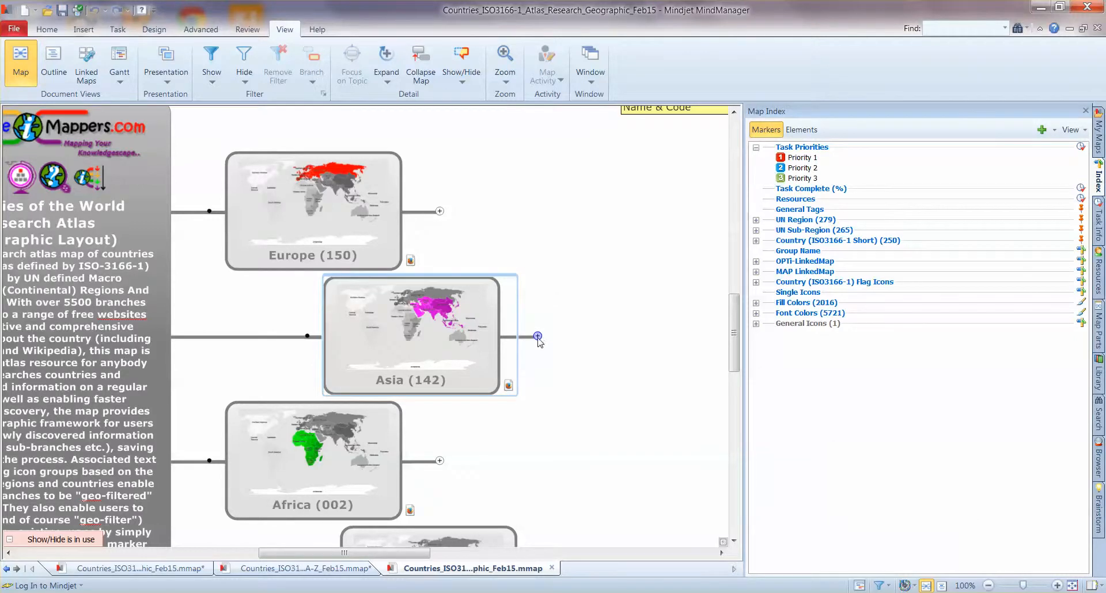
{"action": "left_click", "coordinate": [537, 338]}
{"action": "left_click_drag", "start_coordinate": [526, 334], "coordinate": [176, 331]}
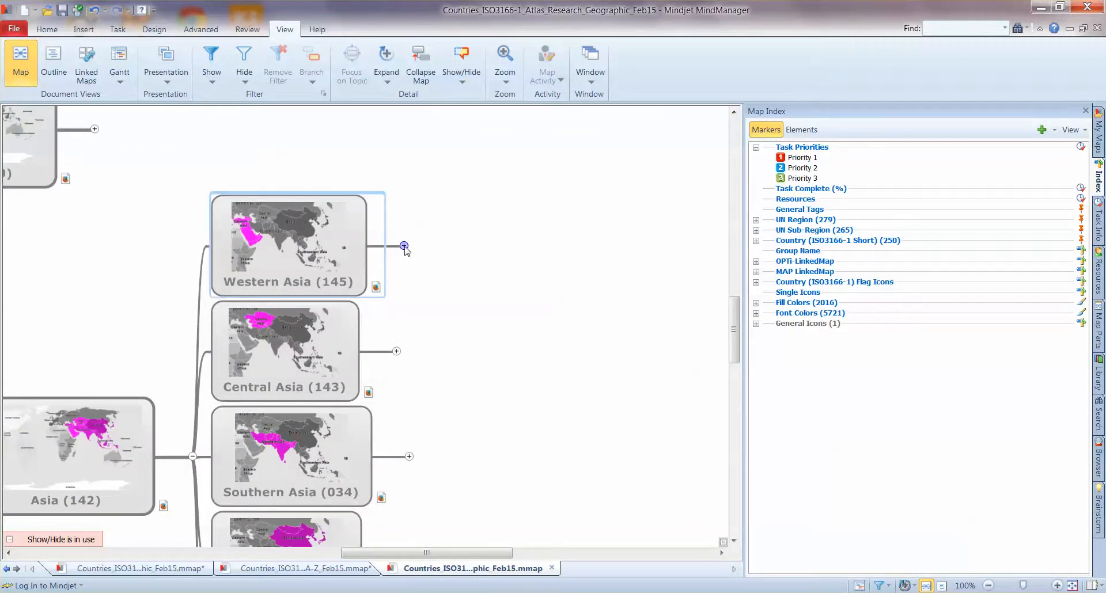
{"action": "left_click", "coordinate": [405, 249]}
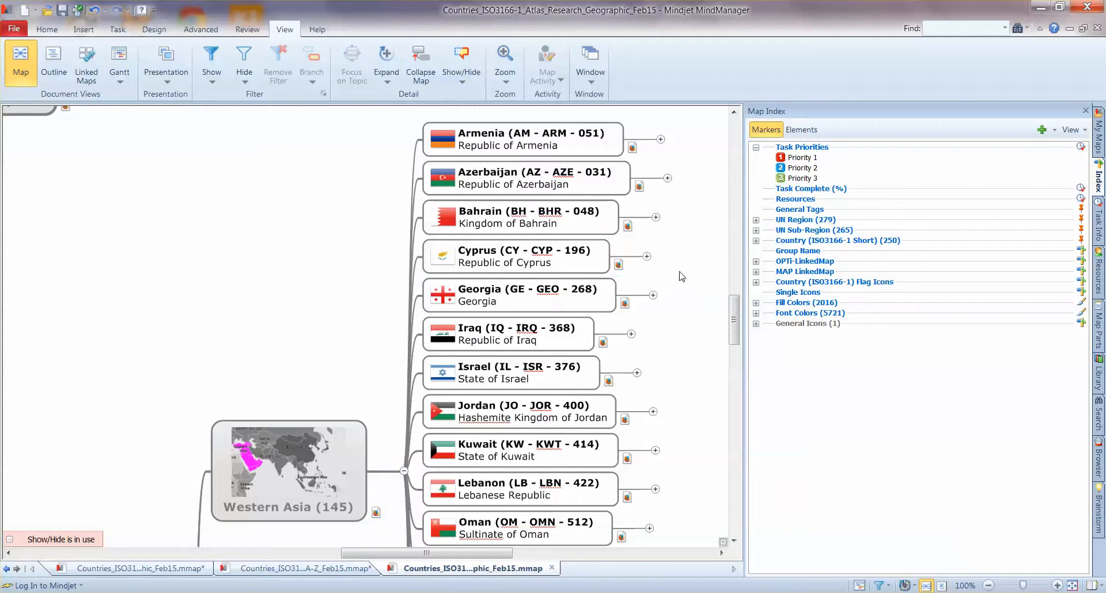
Expand Azerbaijan to show its research link branches and close the Map Index pane.
{"action": "left_click_drag", "start_coordinate": [681, 274], "coordinate": [437, 264]}
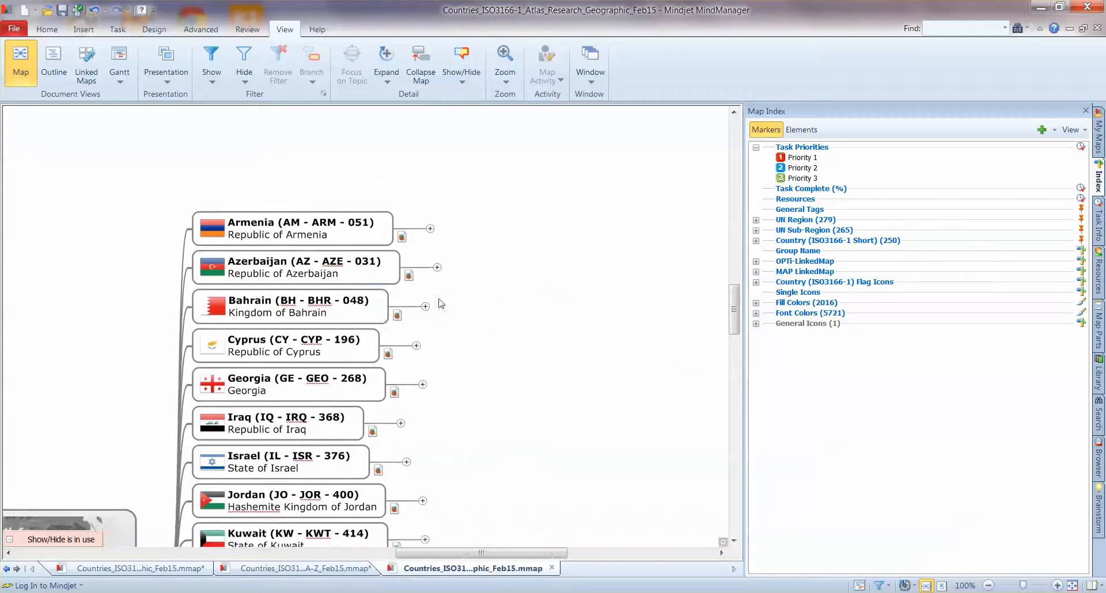
{"action": "left_click", "coordinate": [438, 267]}
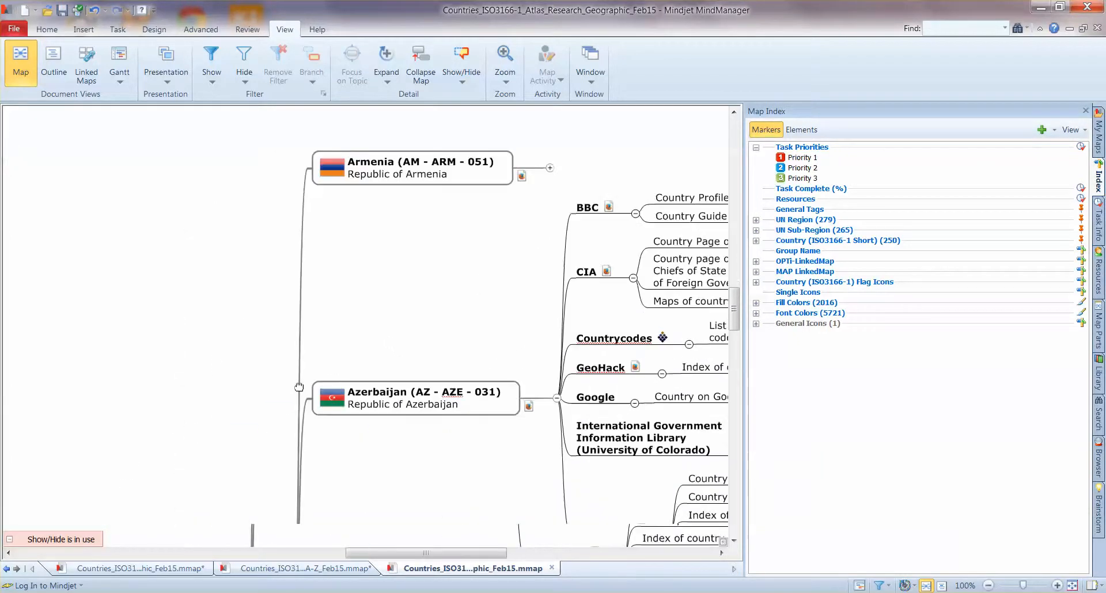
{"action": "left_click_drag", "start_coordinate": [125, 465], "coordinate": [88, 357]}
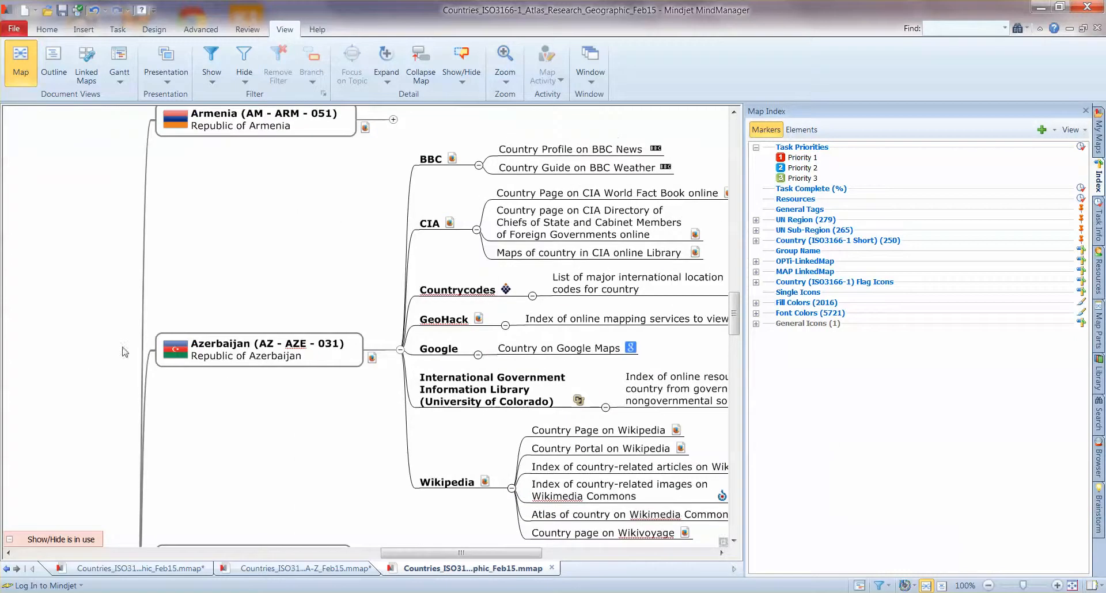
{"action": "left_click_drag", "start_coordinate": [279, 282], "coordinate": [160, 339]}
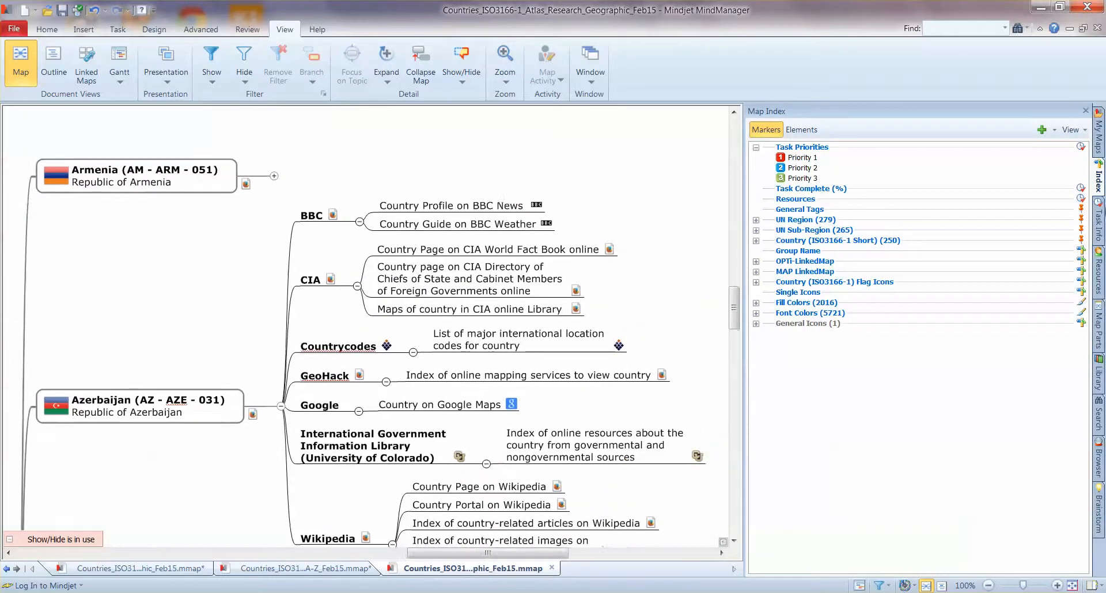
{"action": "left_click", "coordinate": [1087, 110]}
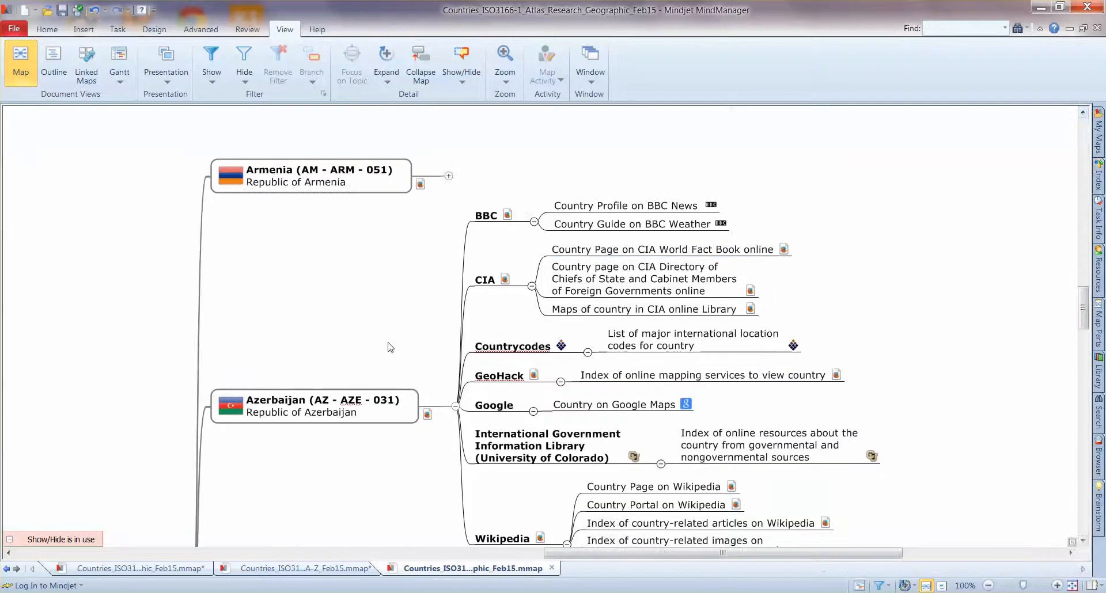
{"action": "left_click_drag", "start_coordinate": [392, 346], "coordinate": [212, 316]}
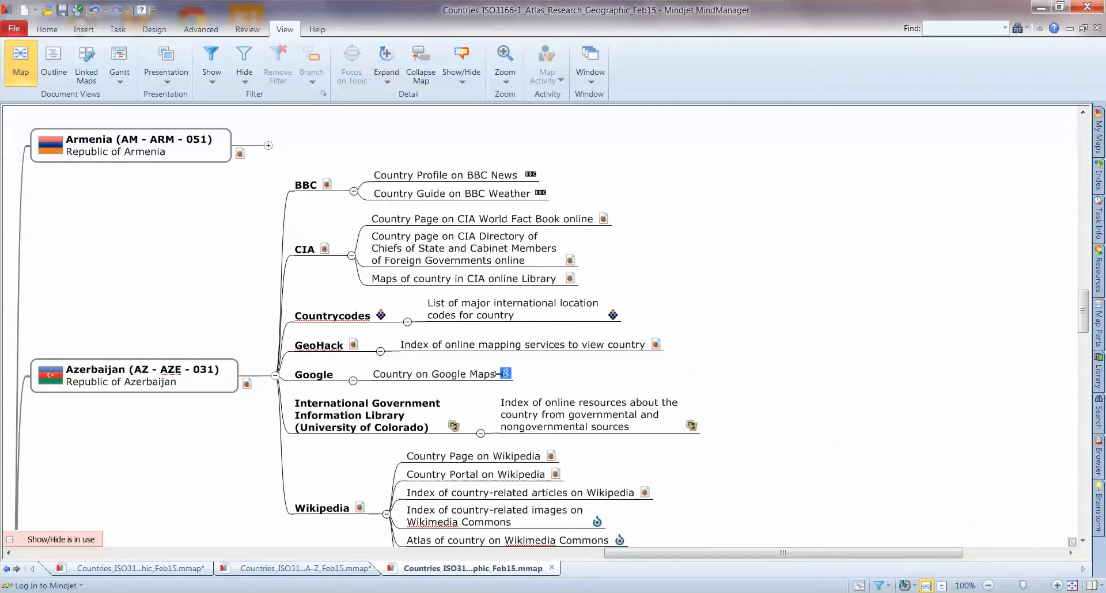
View Azerbaijan's BBC News profile, then its CIA World Factbook page with the Economy section expanded.
{"action": "left_click", "coordinate": [530, 174]}
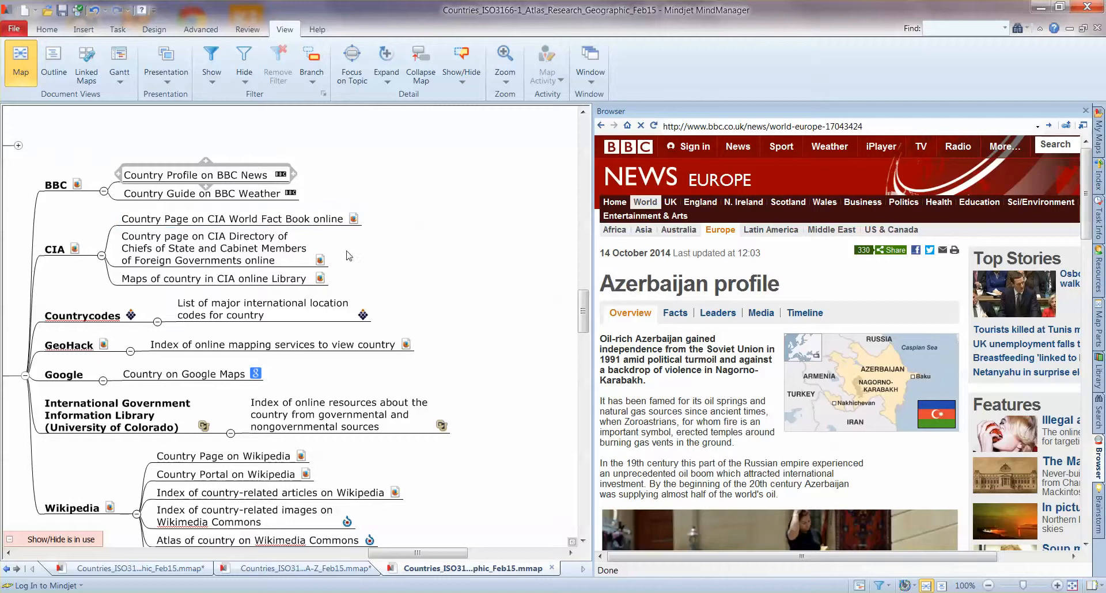
{"action": "left_click", "coordinate": [355, 219]}
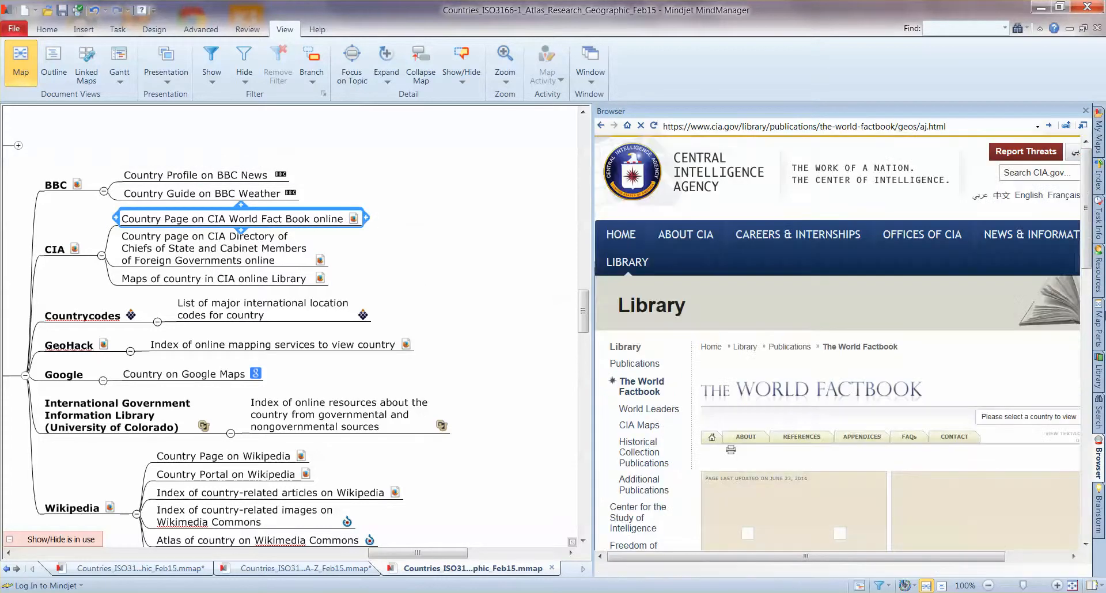
{"action": "left_click_drag", "start_coordinate": [1087, 191], "coordinate": [1090, 304]}
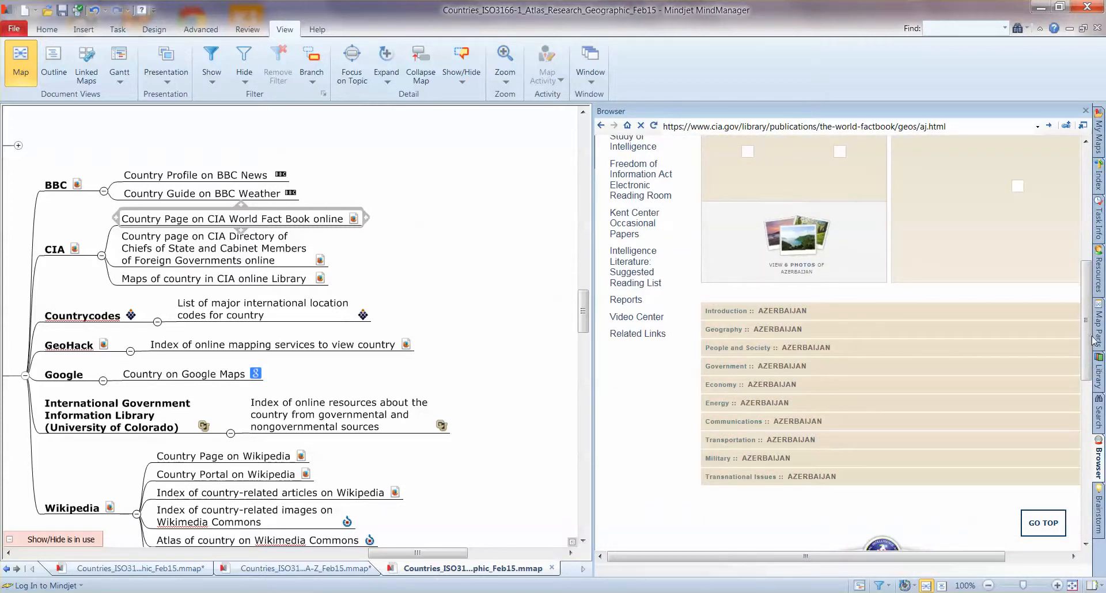
{"action": "left_click_drag", "start_coordinate": [1090, 339], "coordinate": [1090, 364]}
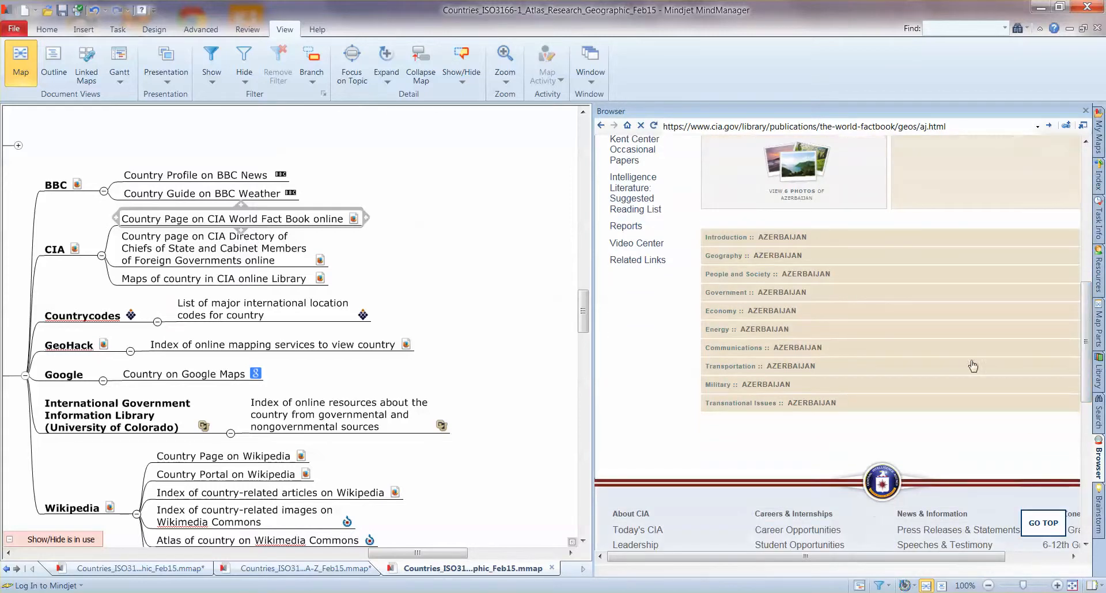
{"action": "left_click", "coordinate": [733, 312]}
{"action": "scroll", "coordinate": [813, 347], "scroll_direction": "down", "scroll_amount": 5}
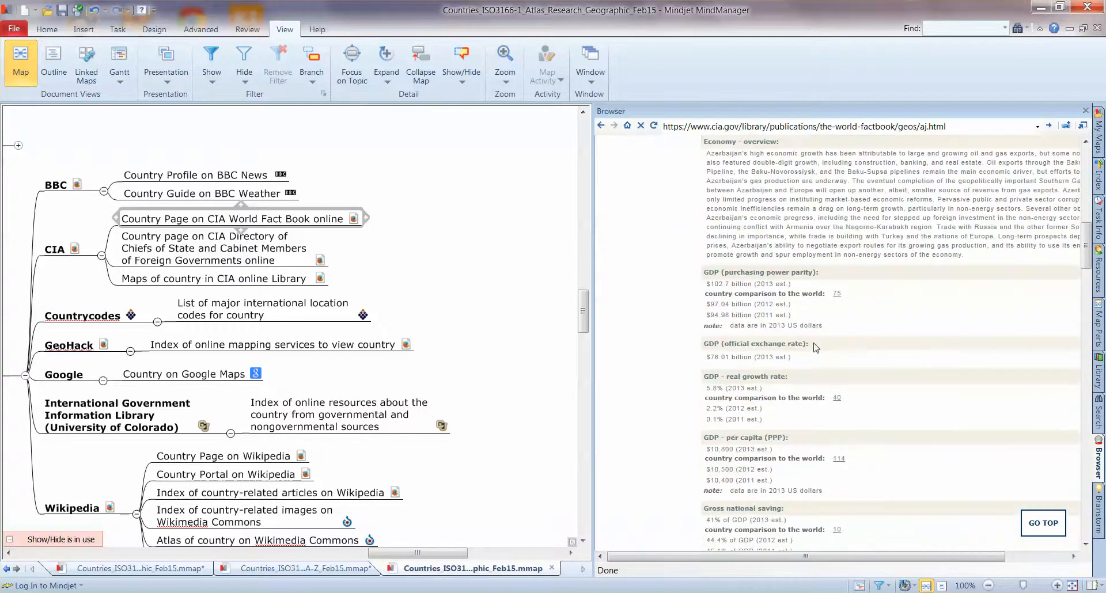
{"action": "scroll", "coordinate": [814, 346], "scroll_direction": "down", "scroll_amount": 4}
{"action": "scroll", "coordinate": [814, 346], "scroll_direction": "down", "scroll_amount": 4}
{"action": "scroll", "coordinate": [813, 346], "scroll_direction": "down", "scroll_amount": 4}
{"action": "scroll", "coordinate": [813, 348], "scroll_direction": "down", "scroll_amount": 4}
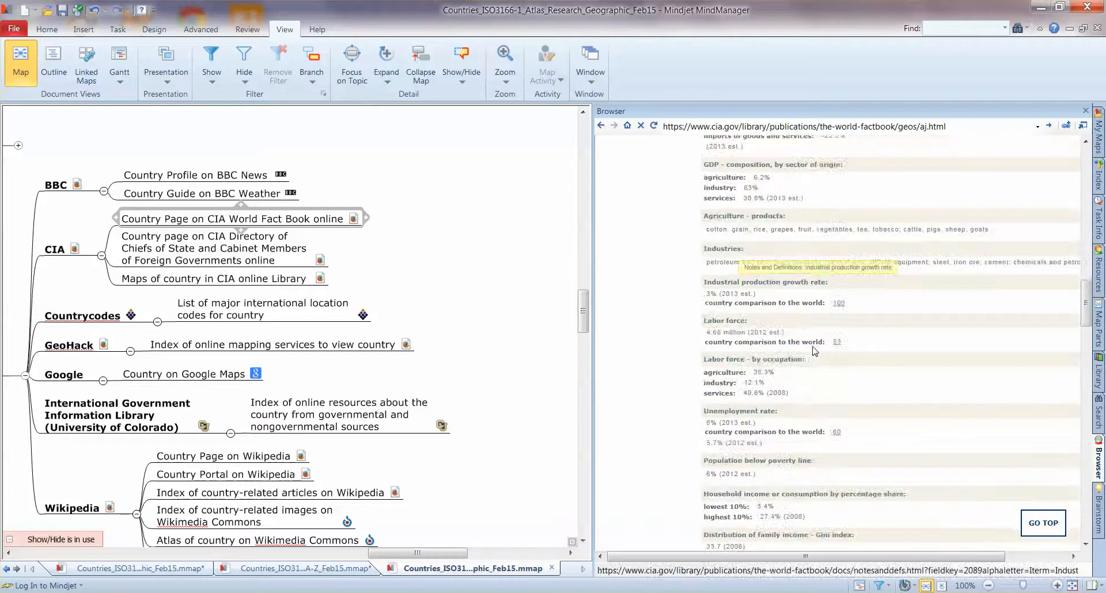
{"action": "scroll", "coordinate": [814, 349], "scroll_direction": "down", "scroll_amount": 4}
{"action": "scroll", "coordinate": [814, 349], "scroll_direction": "down", "scroll_amount": 4}
{"action": "scroll", "coordinate": [814, 350], "scroll_direction": "down", "scroll_amount": 4}
{"action": "scroll", "coordinate": [814, 349], "scroll_direction": "down", "scroll_amount": 4}
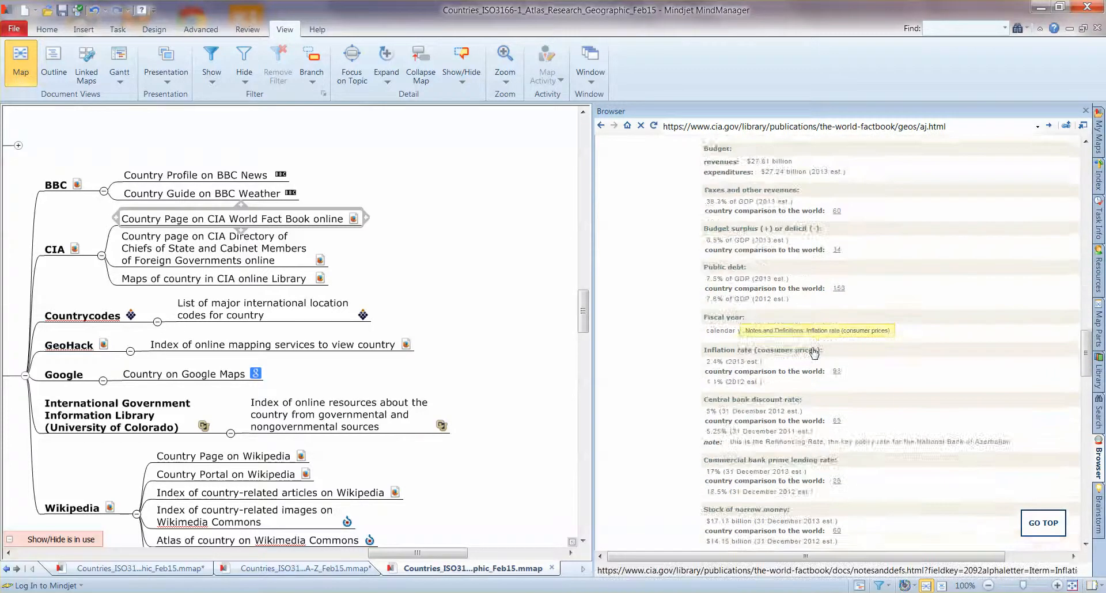
{"action": "scroll", "coordinate": [814, 351], "scroll_direction": "down", "scroll_amount": 4}
{"action": "scroll", "coordinate": [814, 350], "scroll_direction": "down", "scroll_amount": 2}
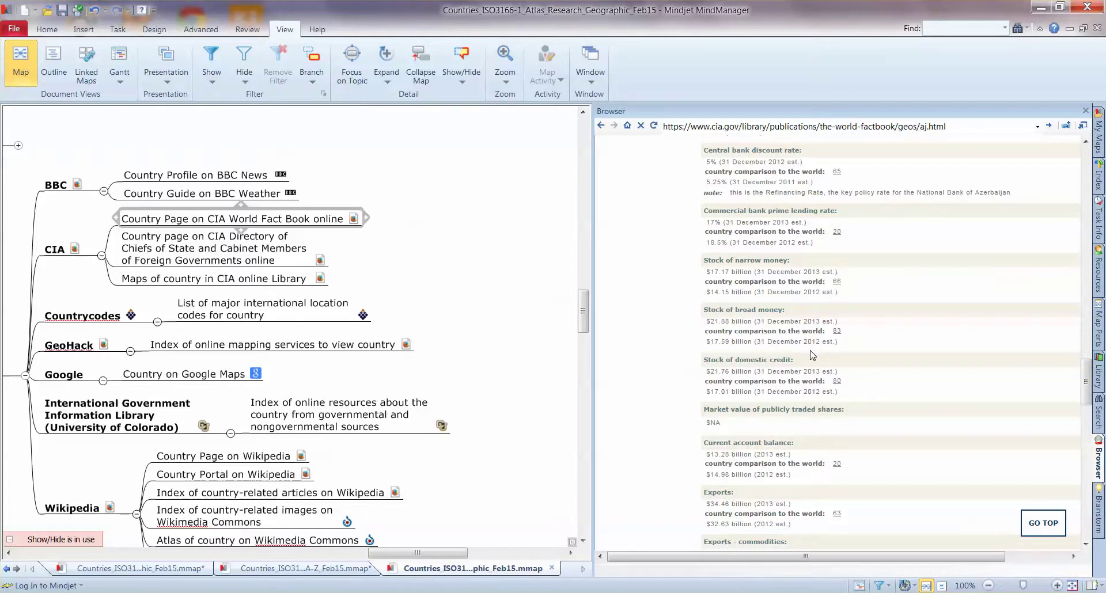
{"action": "scroll", "coordinate": [810, 354], "scroll_direction": "down", "scroll_amount": 3}
{"action": "scroll", "coordinate": [810, 355], "scroll_direction": "down", "scroll_amount": 3}
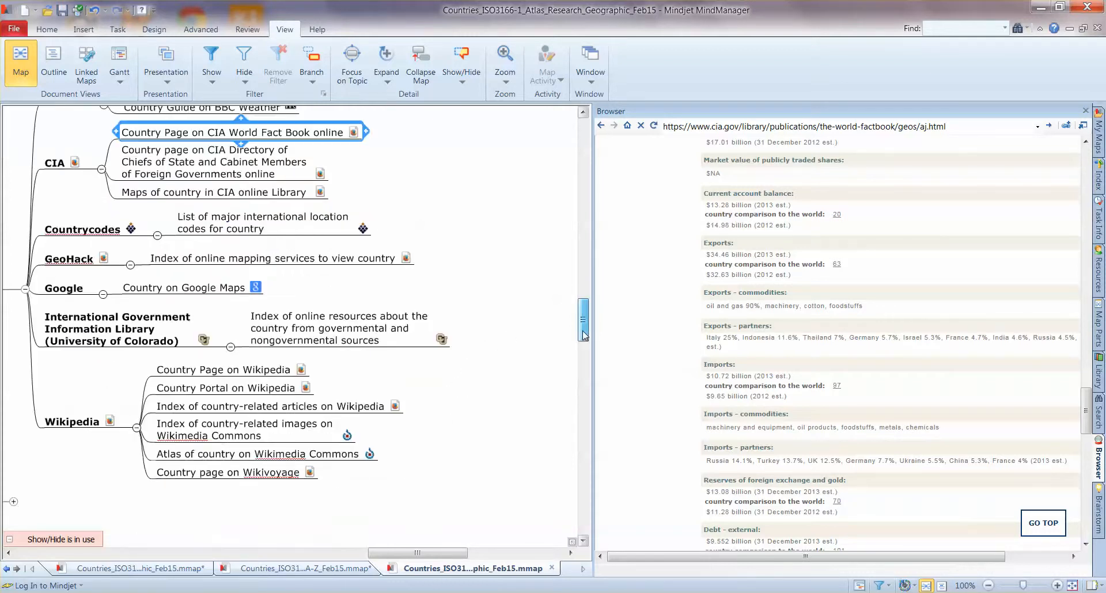
{"action": "left_click_drag", "start_coordinate": [583, 311], "coordinate": [584, 326]}
View Azerbaijan's University of Colorado resources index, then its Wikivoyage country page.
{"action": "left_click", "coordinate": [443, 329]}
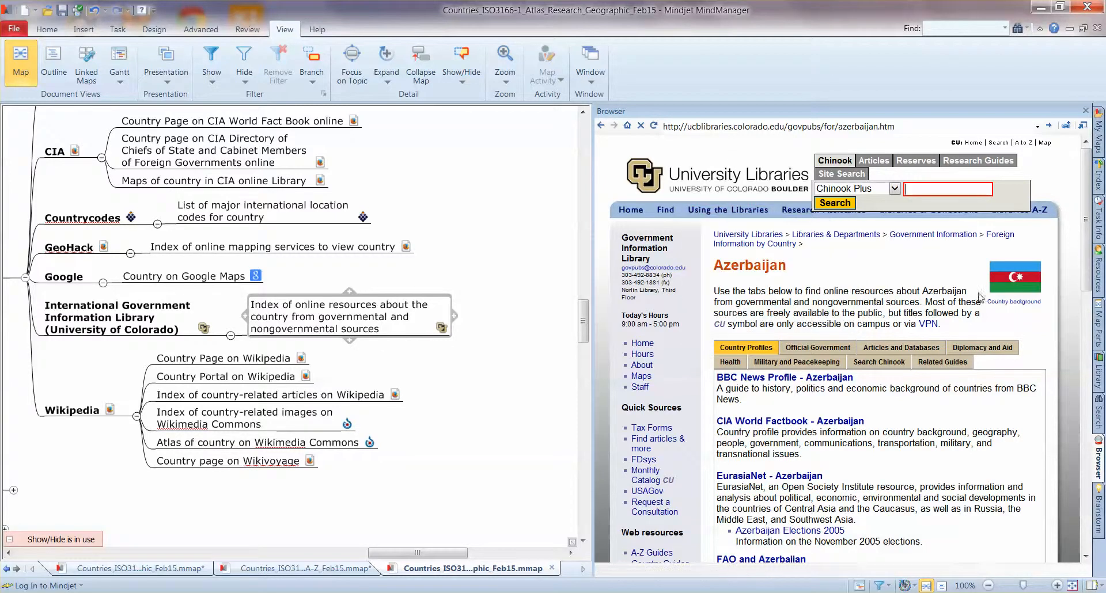
{"action": "mouse_move", "coordinate": [1086, 173]}
{"action": "left_mouse_down"}
{"action": "mouse_move", "coordinate": [1086, 303]}
{"action": "mouse_move", "coordinate": [1086, 173]}
{"action": "left_mouse_up"}
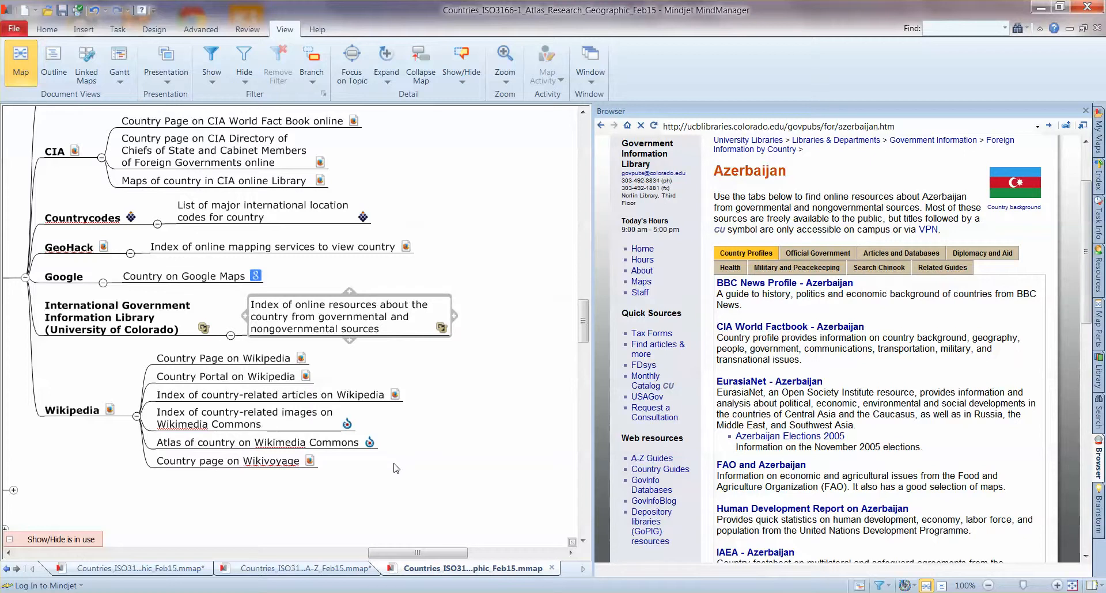
{"action": "left_click", "coordinate": [309, 461]}
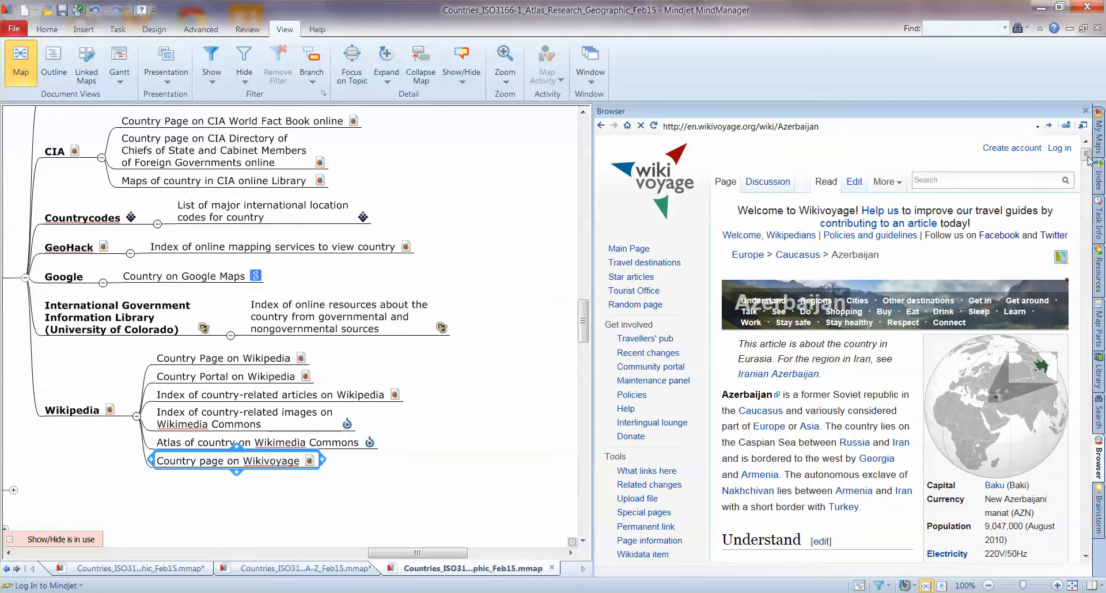
{"action": "mouse_move", "coordinate": [1086, 149]}
{"action": "left_mouse_down"}
{"action": "mouse_move", "coordinate": [1087, 164]}
{"action": "mouse_move", "coordinate": [1087, 149]}
{"action": "left_mouse_up"}
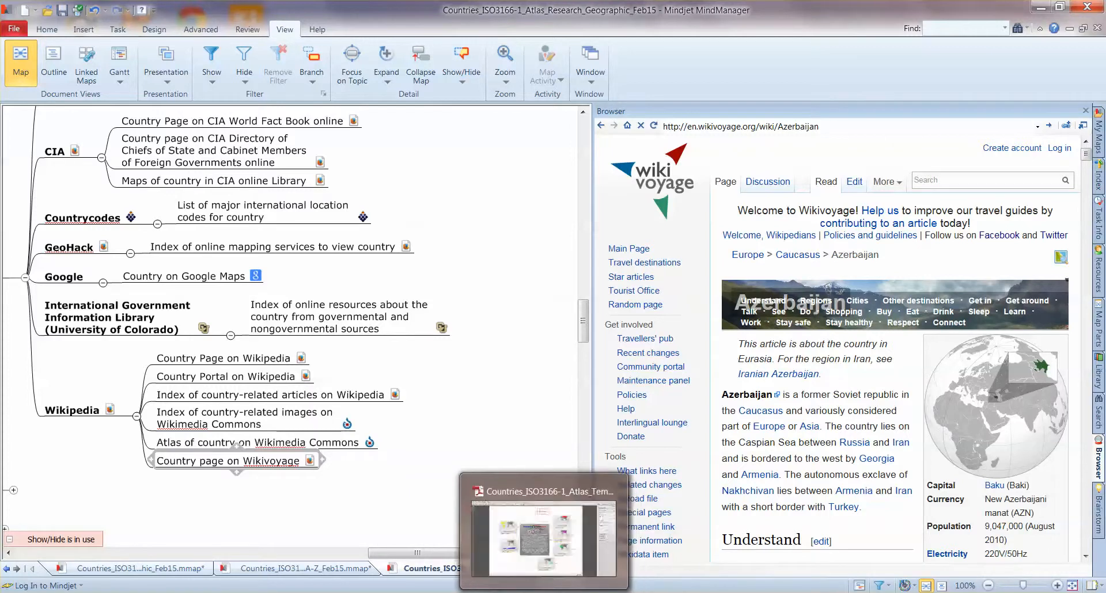
In the atlas PDF, expand Asia and Southern Asia, then follow Iran's link to its Wikipedia article.
{"action": "left_click", "coordinate": [545, 536]}
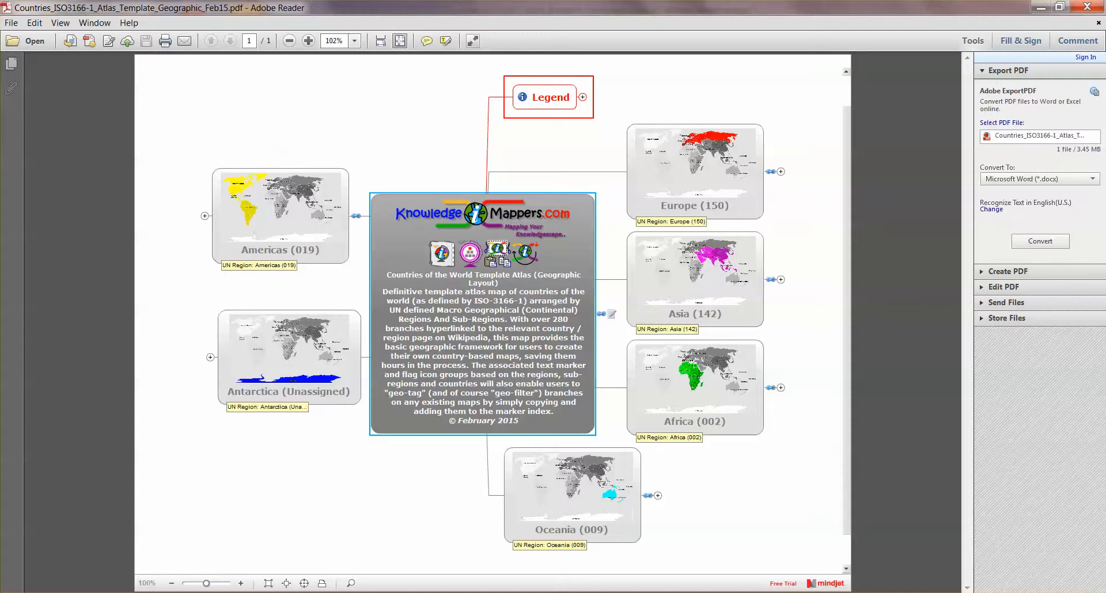
{"action": "left_click", "coordinate": [780, 281]}
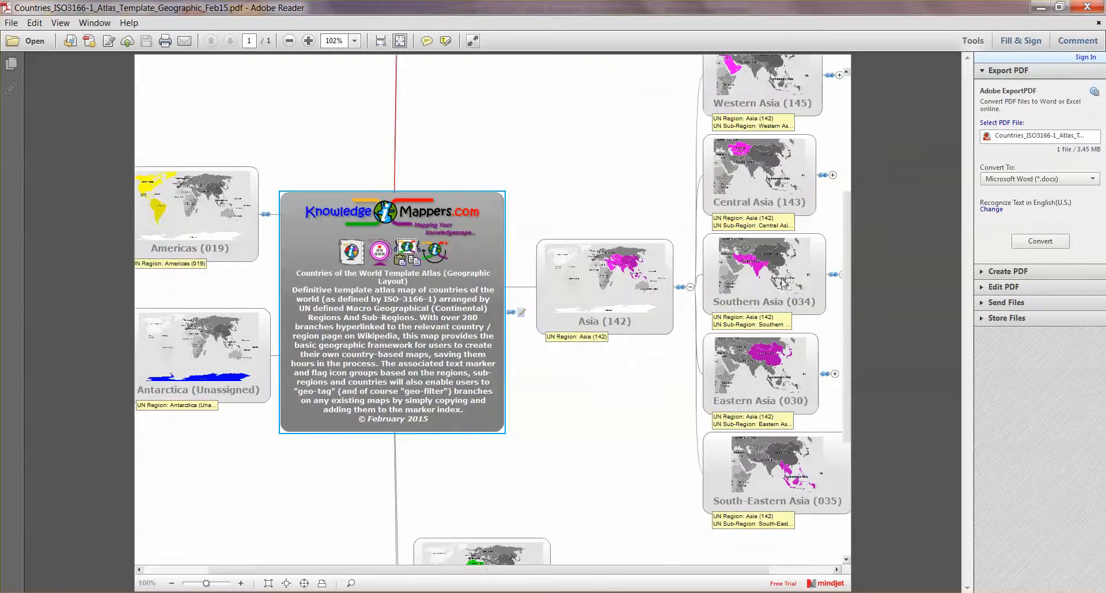
{"action": "left_click_drag", "start_coordinate": [645, 374], "coordinate": [458, 402]}
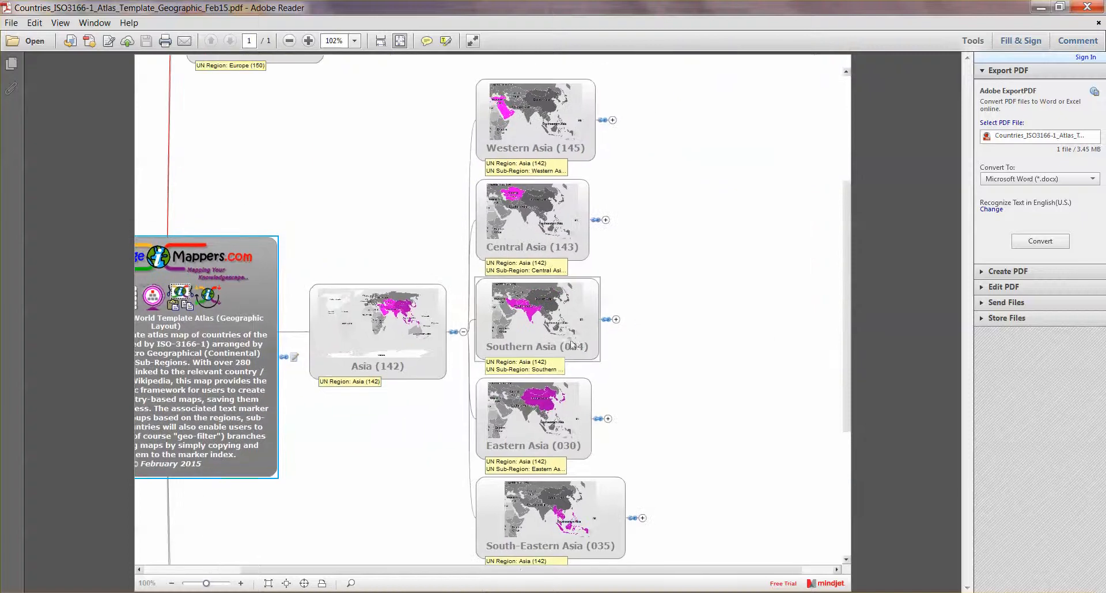
{"action": "left_click", "coordinate": [614, 316]}
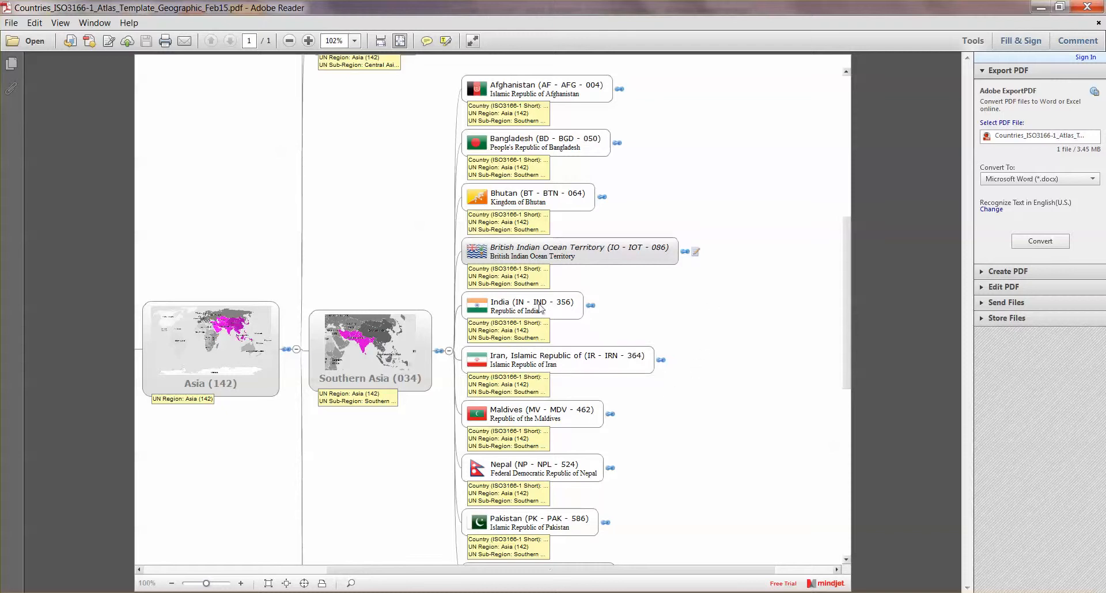
{"action": "left_click", "coordinate": [661, 362]}
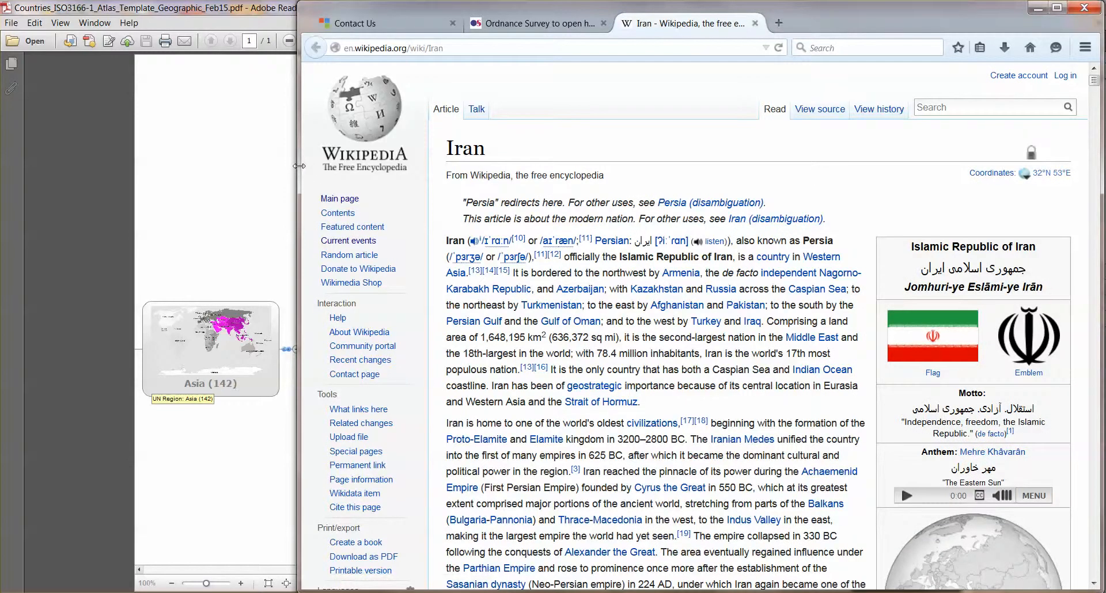
Narrow the Firefox Iran article window and bring the atlas PDF back to the front.
{"action": "left_click_drag", "start_coordinate": [300, 166], "coordinate": [527, 173]}
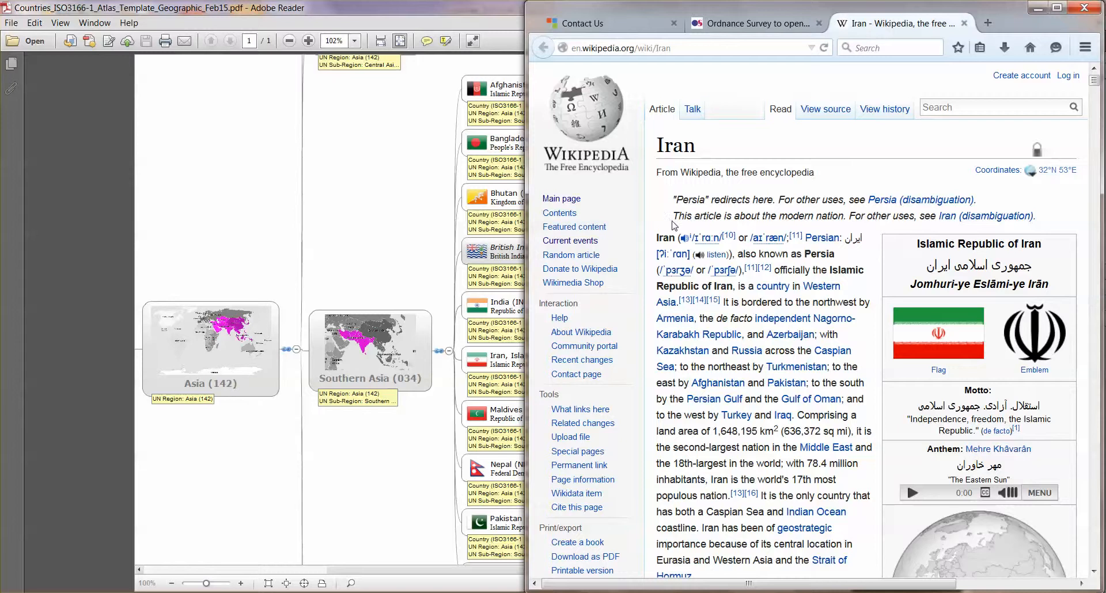
{"action": "left_click", "coordinate": [418, 10]}
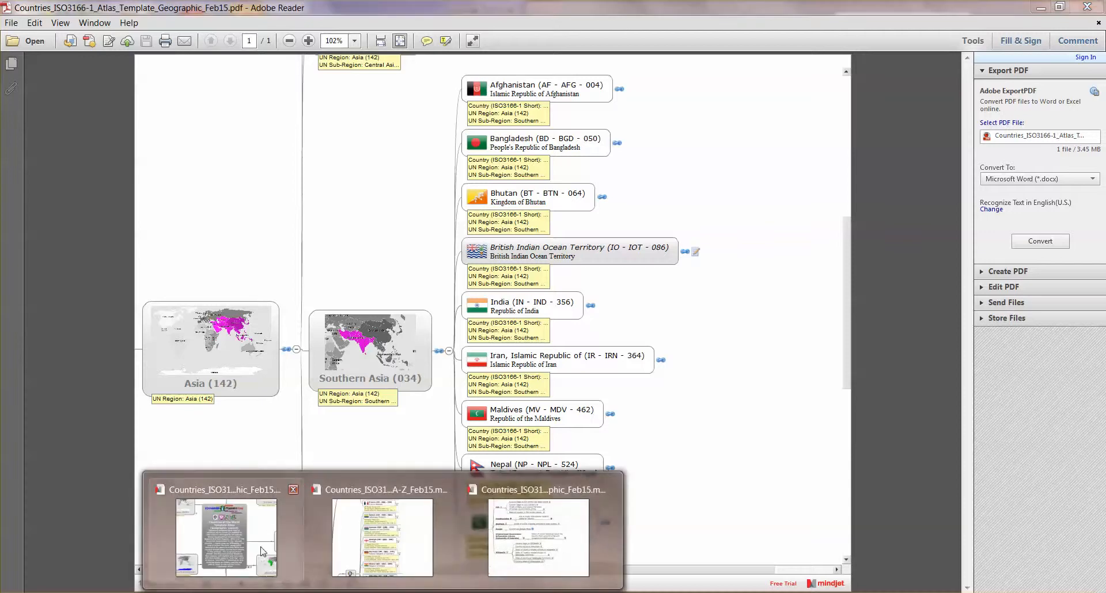
Return to the geographic atlas map in MindManager and close the built-in browser pane.
{"action": "left_click", "coordinate": [226, 527]}
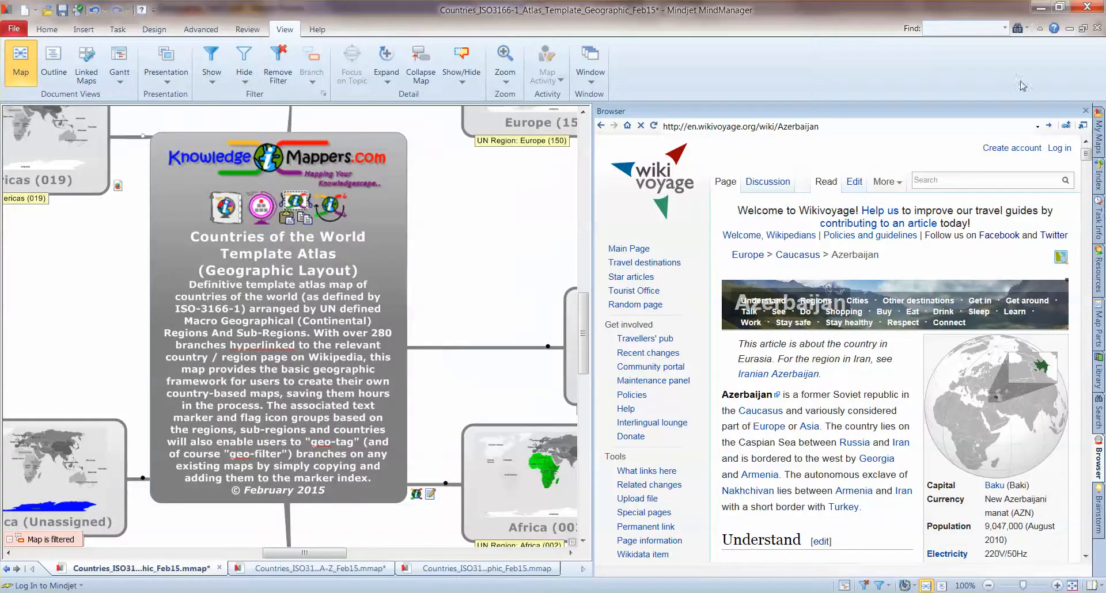
{"action": "left_click", "coordinate": [1084, 111]}
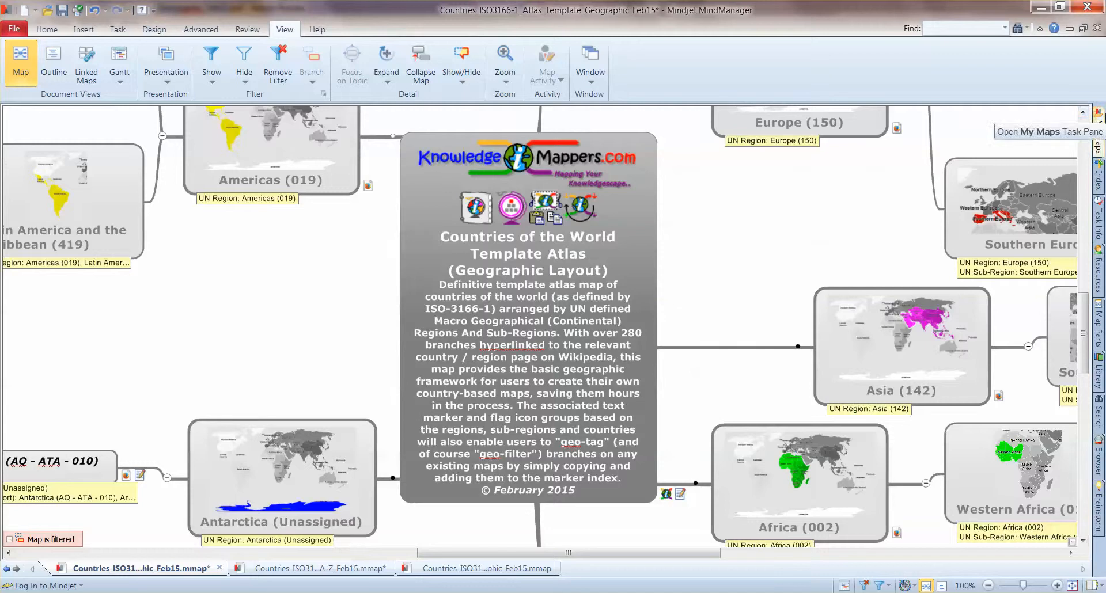